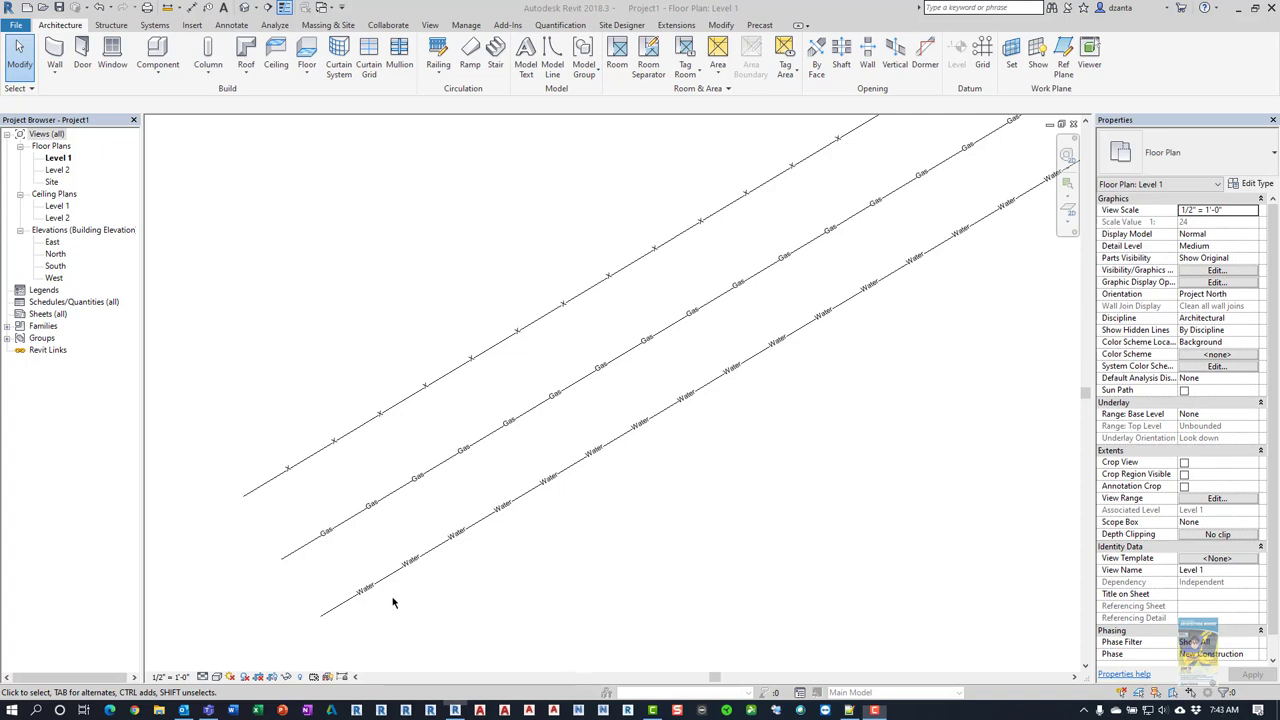
pyautogui.scroll(2, 390, 596)
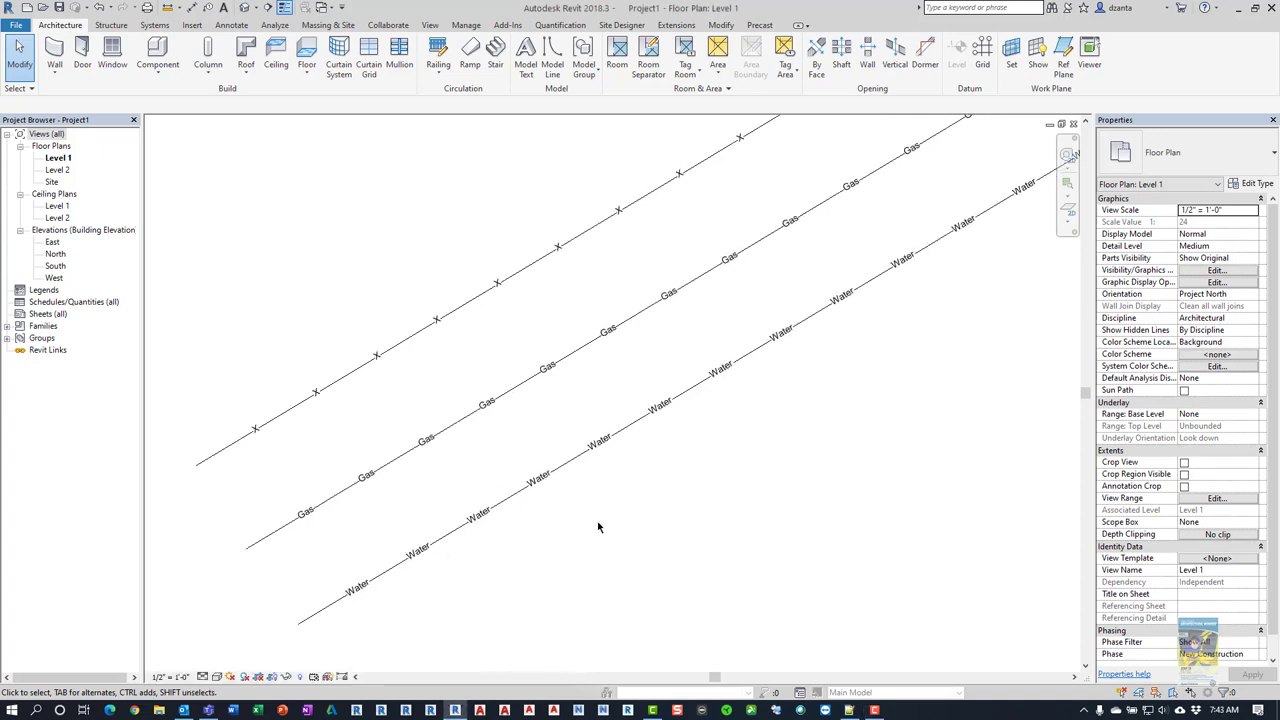
pyautogui.scroll(-1, 630, 520)
pyautogui.scroll(2, 643, 517)
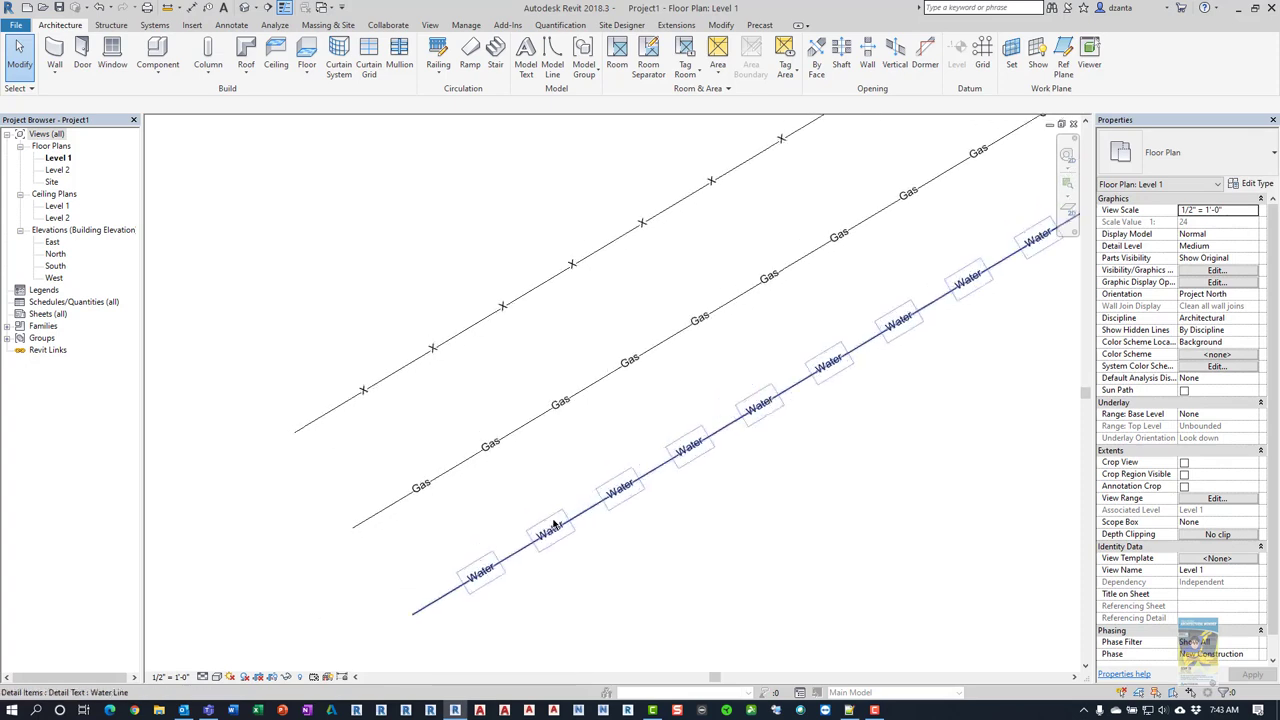
pyautogui.scroll(1, 555, 524)
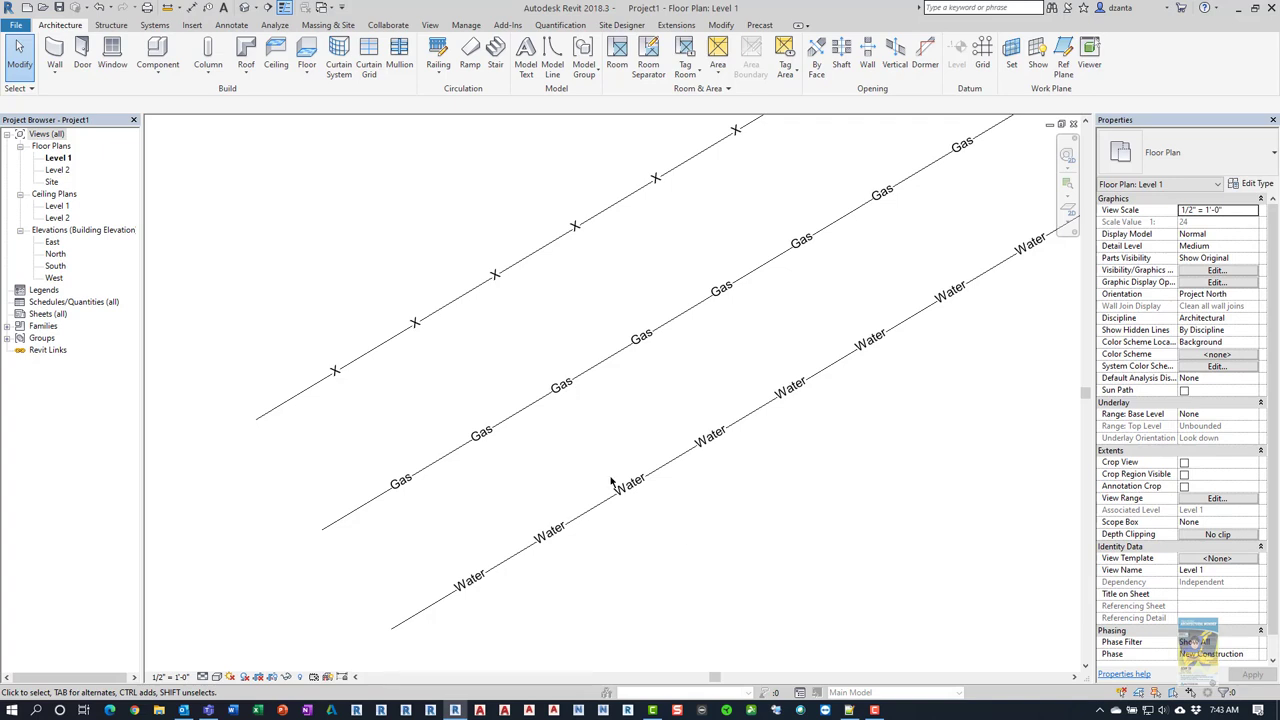
# Review the project's Line Styles, including their weights, colors and patterns, without changing anything.
pyautogui.click(466, 25)
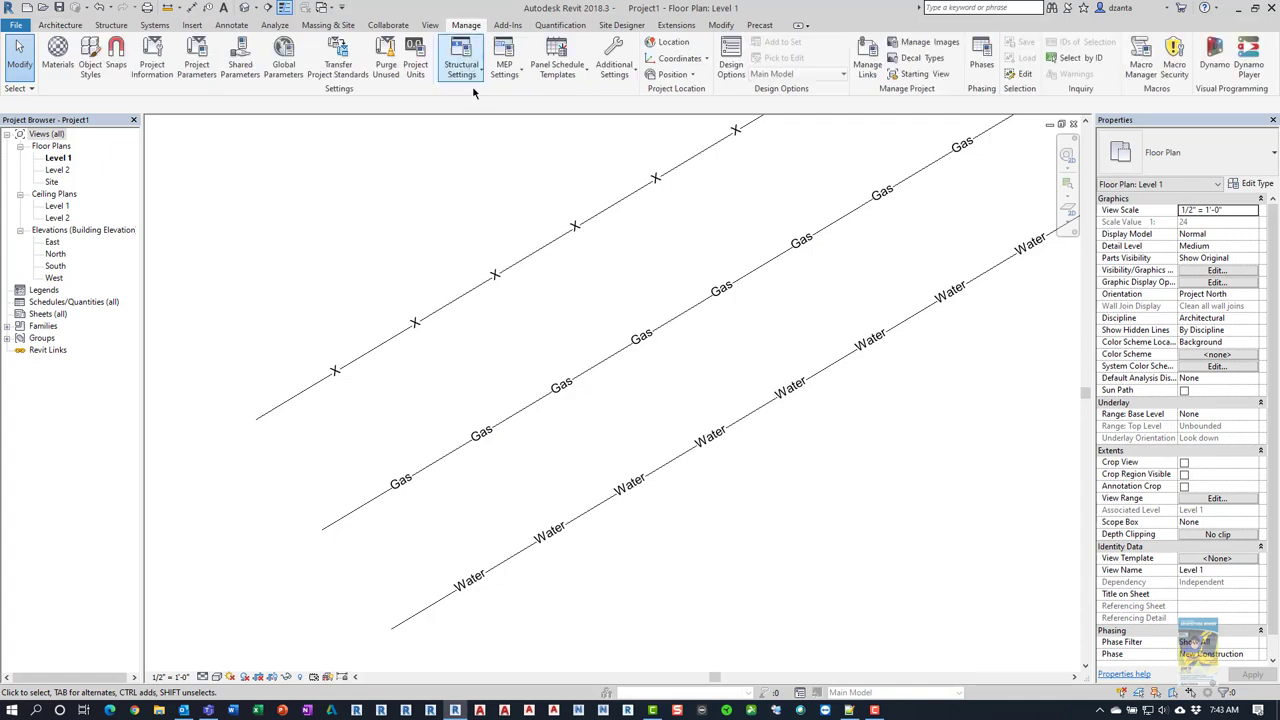
pyautogui.click(616, 70)
pyautogui.click(641, 211)
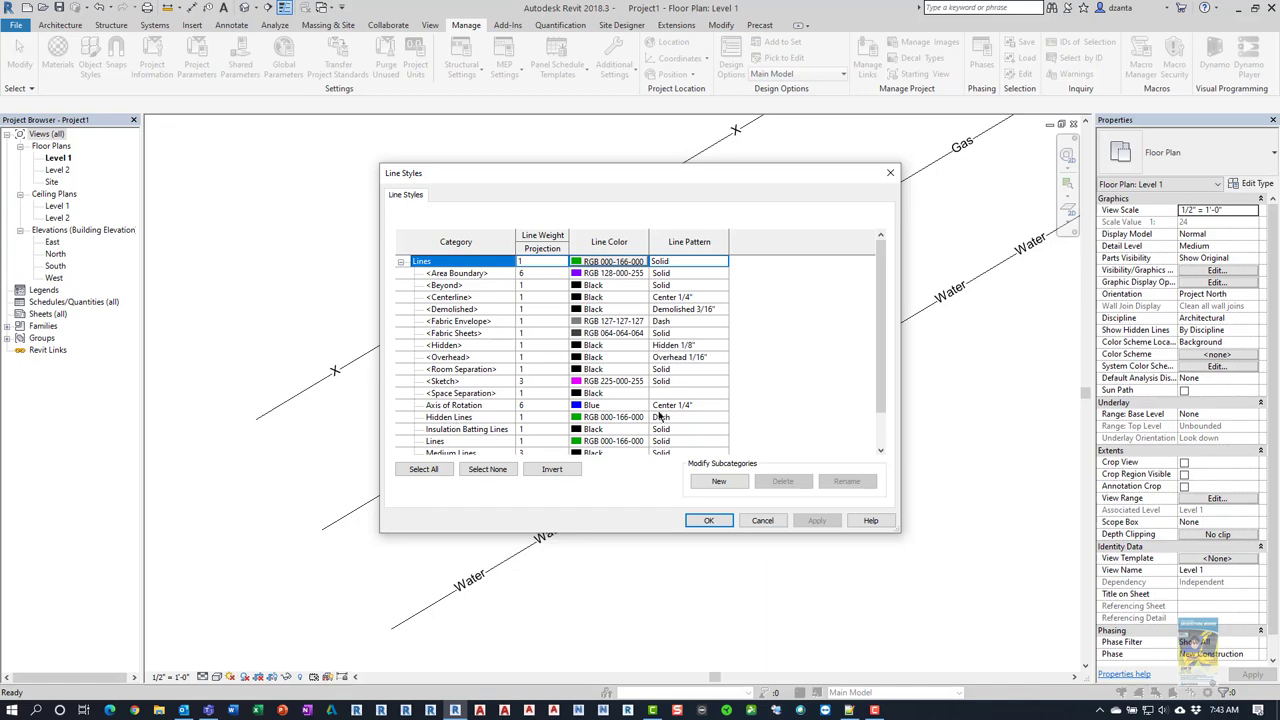
pyautogui.click(760, 525)
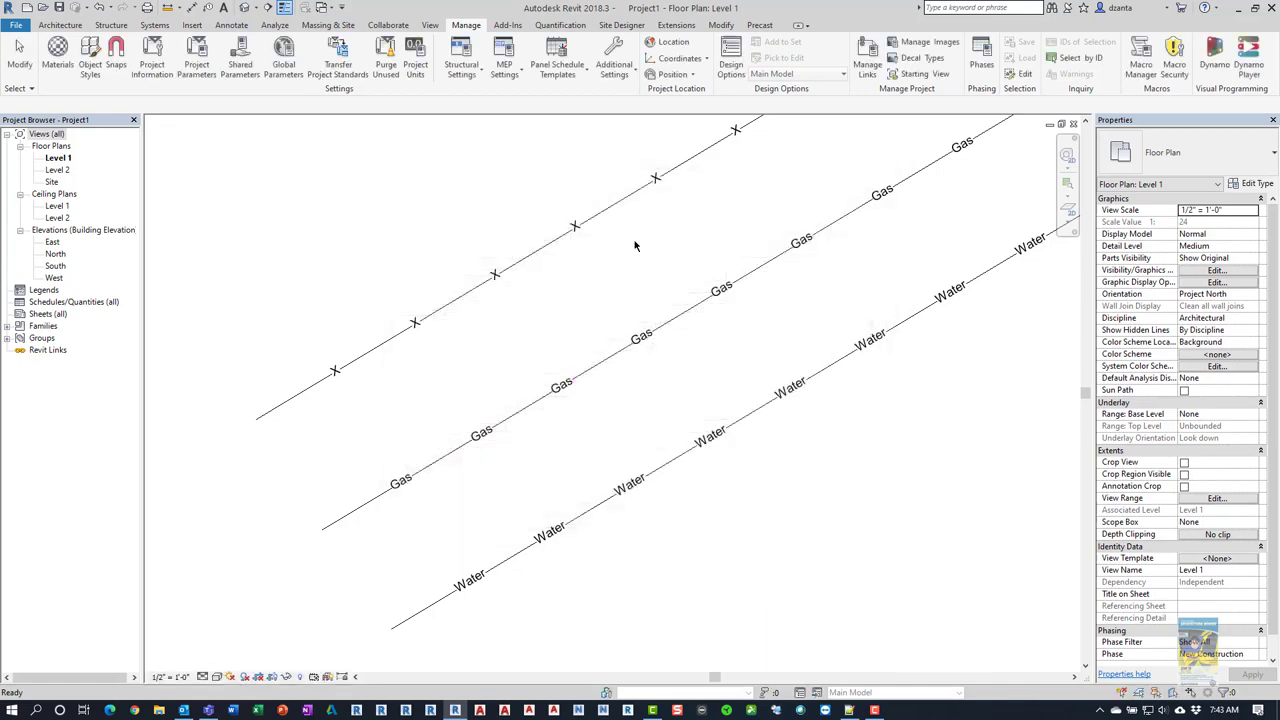
# Bring up the project's Line Patterns list and enlarge its dialog to show more patterns.
pyautogui.click(613, 77)
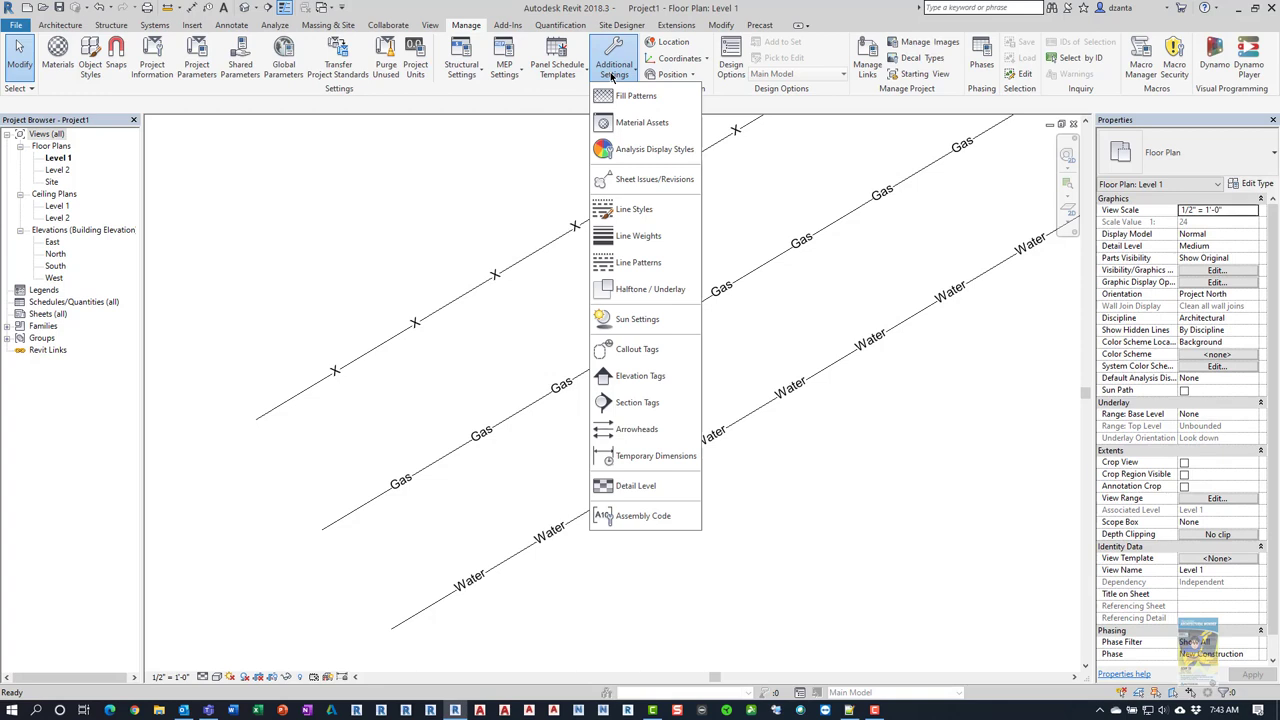
pyautogui.click(646, 268)
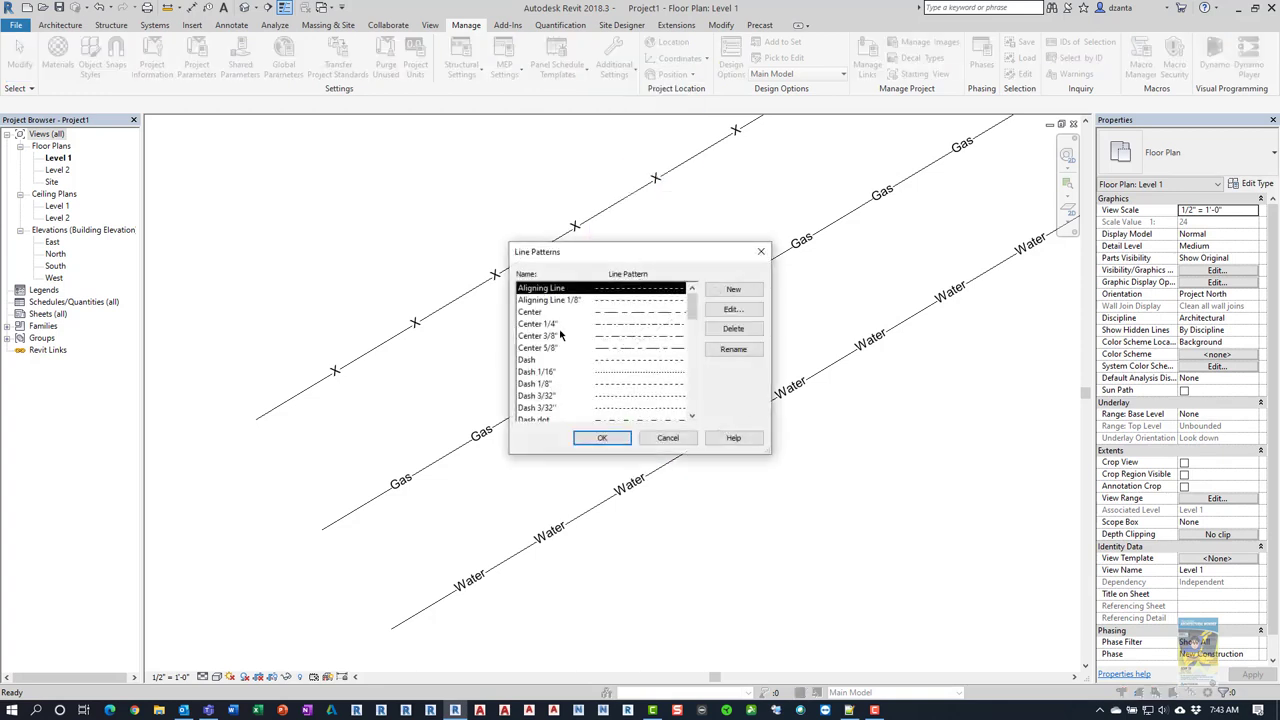
pyautogui.moveTo(768, 451); pyautogui.dragTo(767, 603)
pyautogui.moveTo(695, 256); pyautogui.dragTo(677, 192)
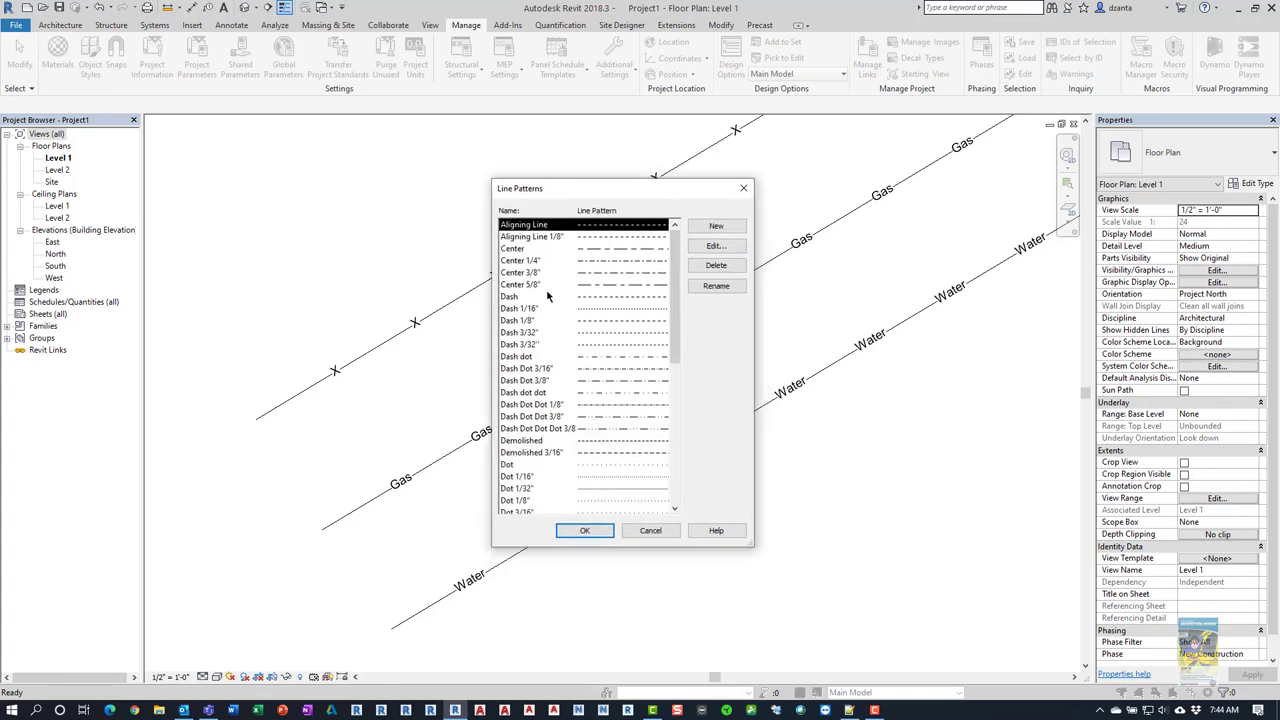
# Inspect the Dash 1/8" line pattern's definition and the available segment types, leaving the patterns unchanged.
pyautogui.click(518, 321)
pyautogui.click(715, 245)
pyautogui.moveTo(661, 234); pyautogui.dragTo(432, 226)
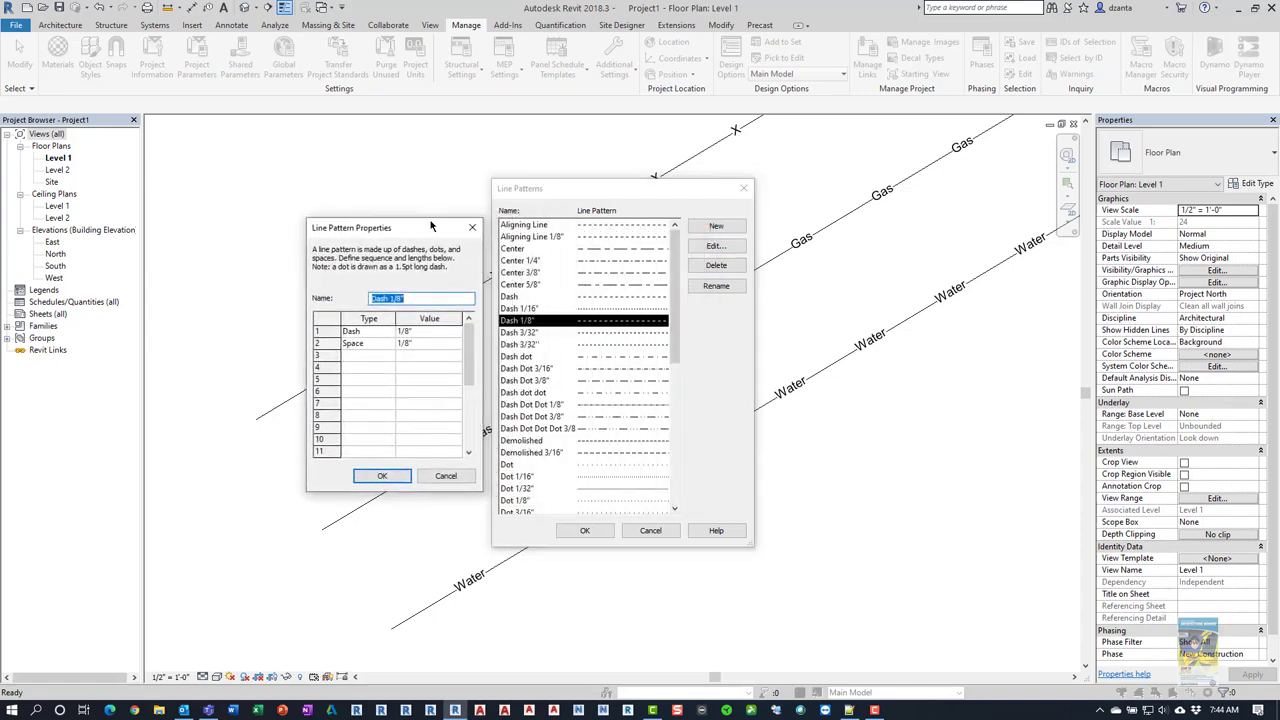
pyautogui.click(394, 361)
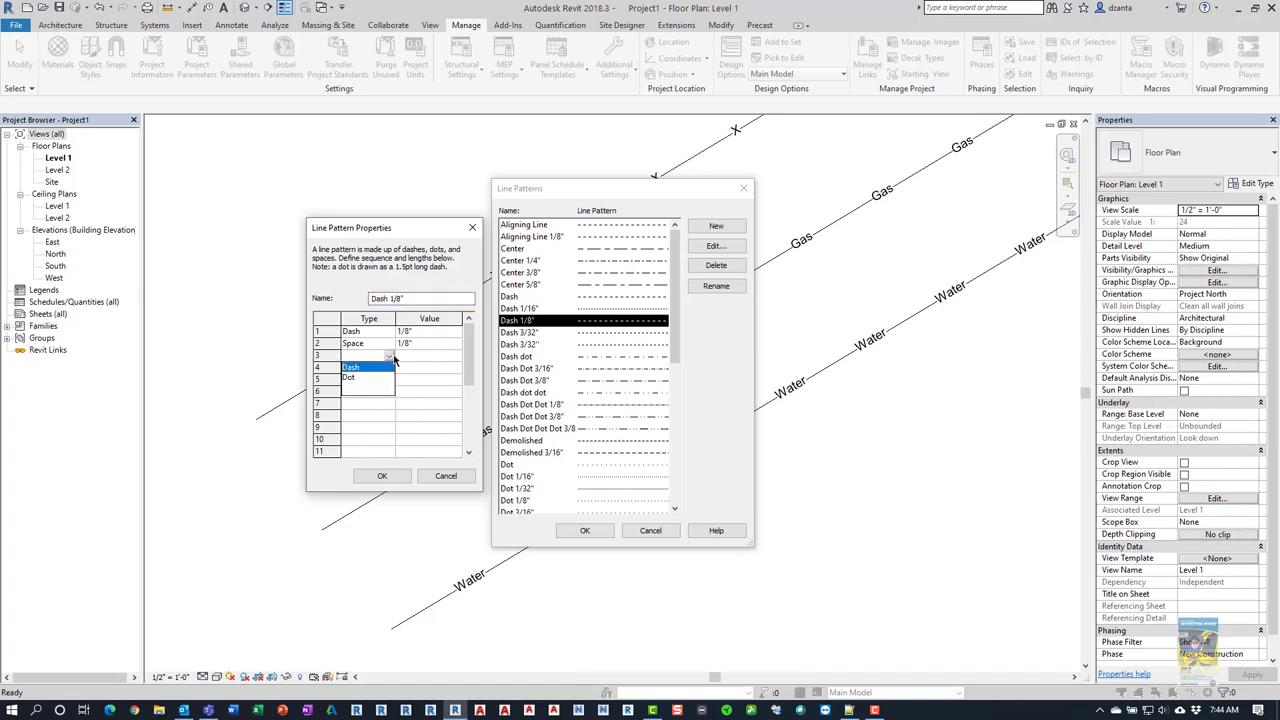
pyautogui.press('Escape')
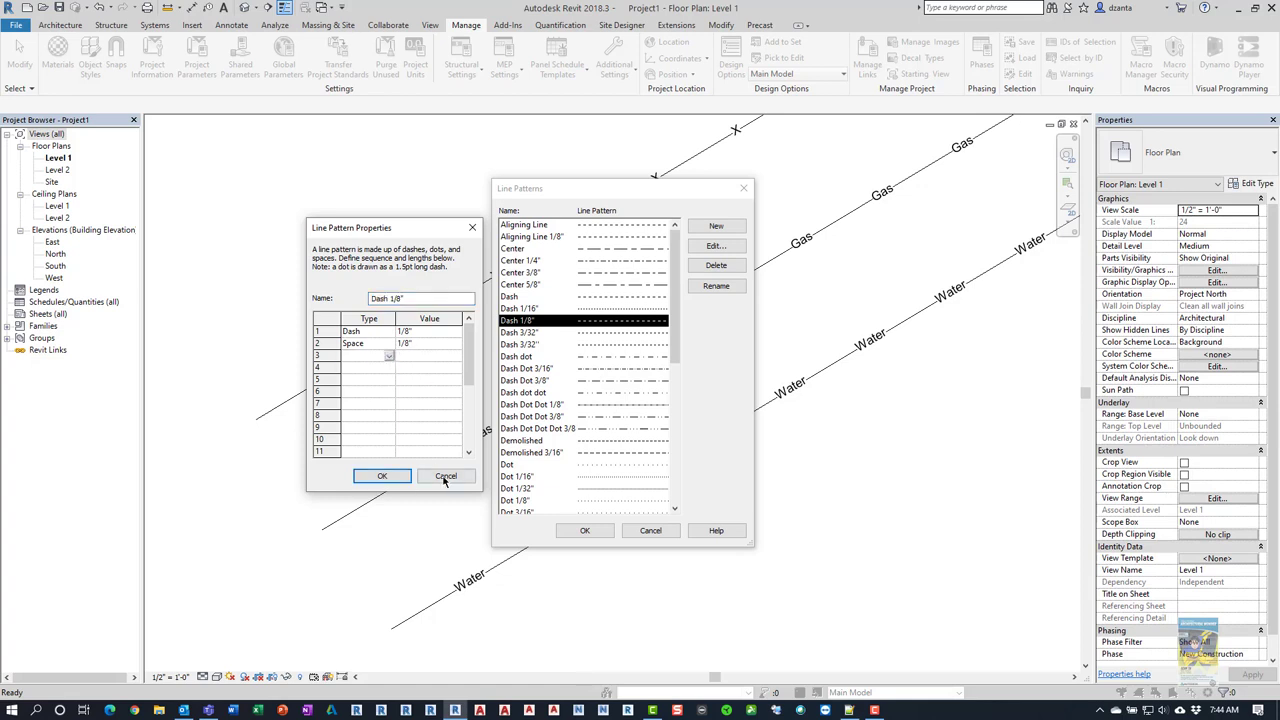
pyautogui.click(445, 476)
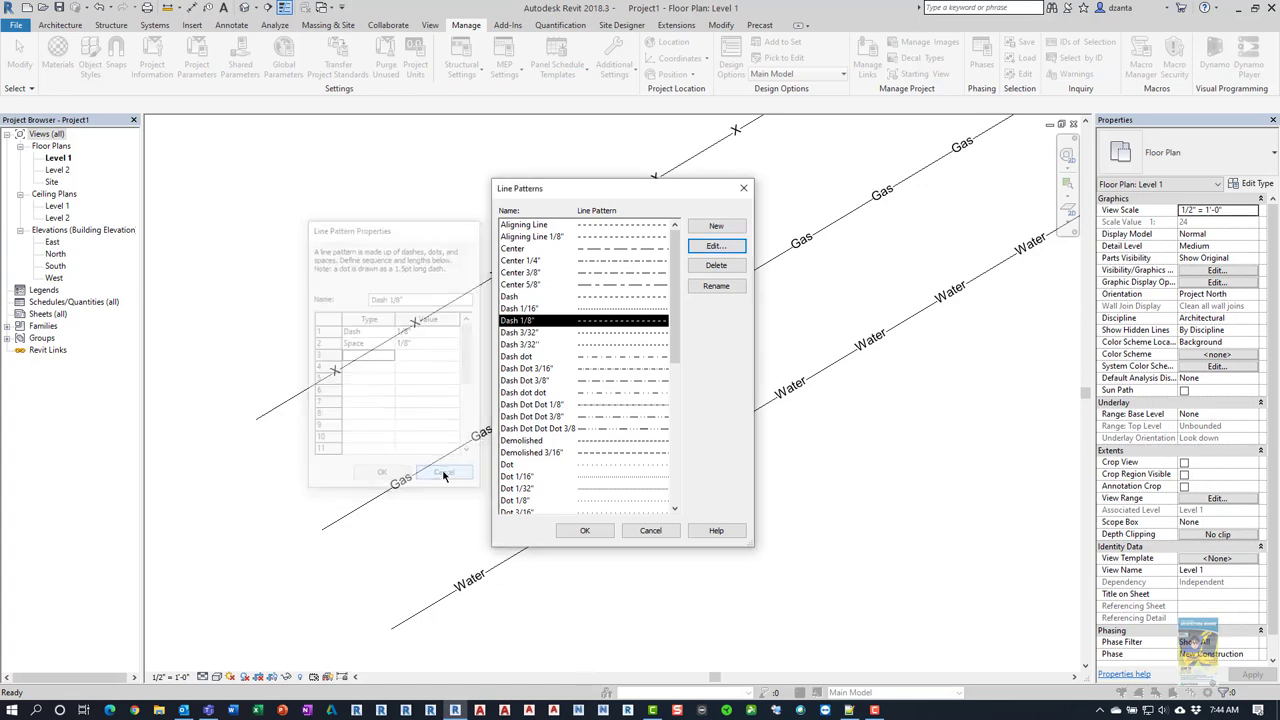
pyautogui.click(650, 530)
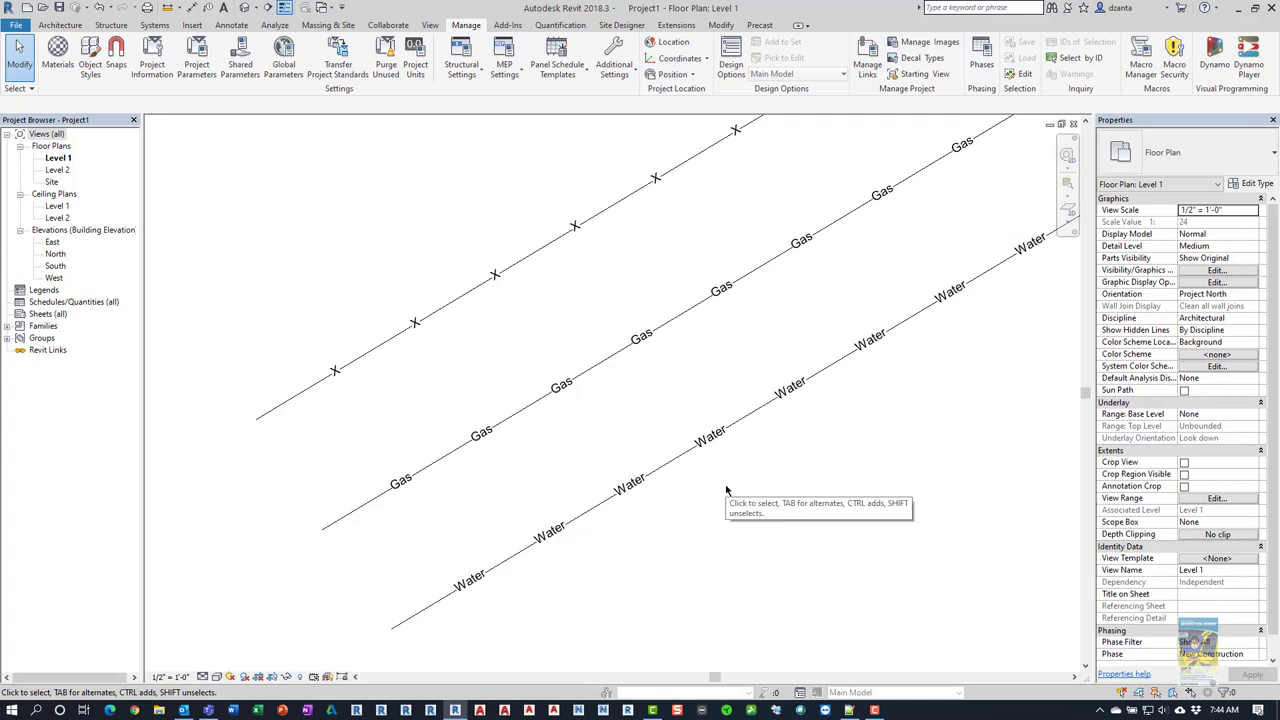
# Duplicate the Water Line type of the lowest detail line as a new type named Propane.
pyautogui.click(633, 484)
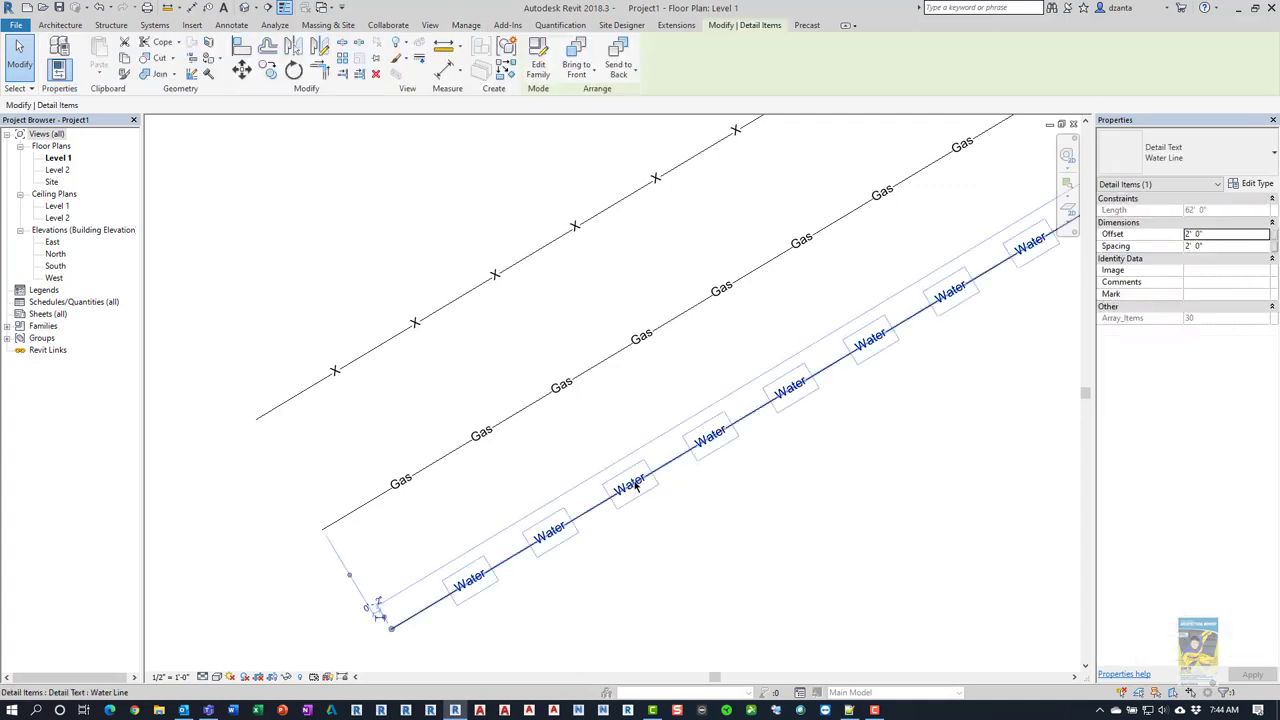
pyautogui.click(1250, 183)
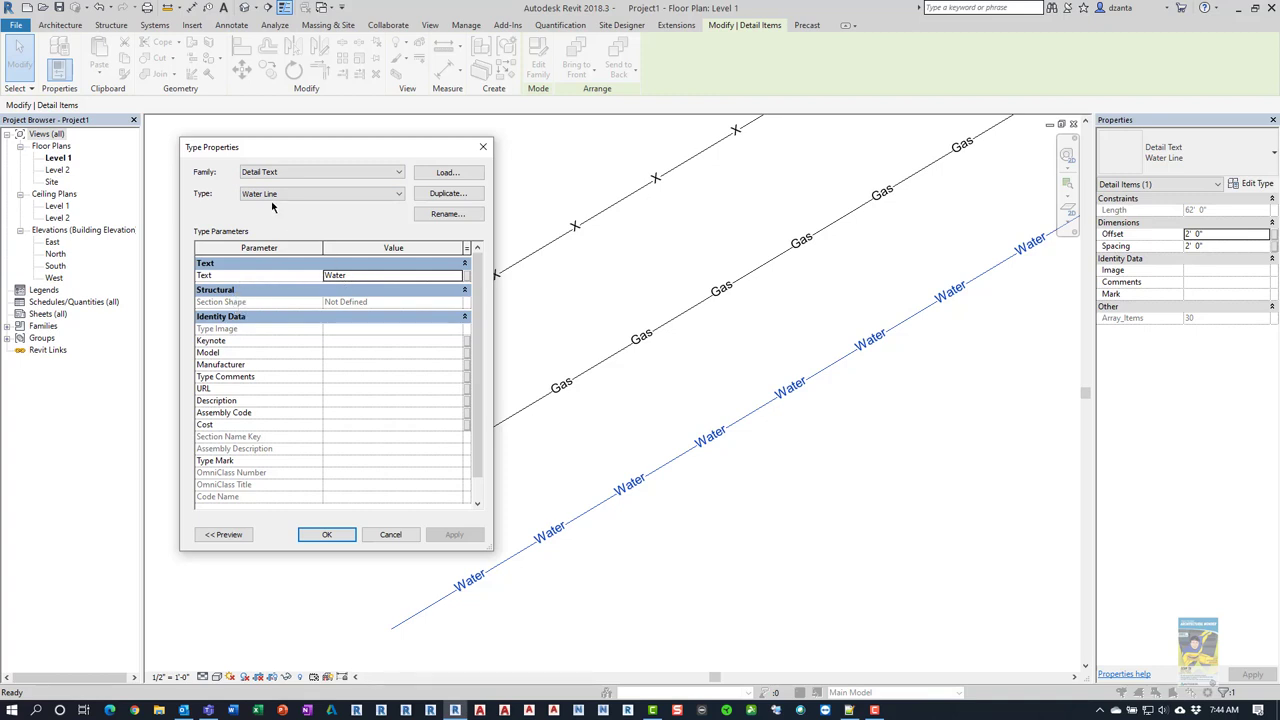
pyautogui.click(436, 195)
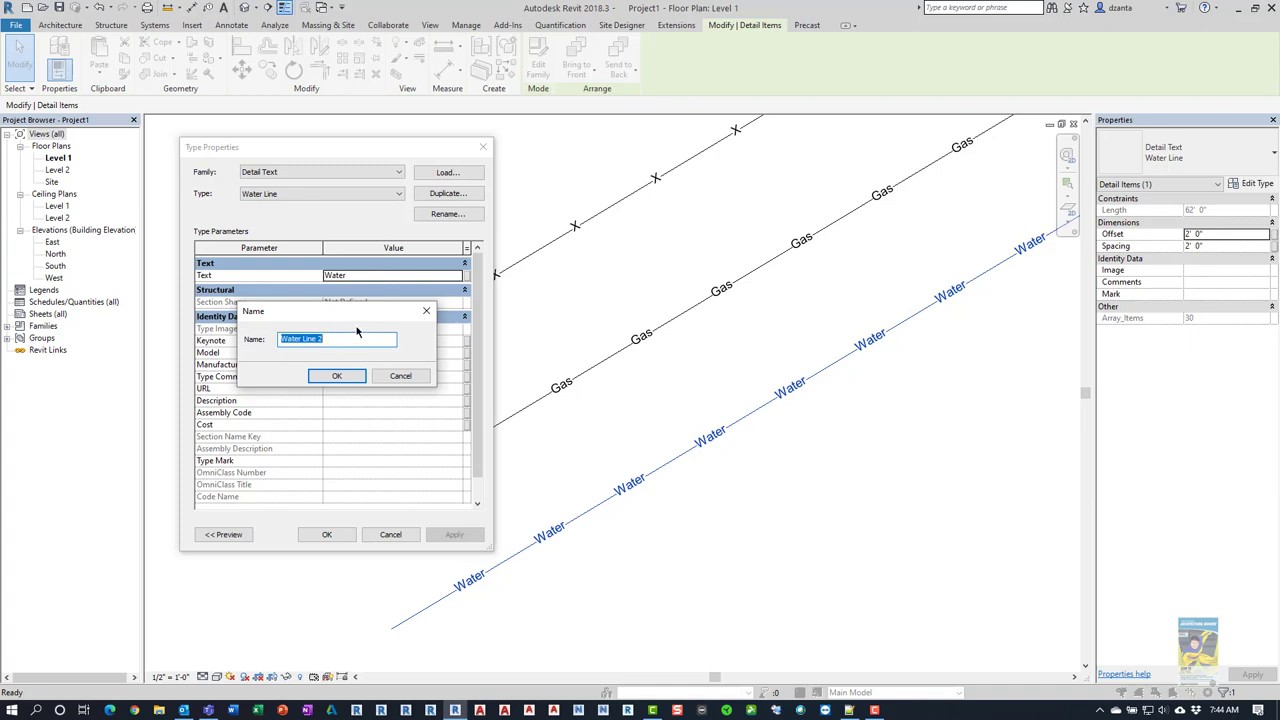
pyautogui.write('Propane')
pyautogui.click(337, 376)
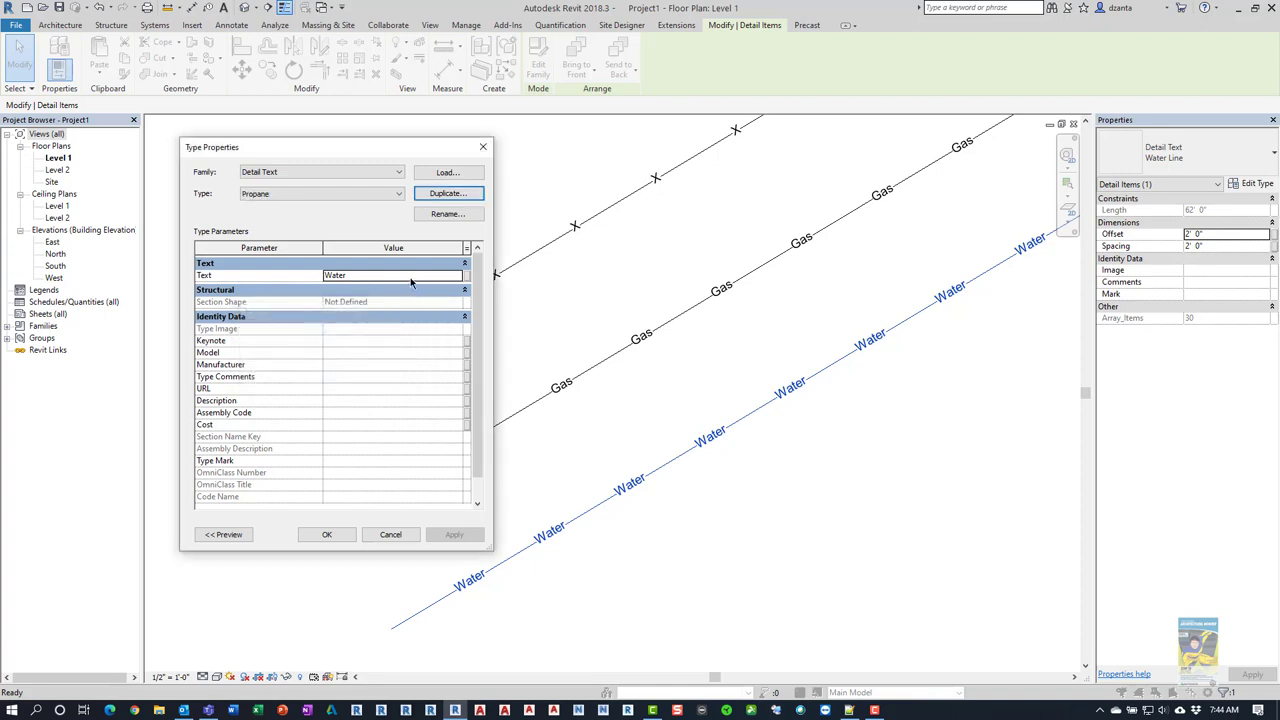
# Set the Propane type's Text parameter to Propane and apply it to the selected line.
pyautogui.click(409, 276)
pyautogui.write('Propane')
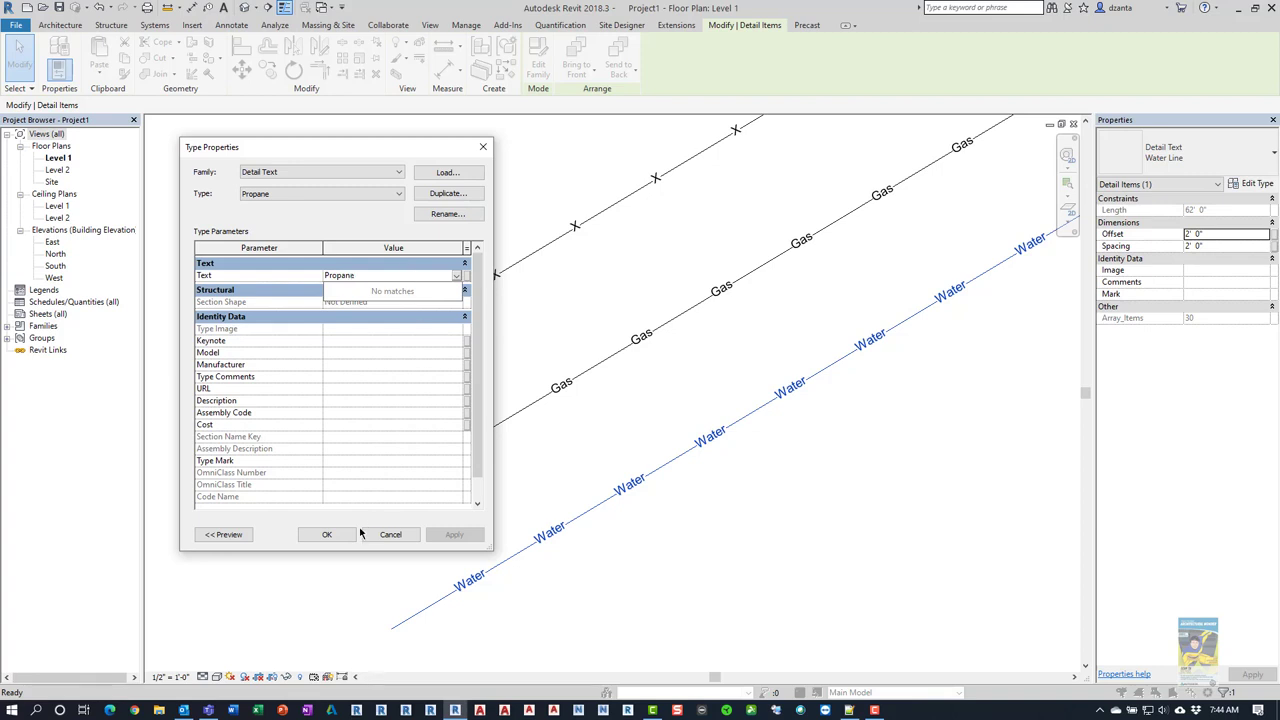
pyautogui.click(327, 536)
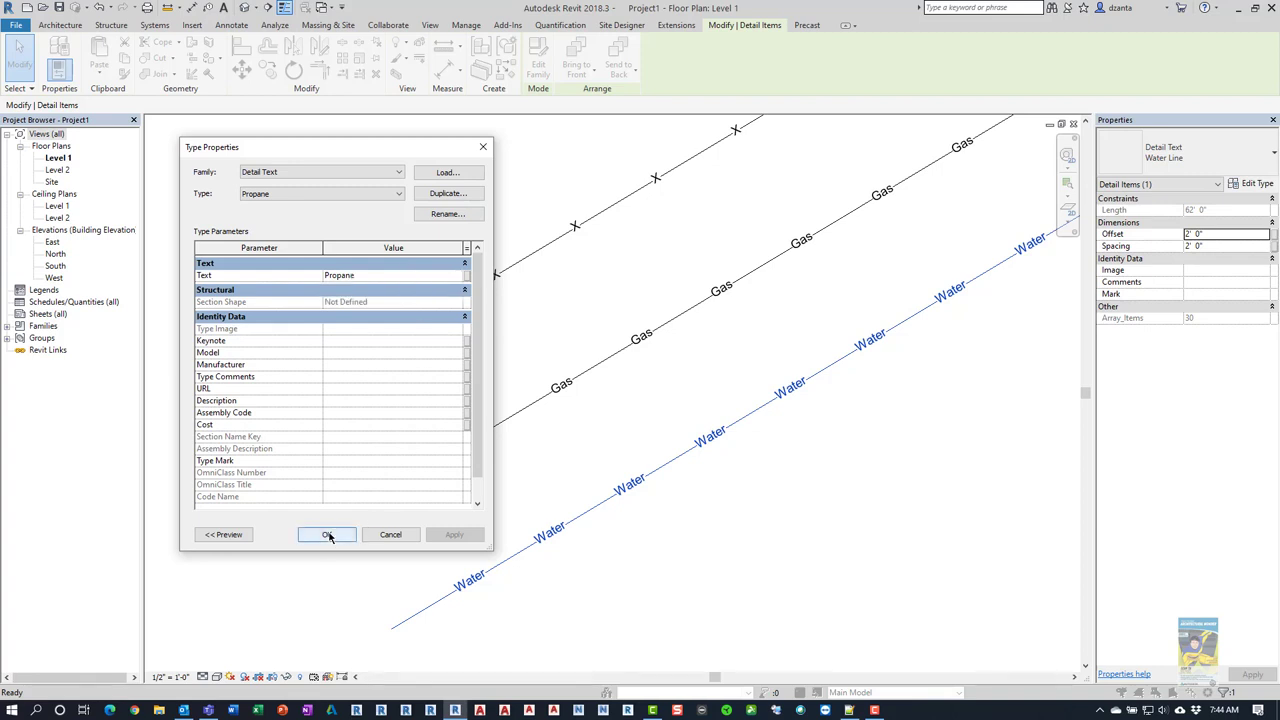
pyautogui.click(328, 536)
pyautogui.click(673, 550)
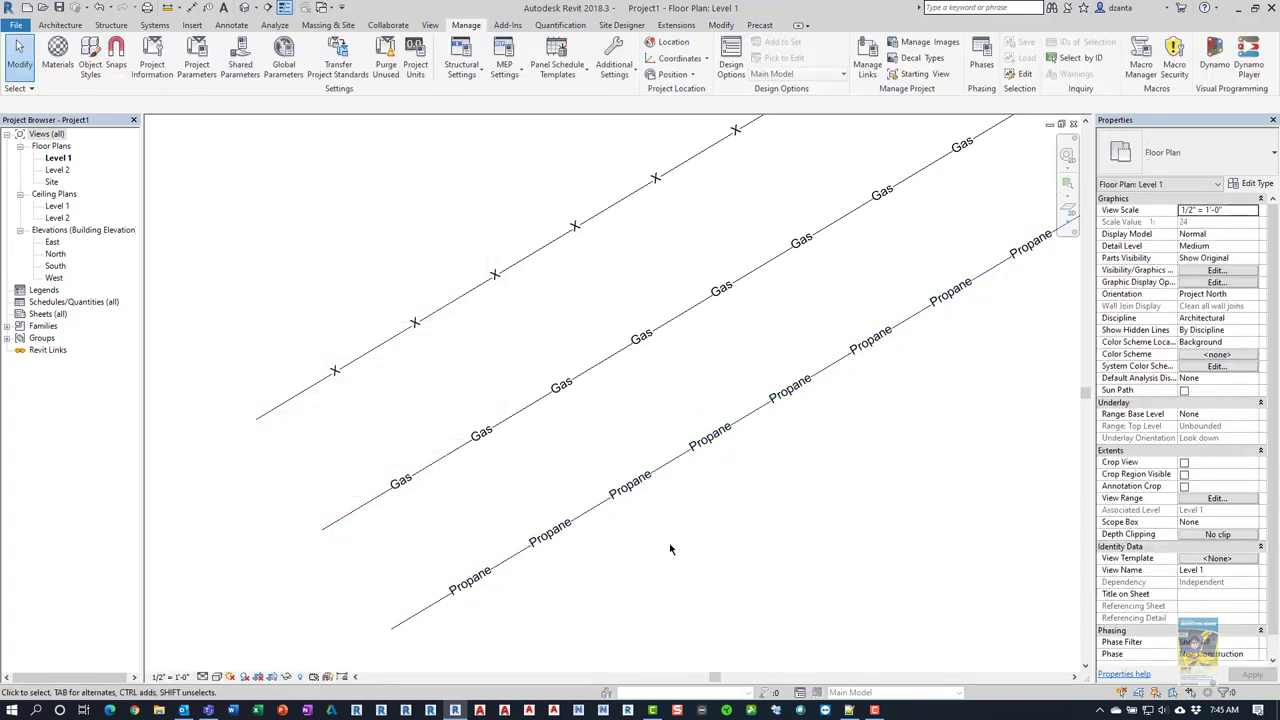
# Copy the Propane detail line to a parallel position just below the original.
pyautogui.scroll(-3, 671, 549)
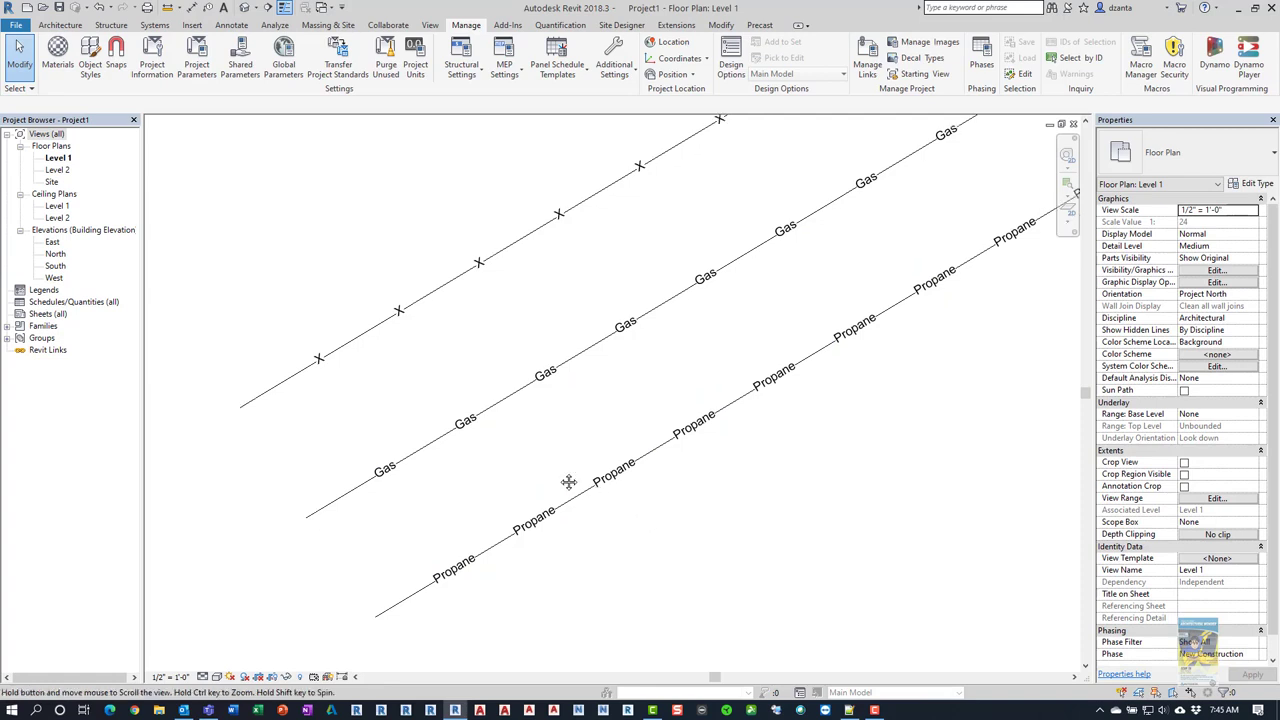
pyautogui.click(610, 422)
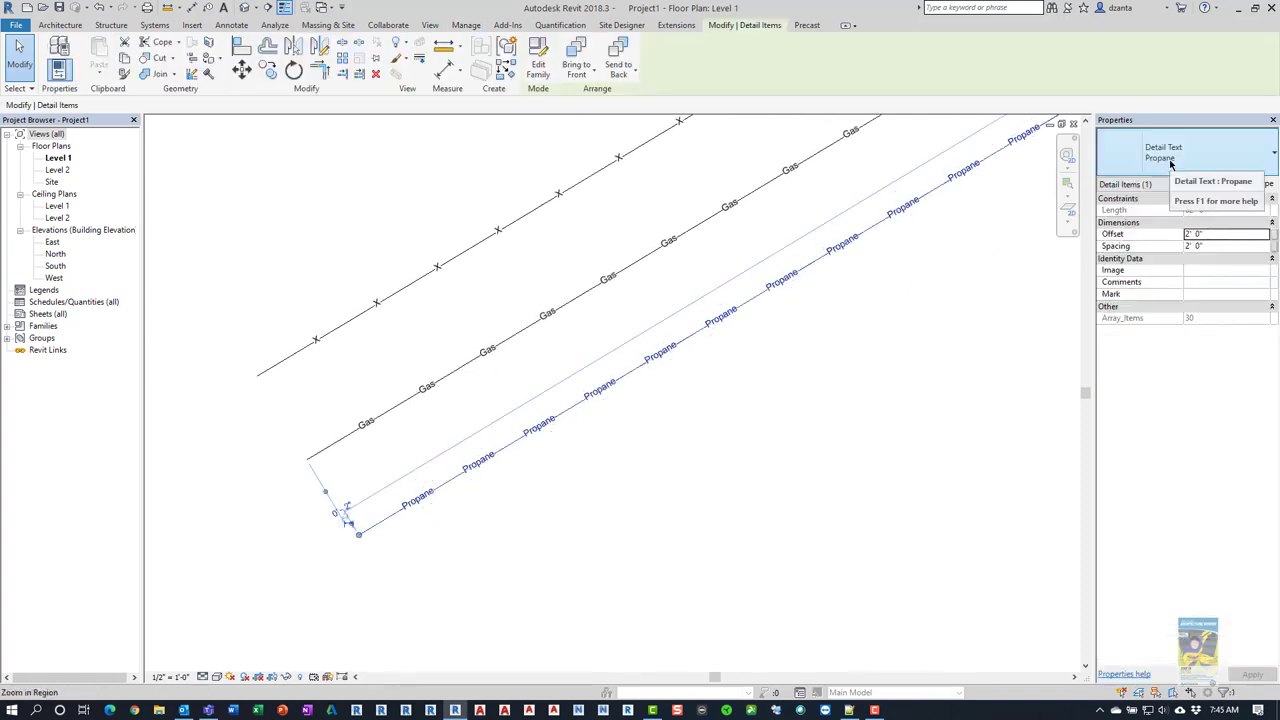
pyautogui.keyDown('ctrl'); pyautogui.moveTo(700, 386); pyautogui.dragTo(735, 495); pyautogui.keyUp('ctrl')
pyautogui.click(735, 495)
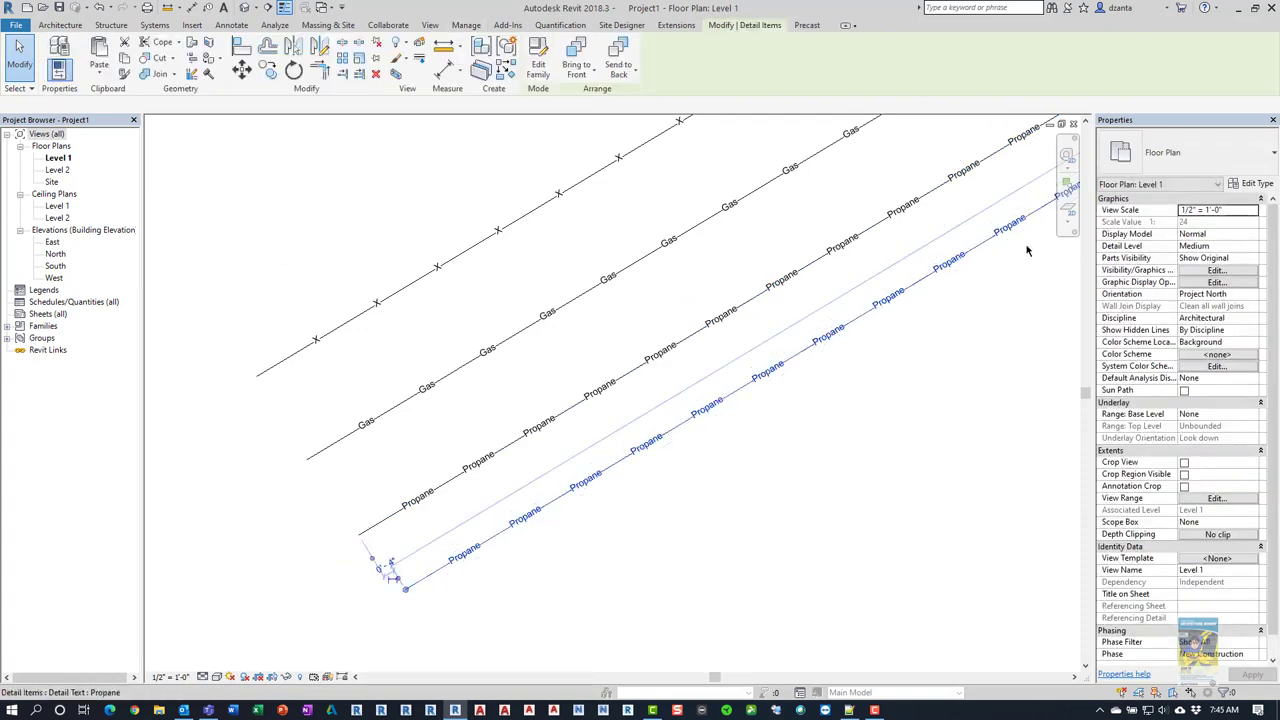
# Change the copied lowest line to the Detail Text type Water Line.
pyautogui.click(1071, 230)
pyautogui.click(1185, 152)
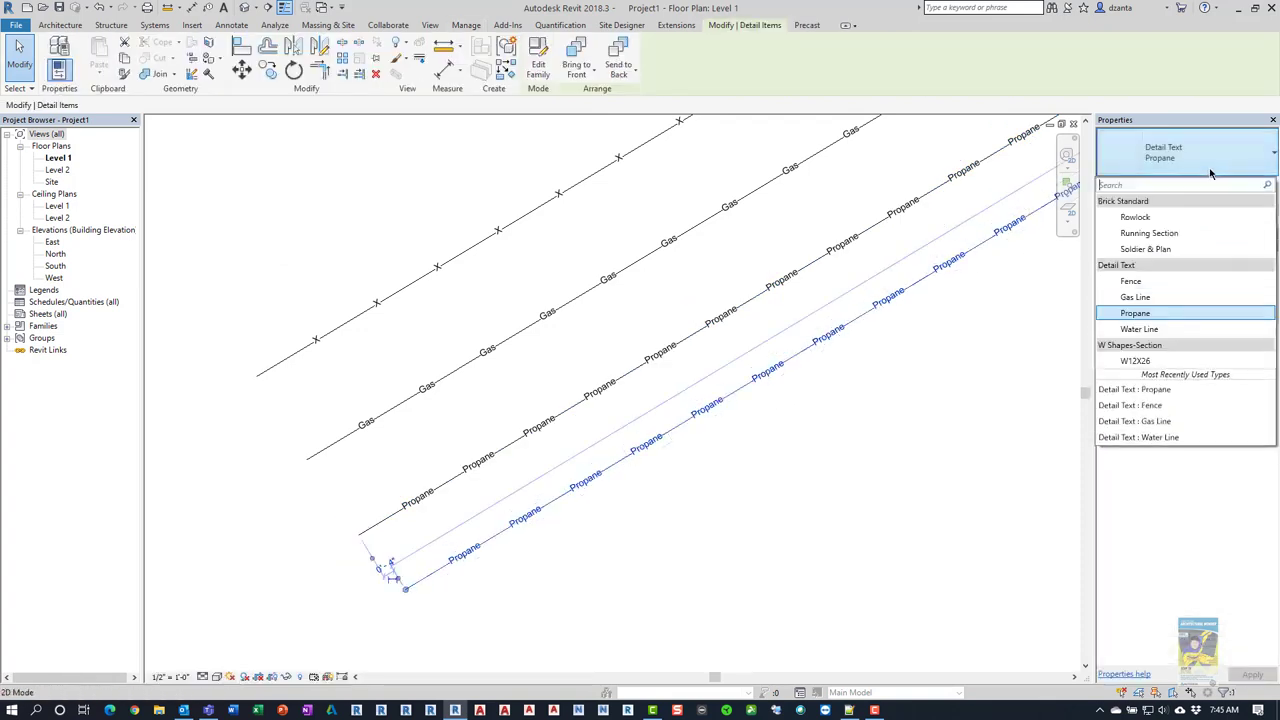
pyautogui.click(1152, 329)
pyautogui.click(790, 472)
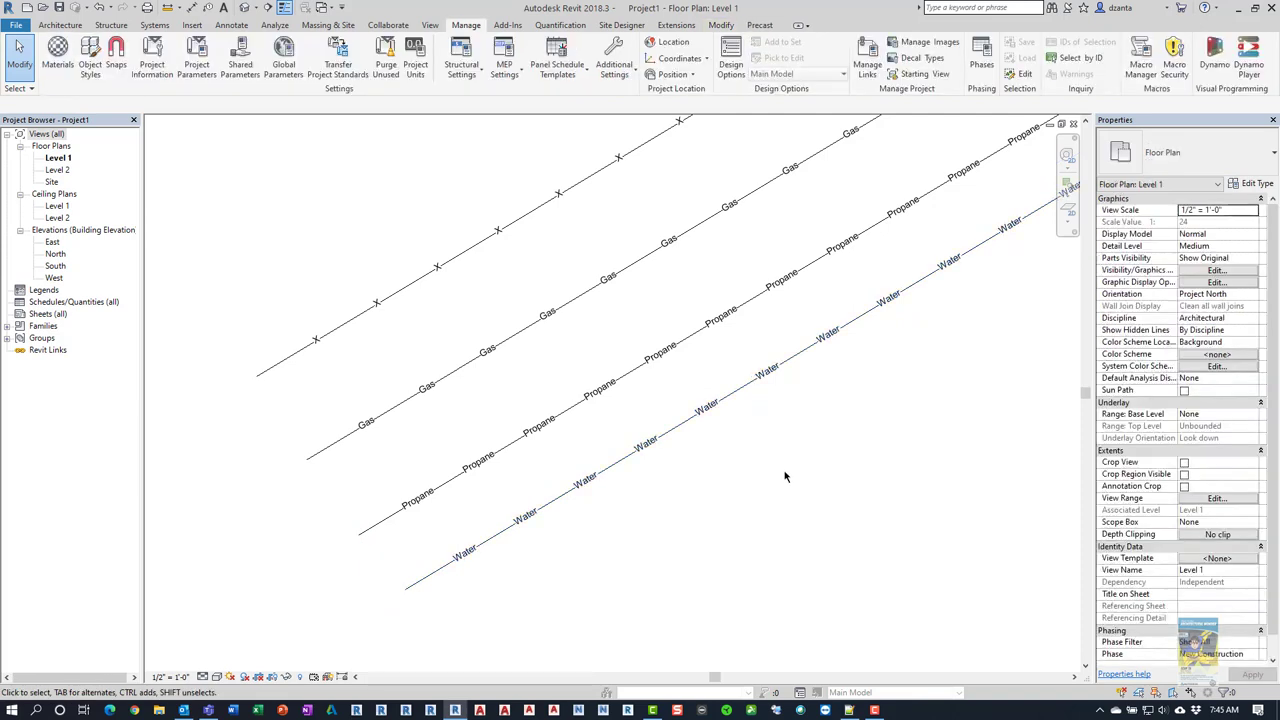
# Create a similar Water Line detail component as a horizontal line about 14'-0" long below the sloped lines.
pyautogui.scroll(-3, 785, 477)
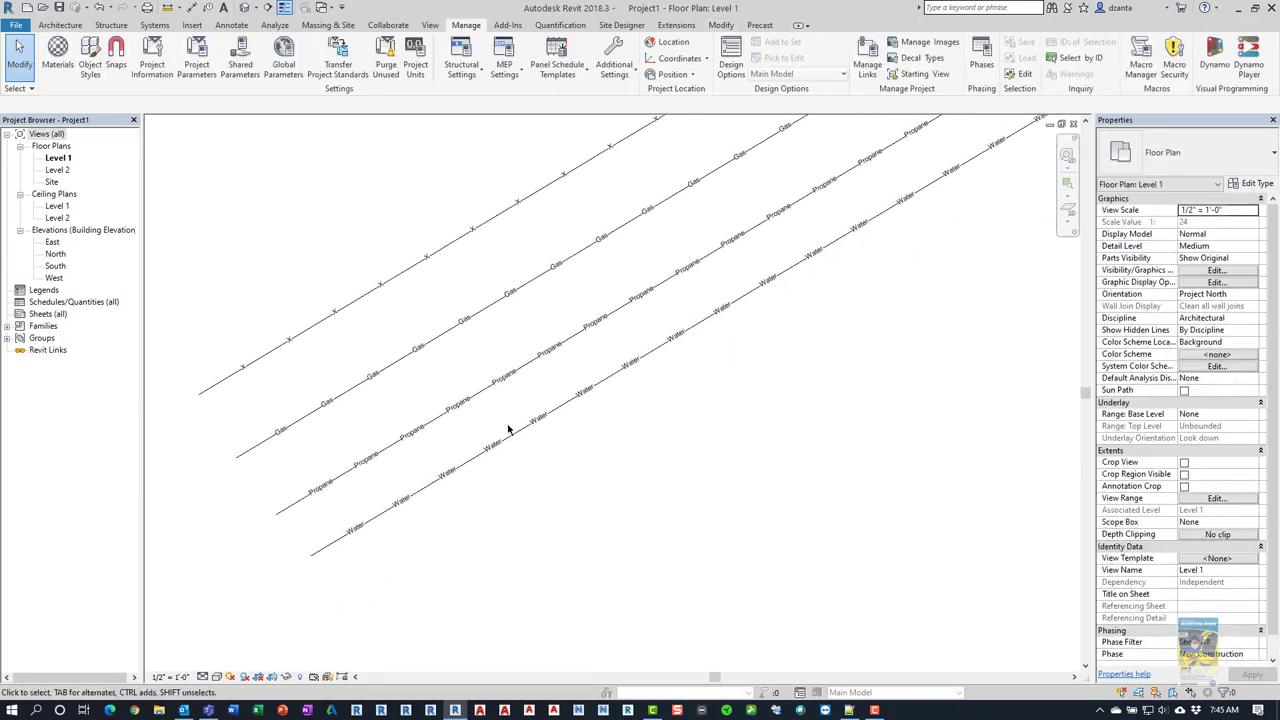
pyautogui.click(508, 430)
pyautogui.press('c')
pyautogui.press('s')
pyautogui.click(412, 572)
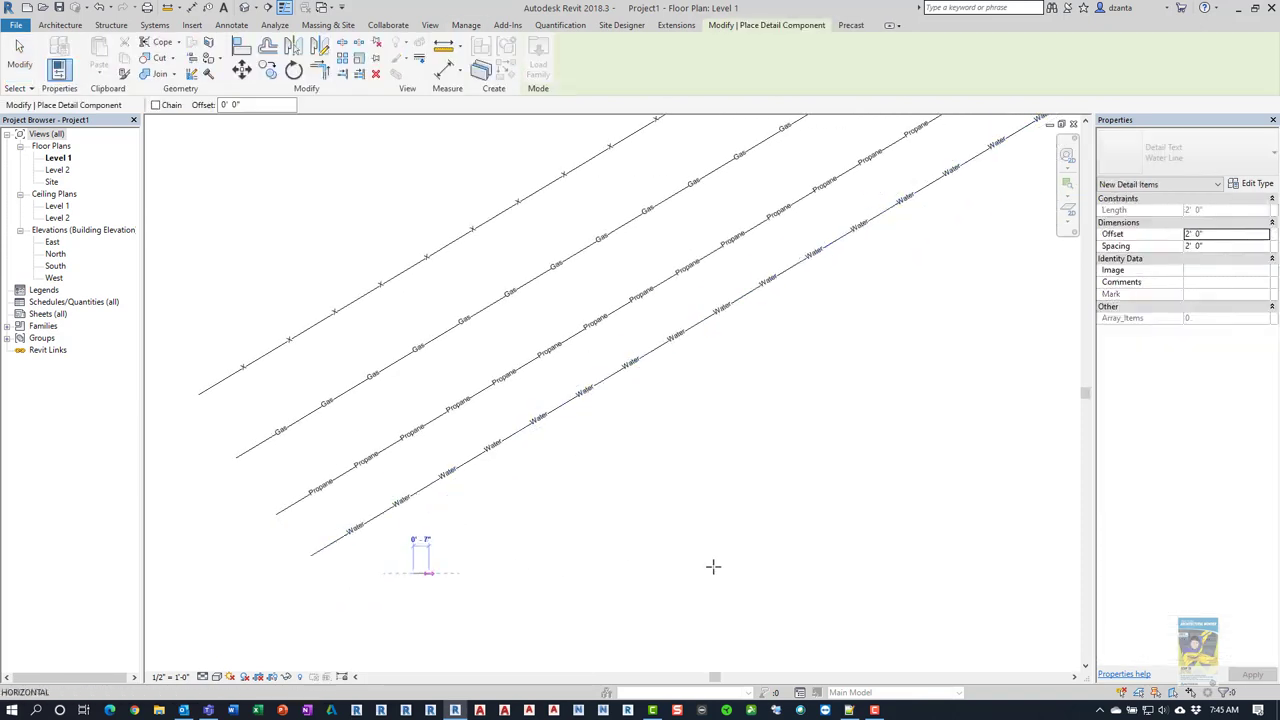
pyautogui.click(787, 572)
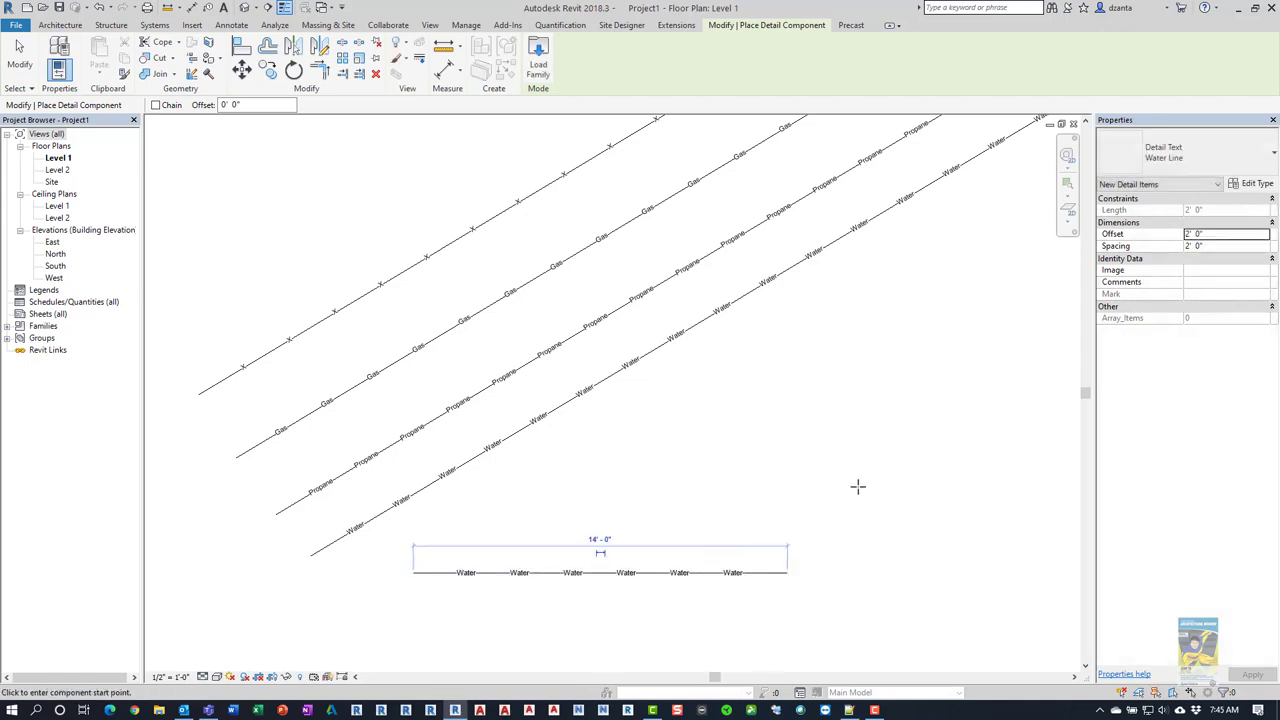
pyautogui.press('Escape')
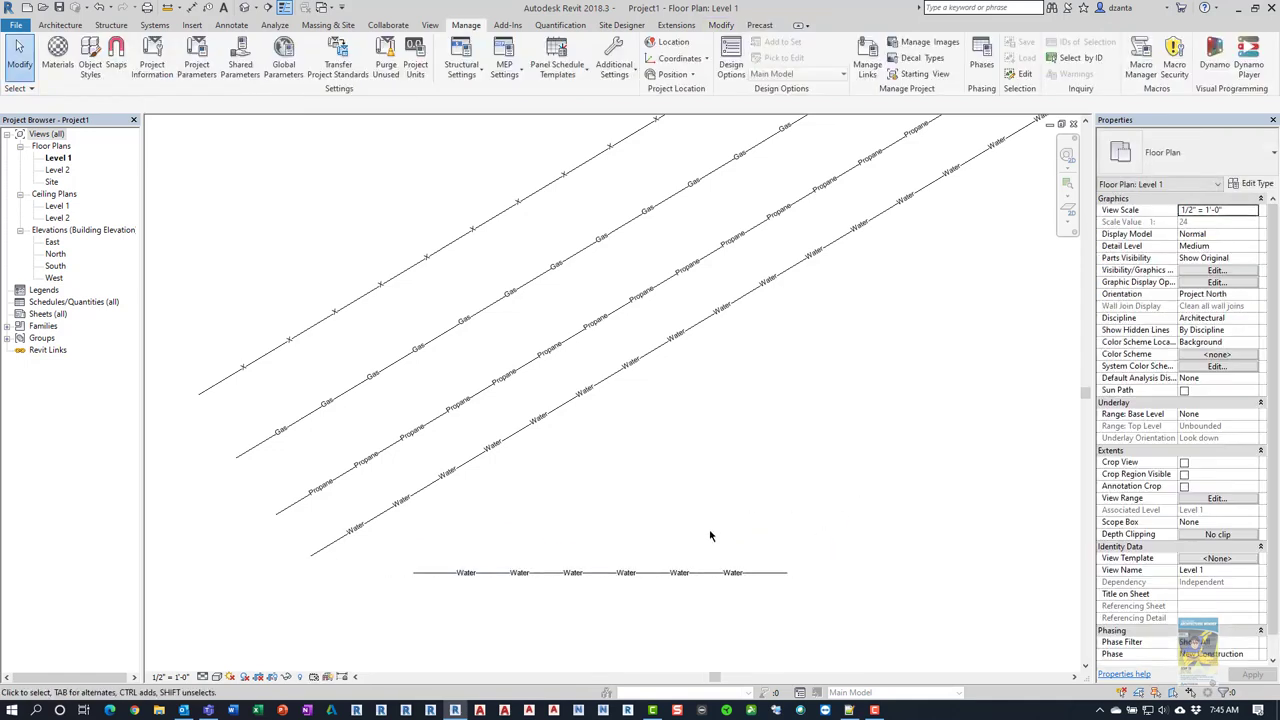
# Focus on the horizontal Water line and set the floor plan's view scale to 3/4" = 1'-0".
pyautogui.click(640, 571)
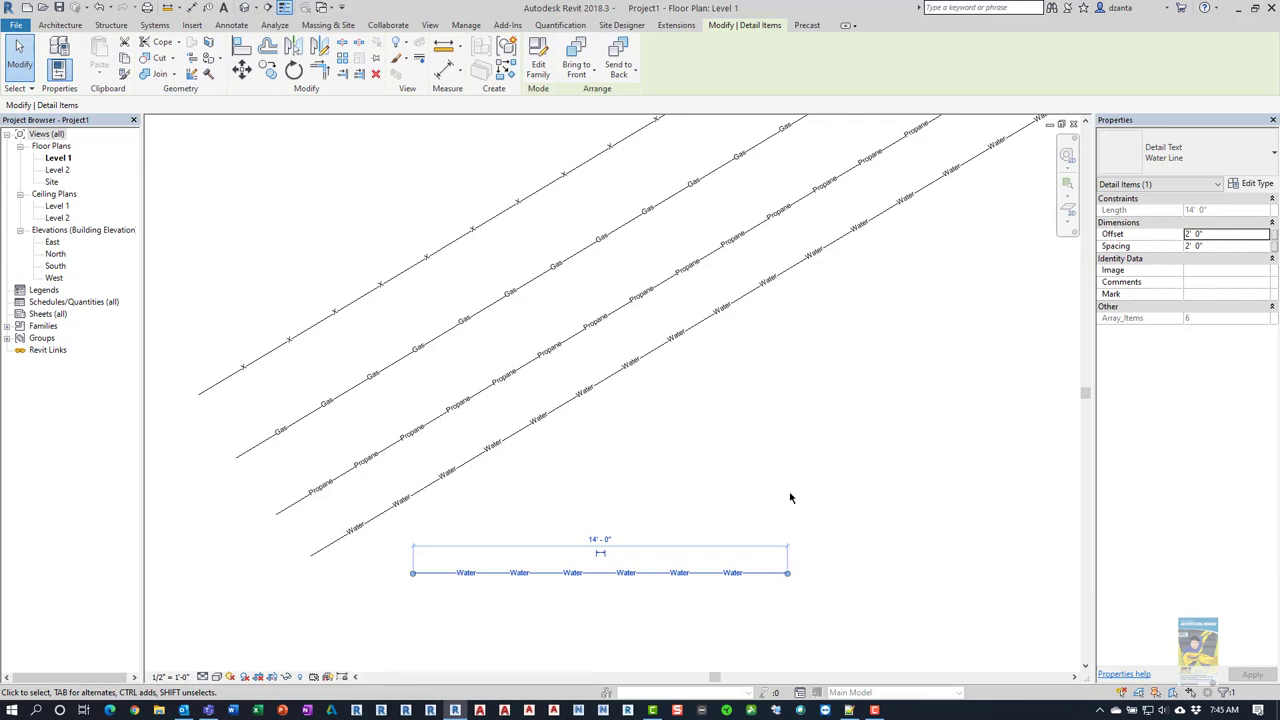
pyautogui.scroll(4, 614, 597)
pyautogui.scroll(3, 685, 488)
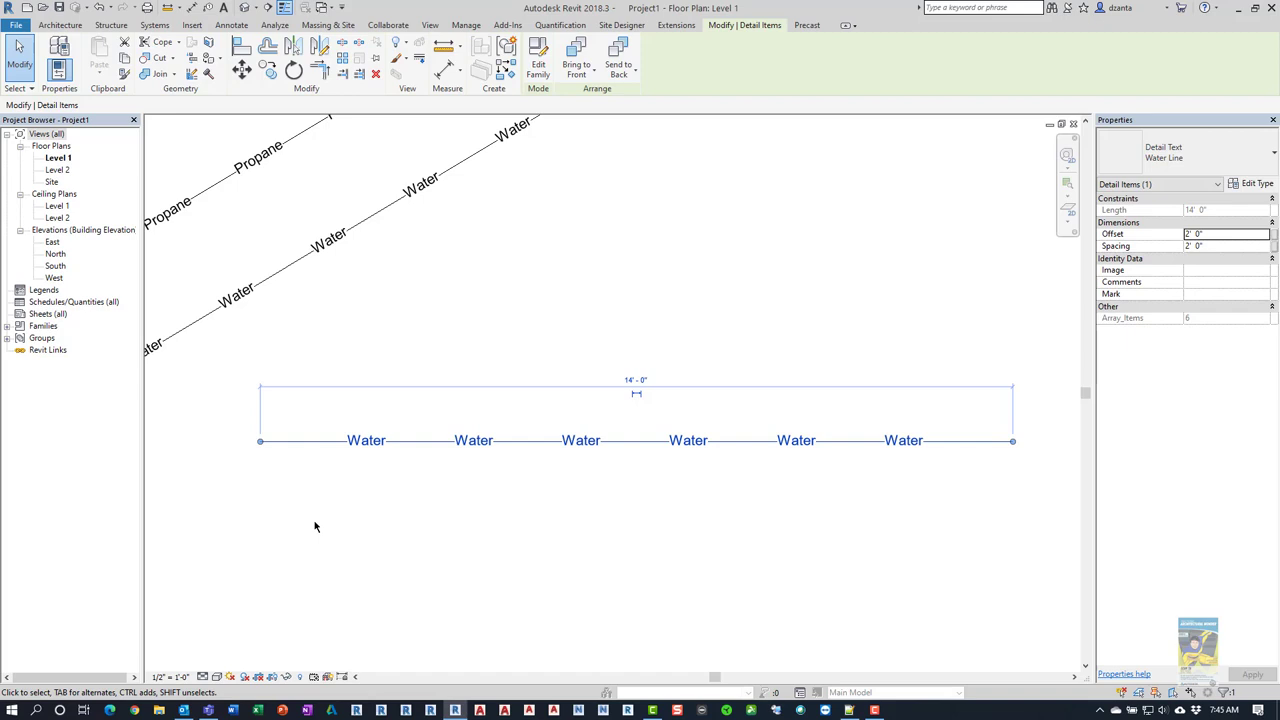
pyautogui.click(174, 678)
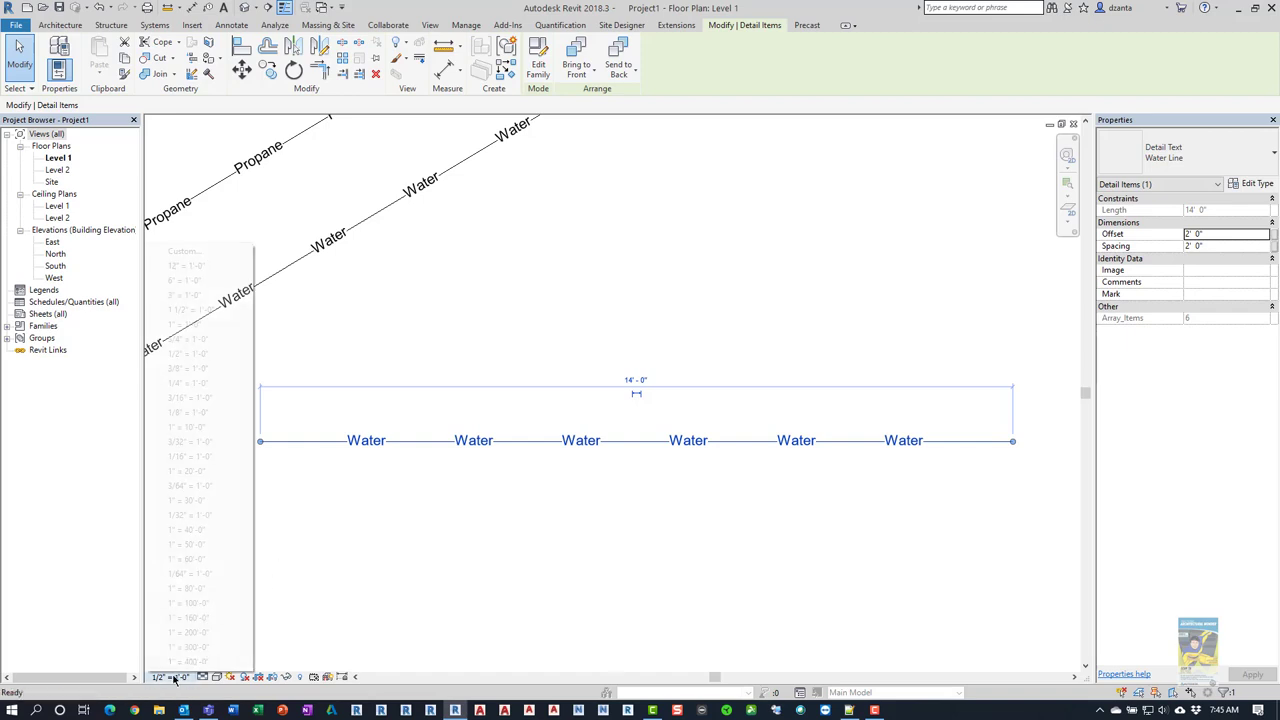
pyautogui.click(174, 340)
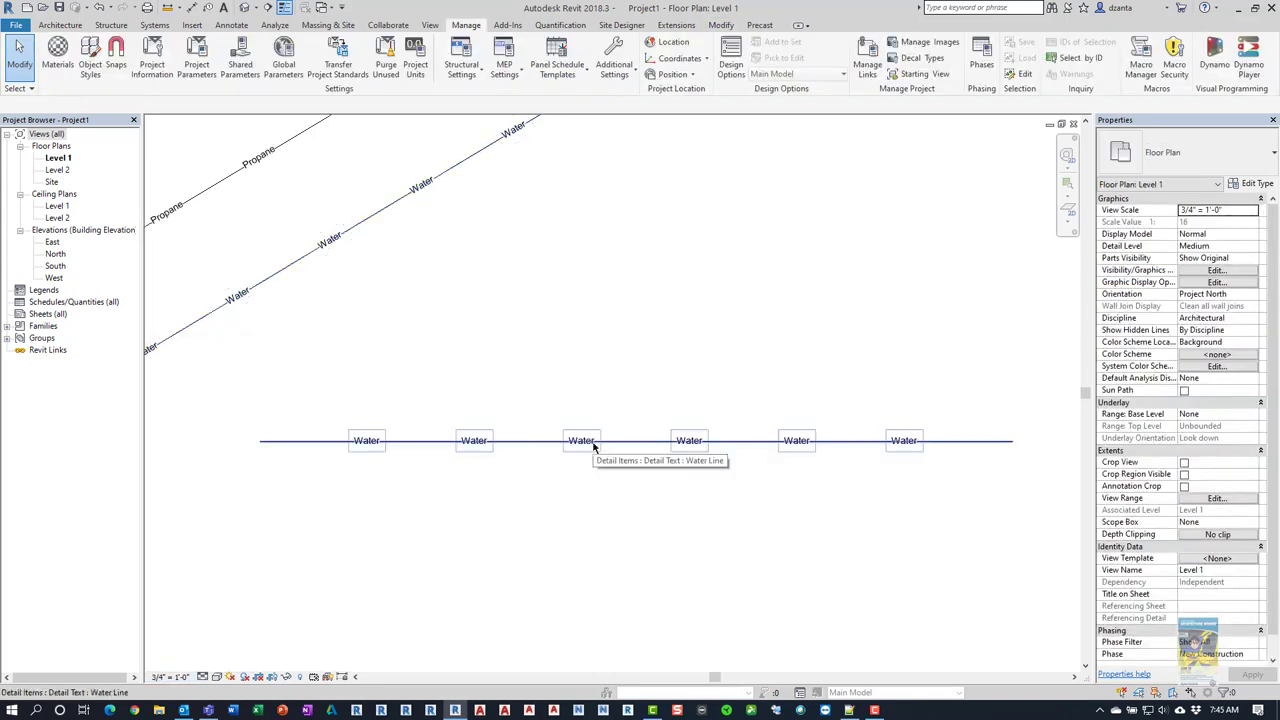
# Set the view scale to 3" = 1'-0" and check the horizontal Water line's Offset and Spacing properties.
pyautogui.click(170, 677)
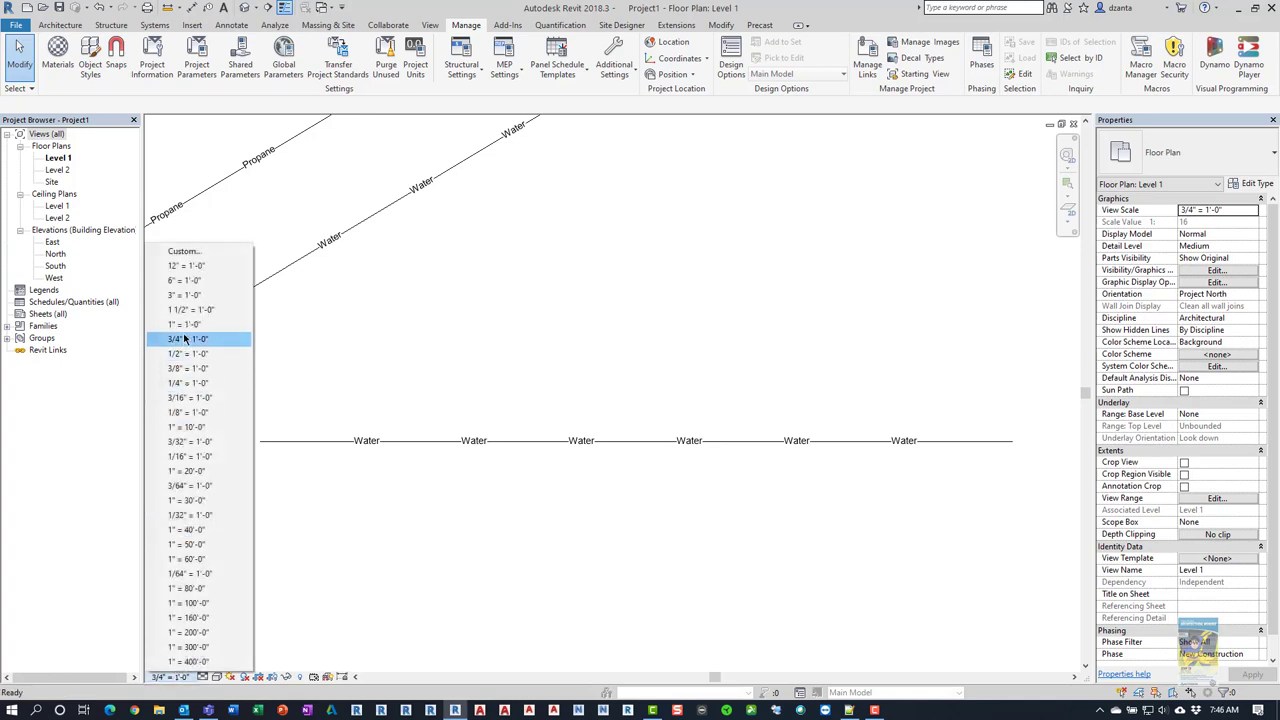
pyautogui.click(180, 295)
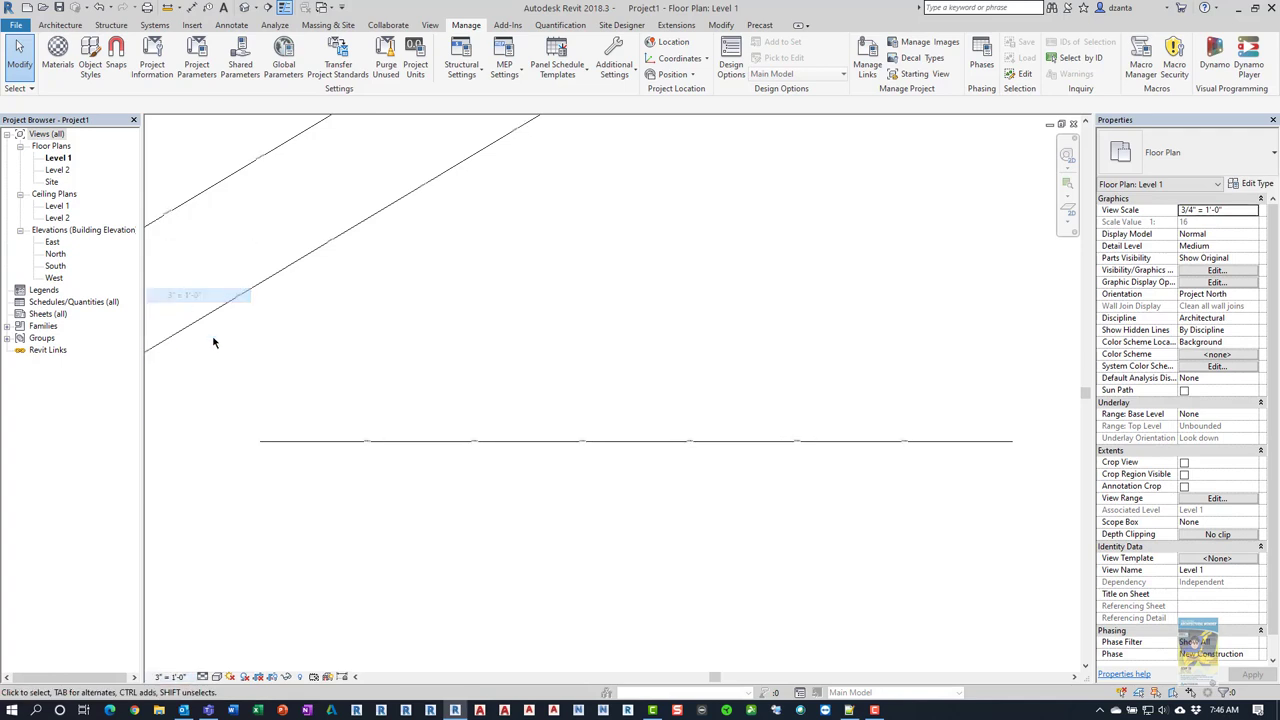
pyautogui.click(406, 450)
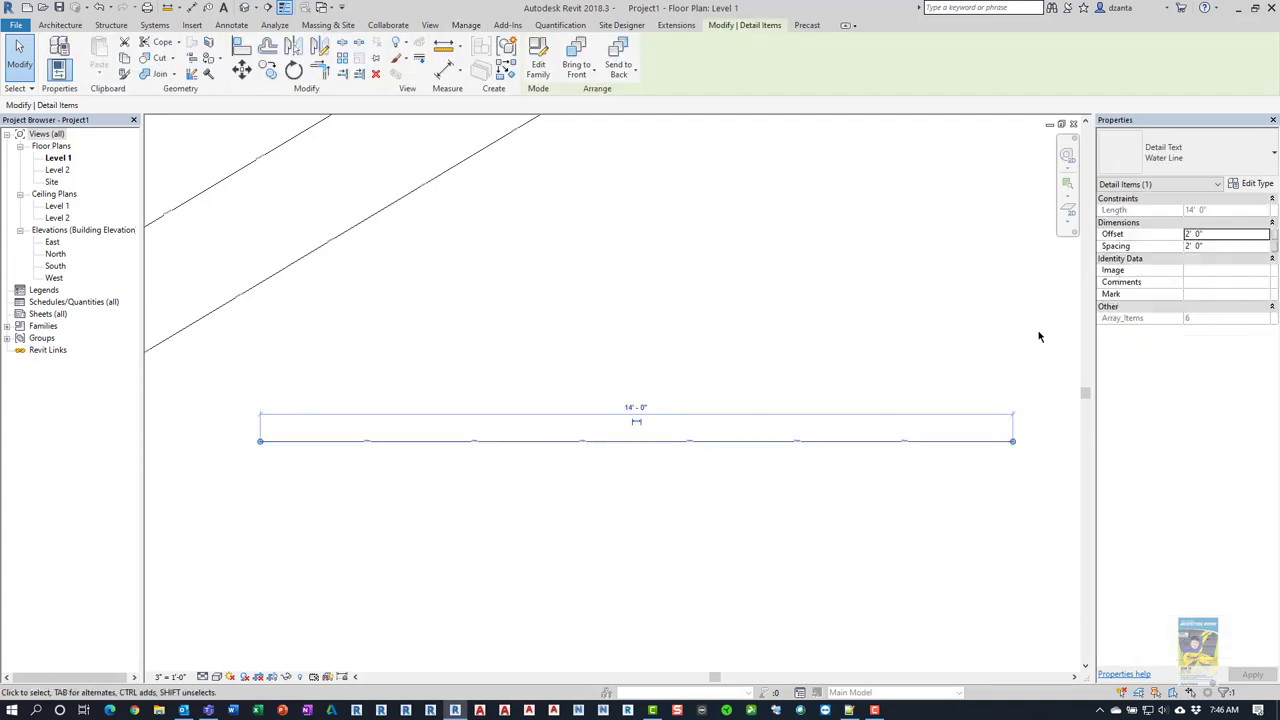
pyautogui.click(1237, 236)
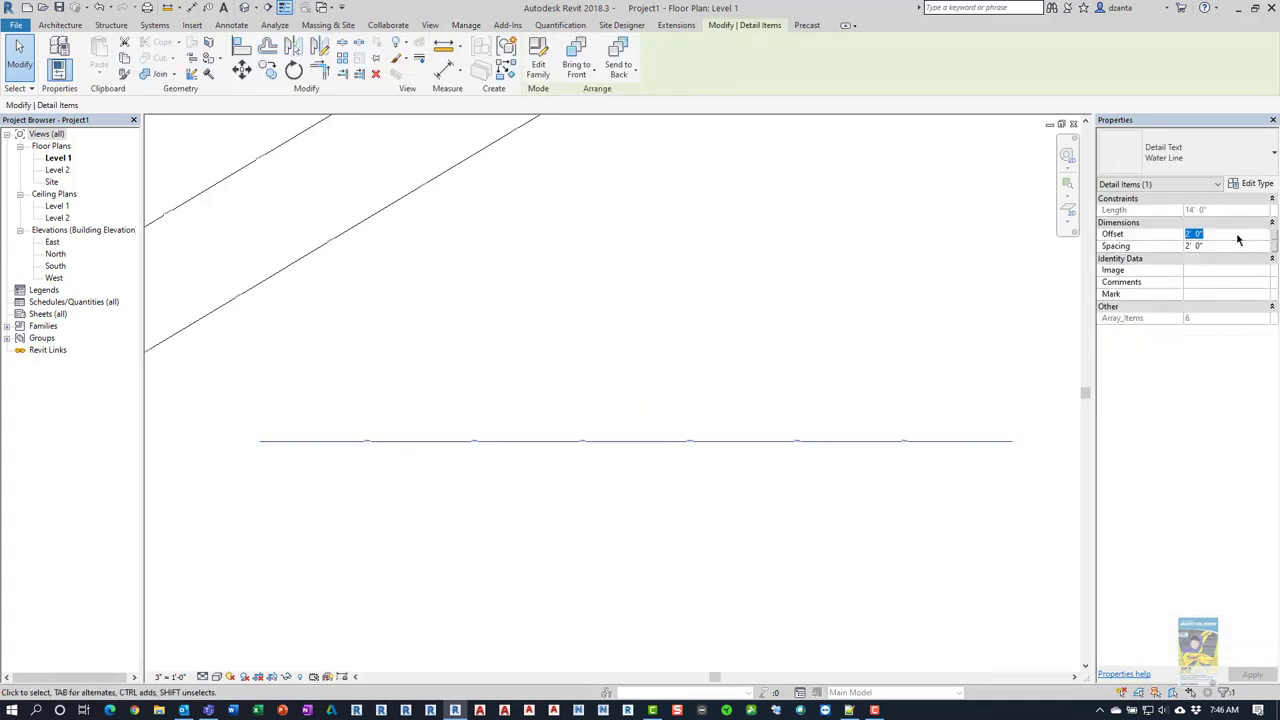
pyautogui.click(842, 376)
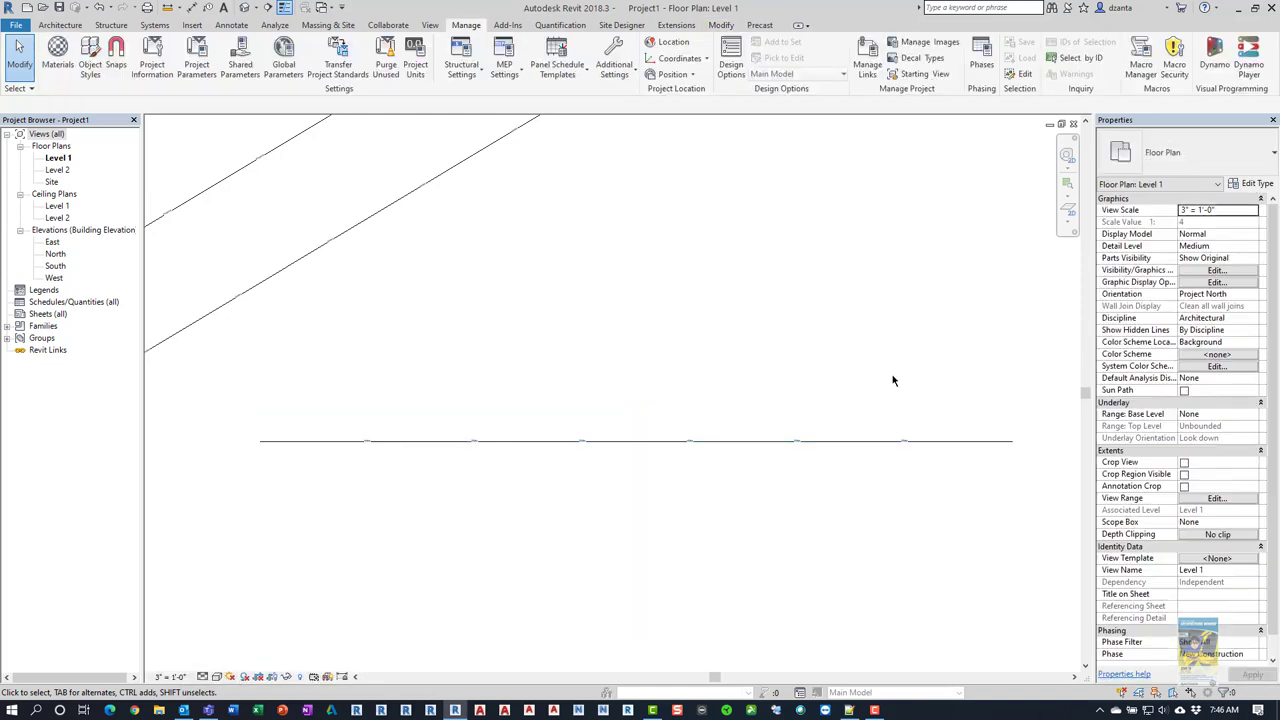
# Set the floor plan's view scale to 1/2" = 1'-0" and bring all the sloped detail lines into view.
pyautogui.click(170, 677)
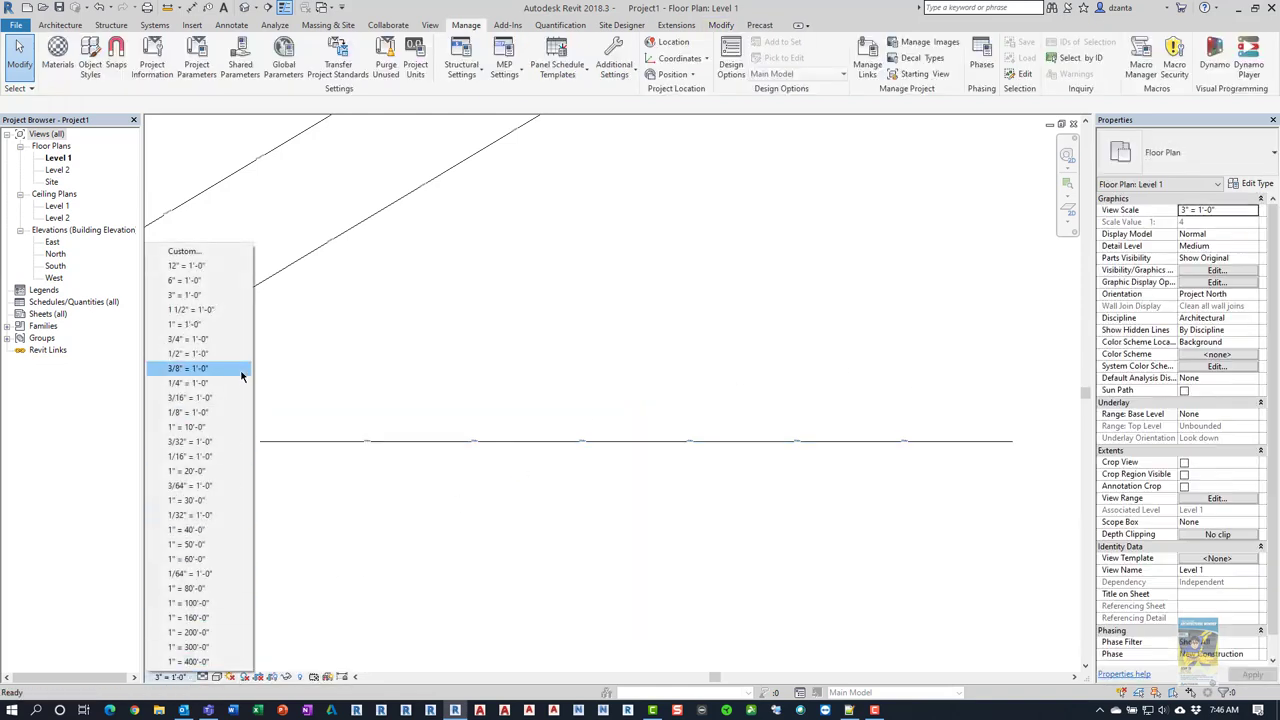
pyautogui.click(188, 353)
pyautogui.scroll(-1, 490, 305)
pyautogui.moveTo(497, 306); pyautogui.dragTo(726, 433, button='middle')
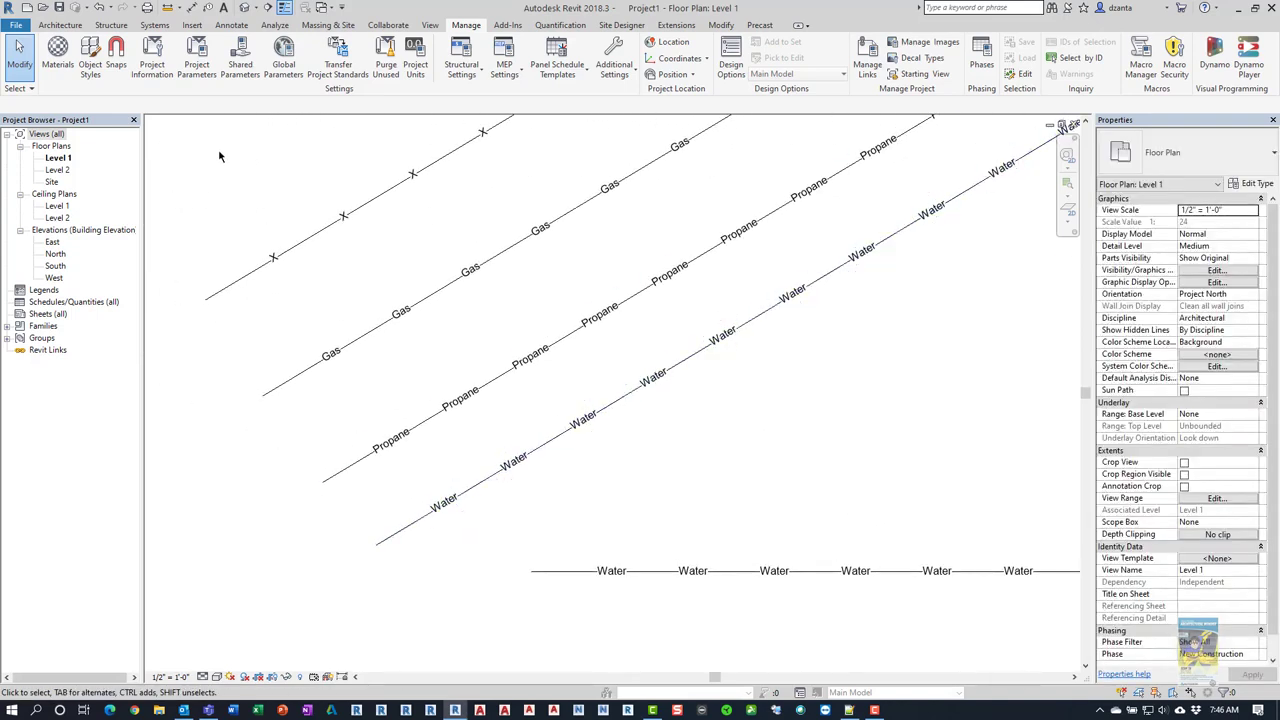
# Save the project as Revit Linetype Custom Sample and close it.
pyautogui.click(16, 25)
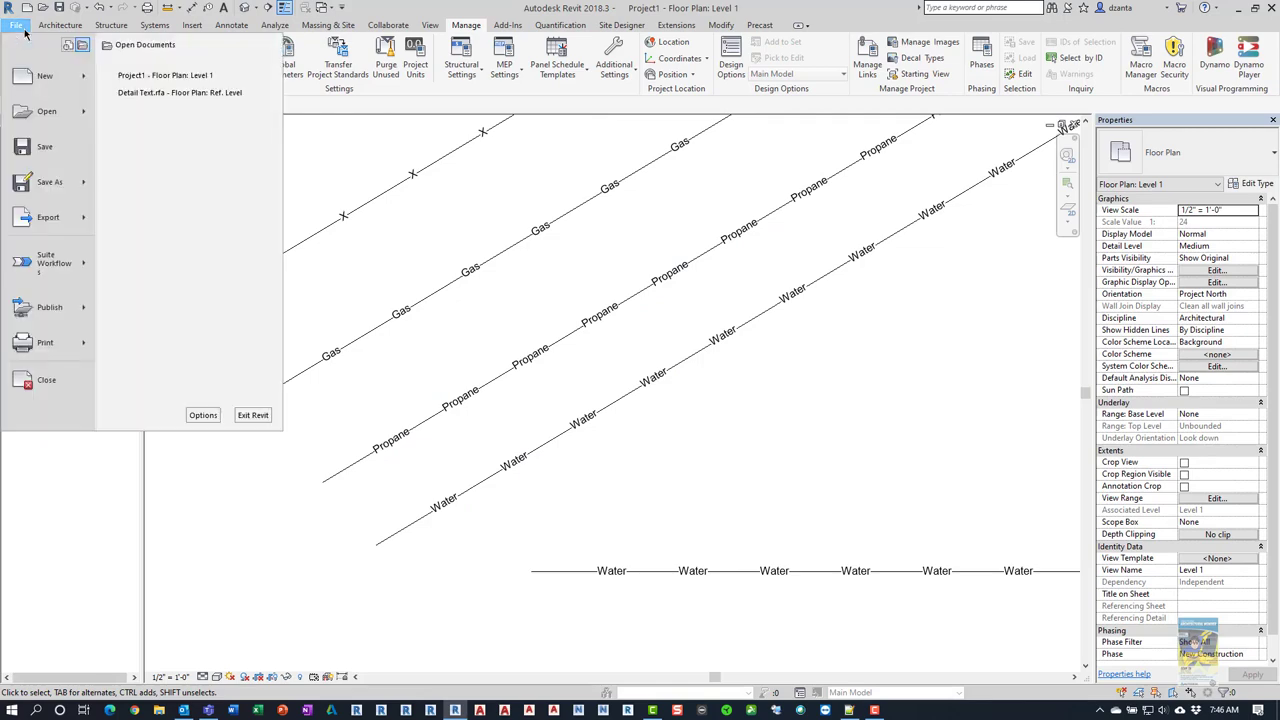
pyautogui.click(42, 148)
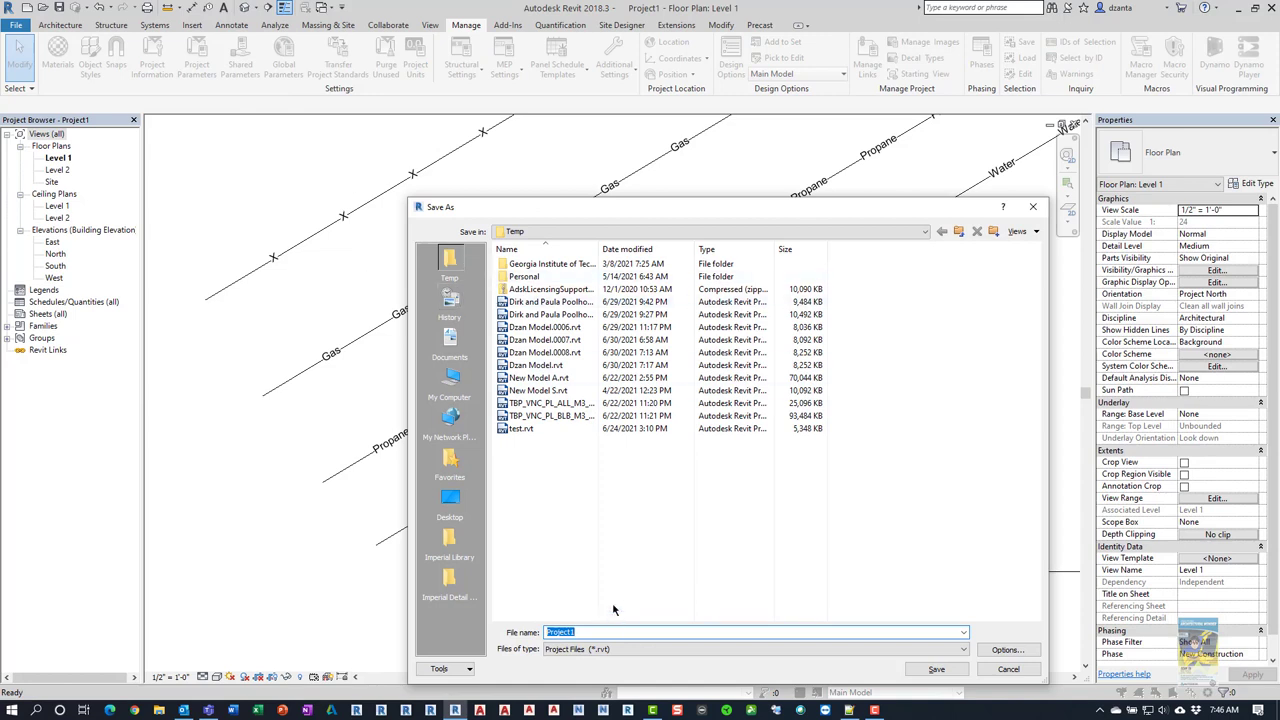
pyautogui.write('Revit Linetype Custom Sample')
pyautogui.press('Return')
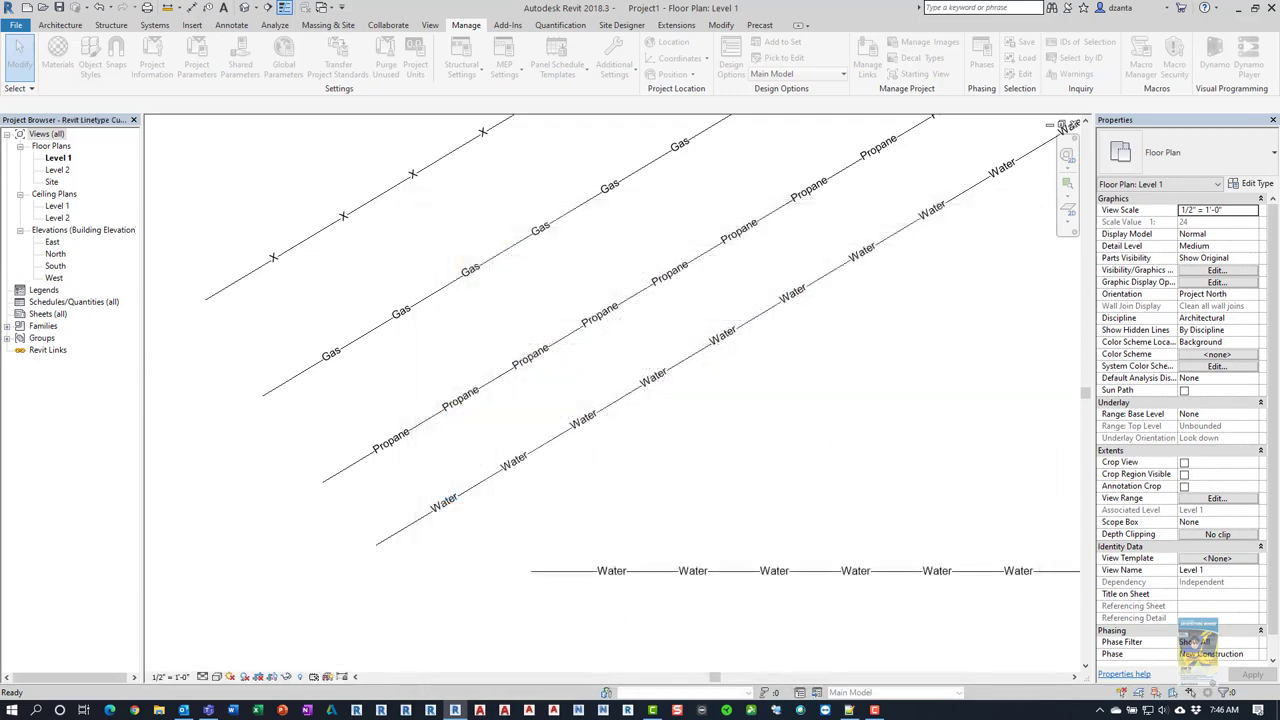
pyautogui.click(16, 25)
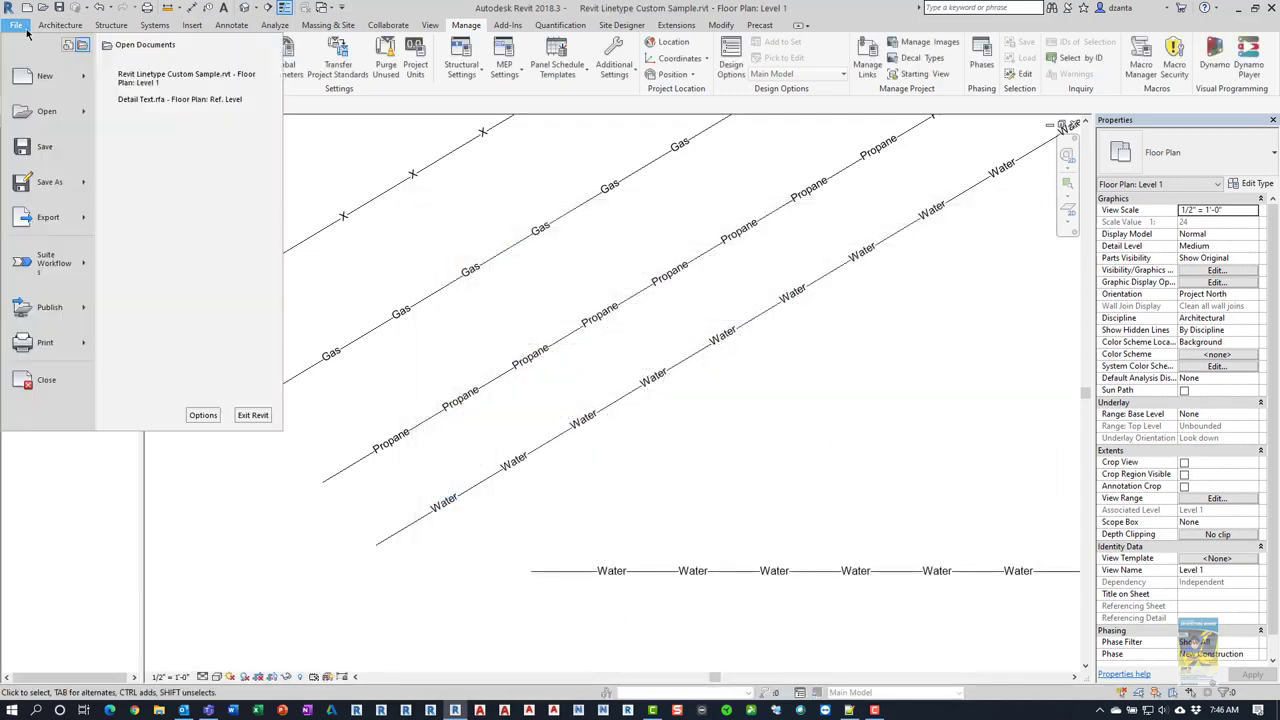
pyautogui.click(50, 381)
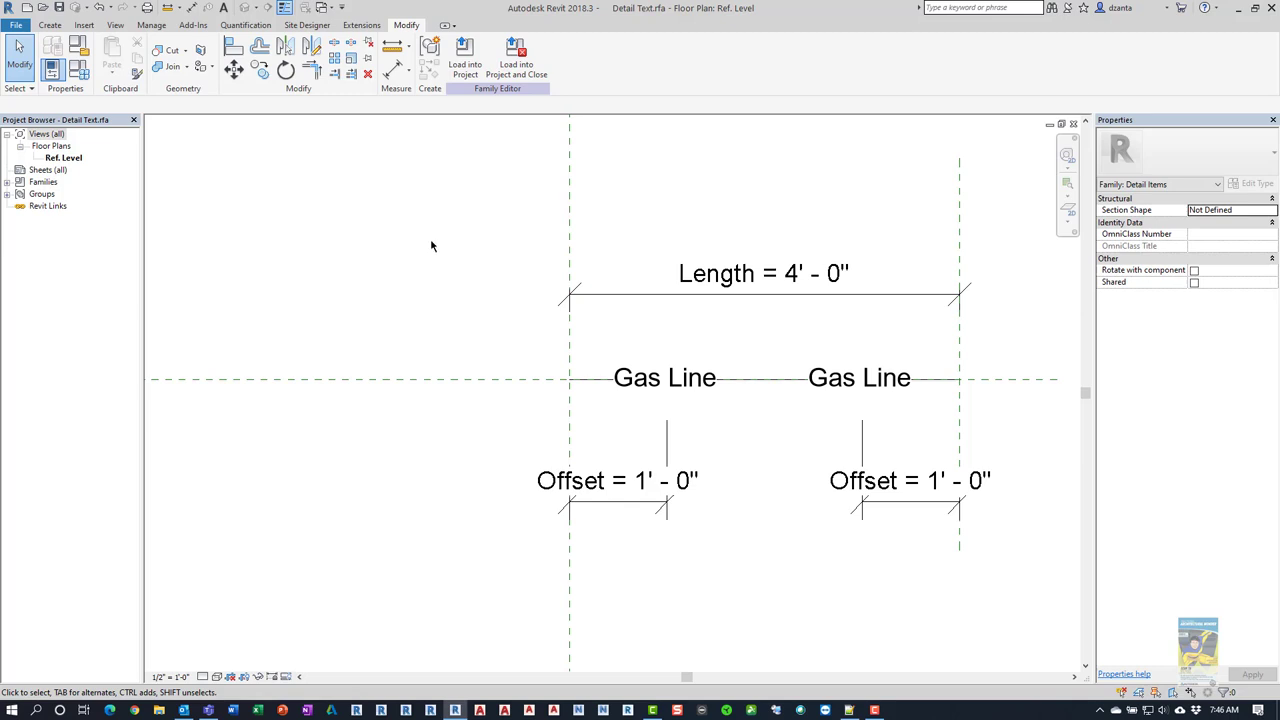
# Review the Detail Text family's type parameters without changing them, and close the family.
pyautogui.moveTo(437, 263); pyautogui.dragTo(315, 282, button='middle')
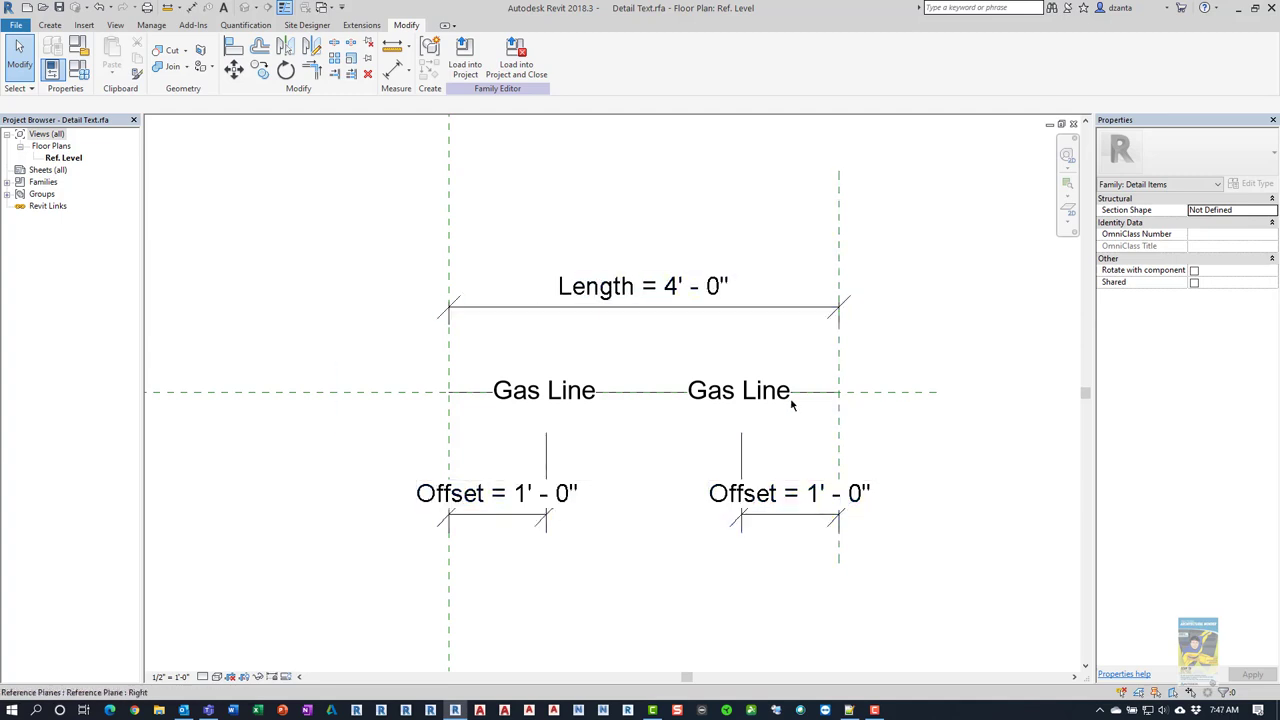
pyautogui.click(80, 70)
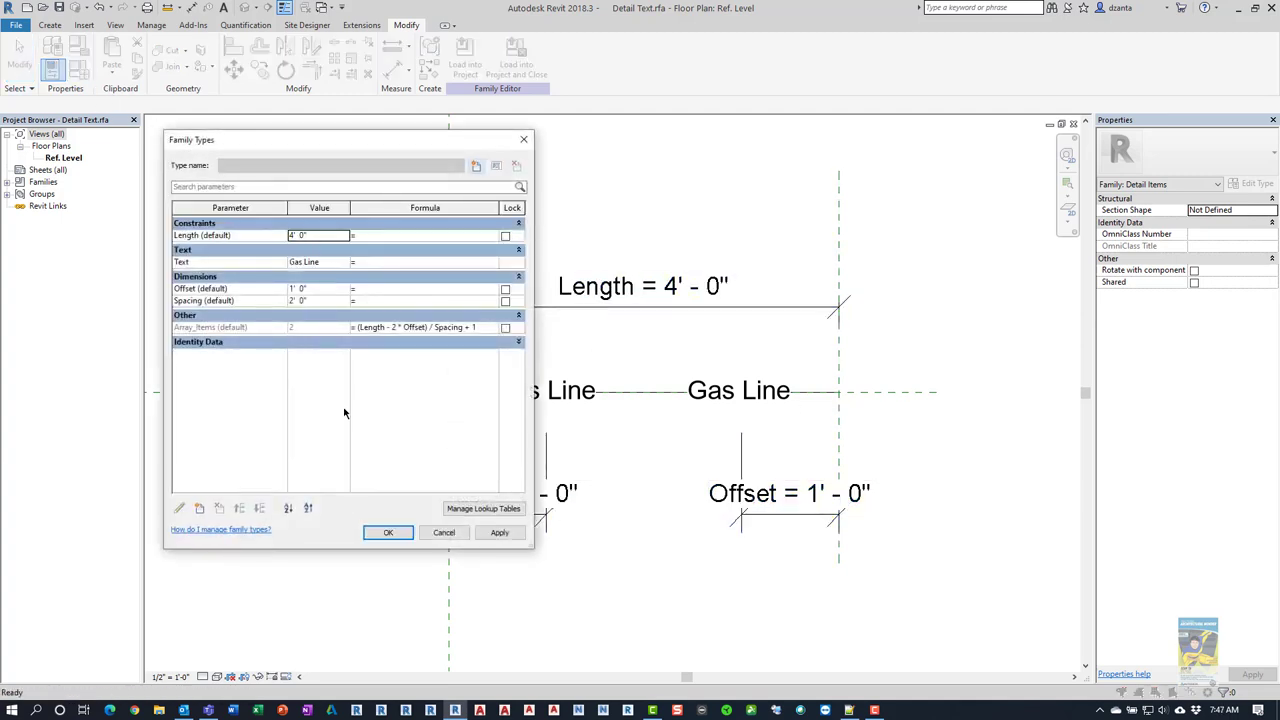
pyautogui.click(444, 533)
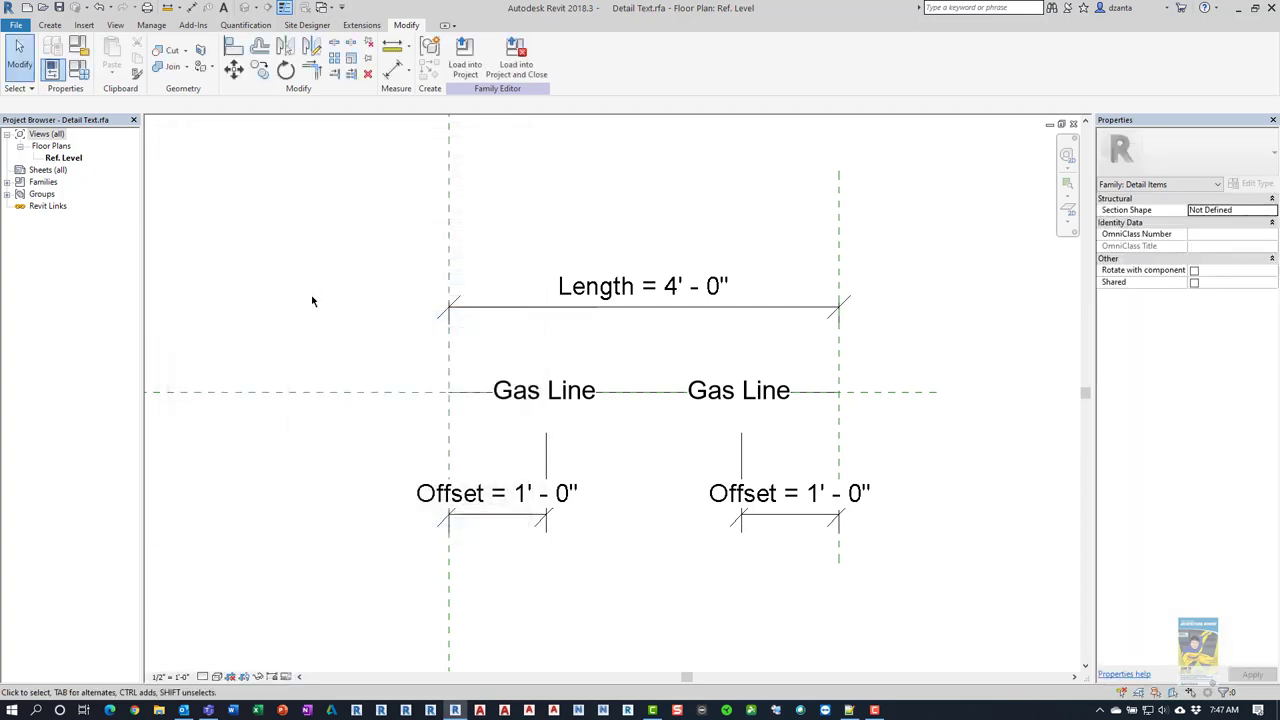
pyautogui.hotkey('ctrl', 'F4')
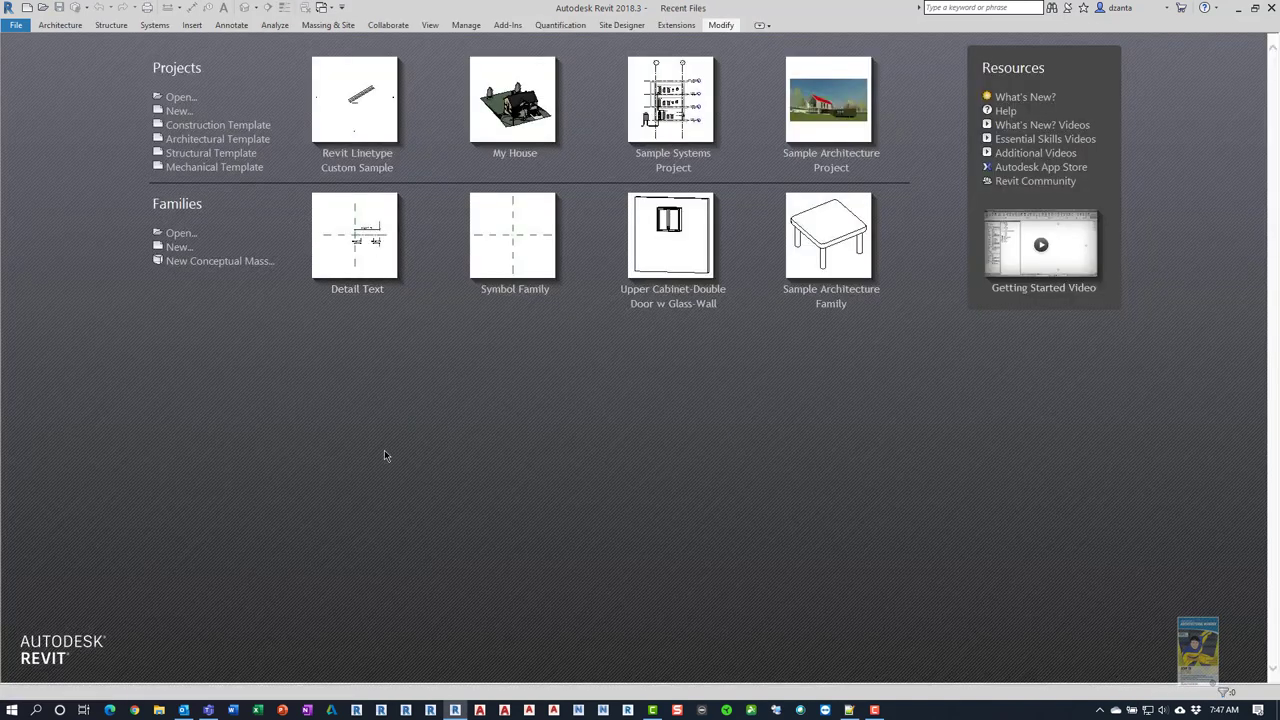
# Create a new family from the Generic Annotation.rft template in the Annotations folder.
pyautogui.click(178, 247)
pyautogui.doubleClick(555, 259)
pyautogui.click(583, 360)
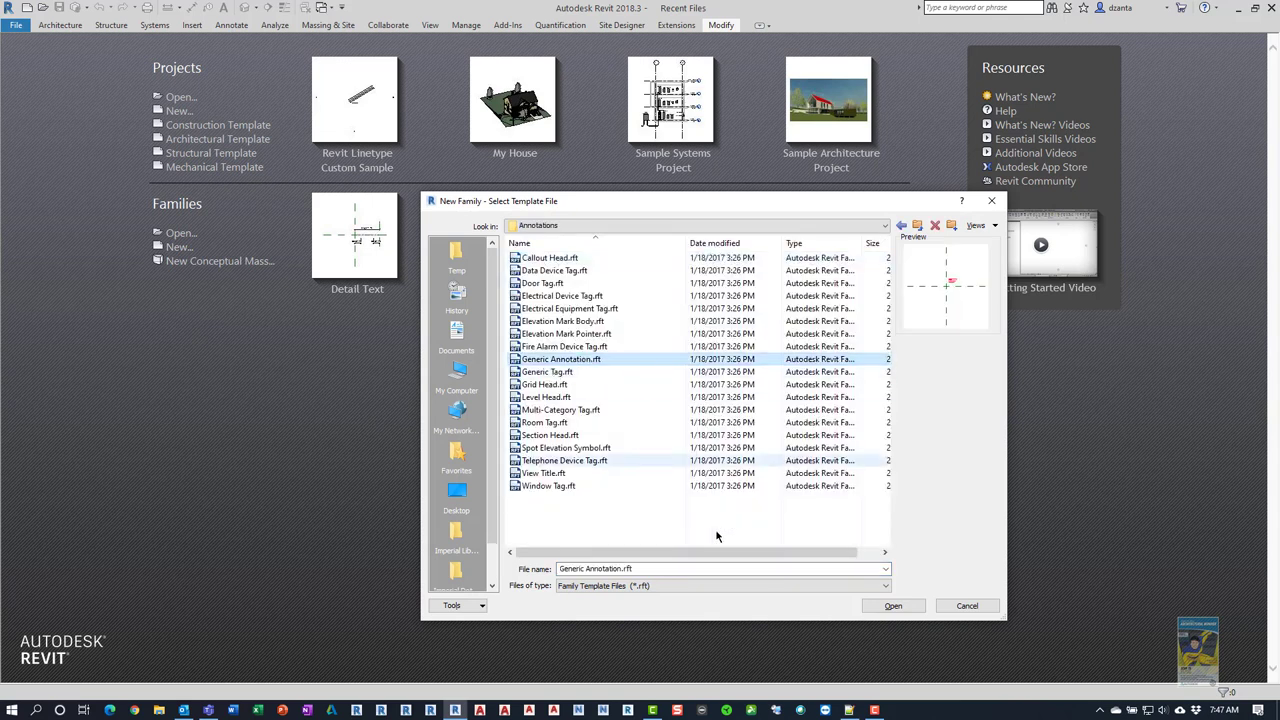
pyautogui.click(890, 607)
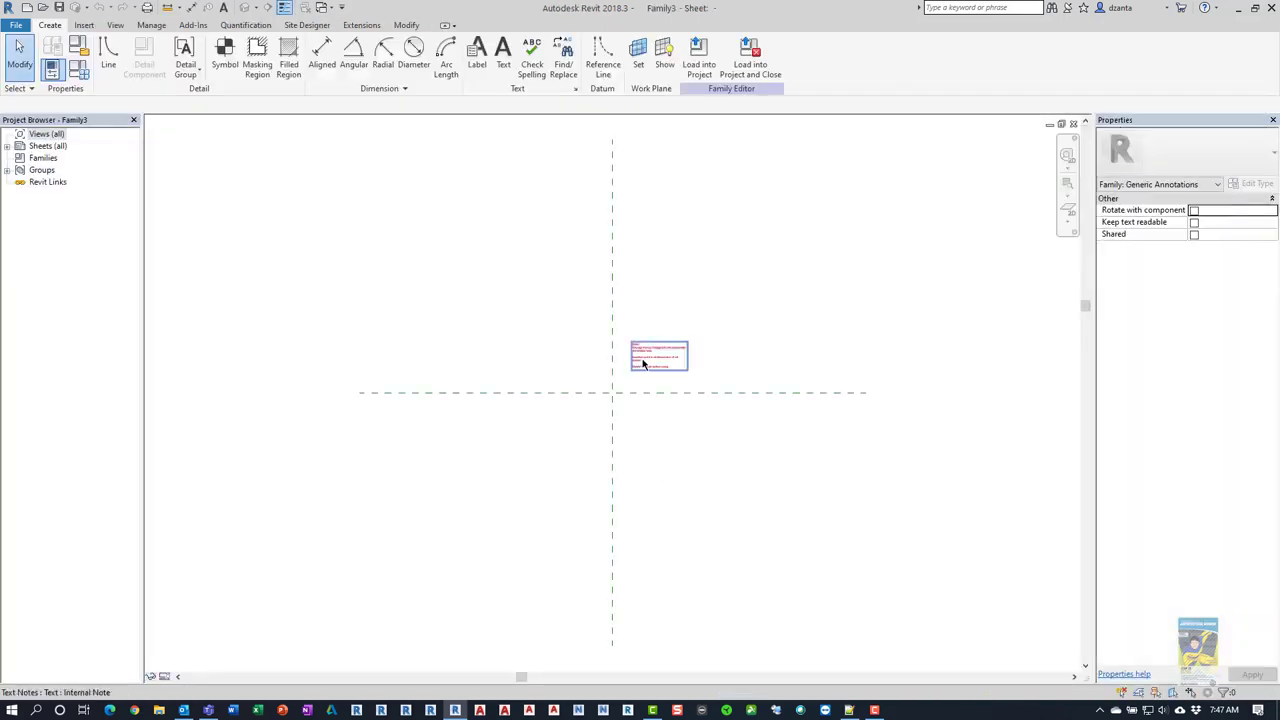
# Delete the template's instruction note near the intersection of the reference planes.
pyautogui.scroll(3, 662, 372)
pyautogui.click(627, 365)
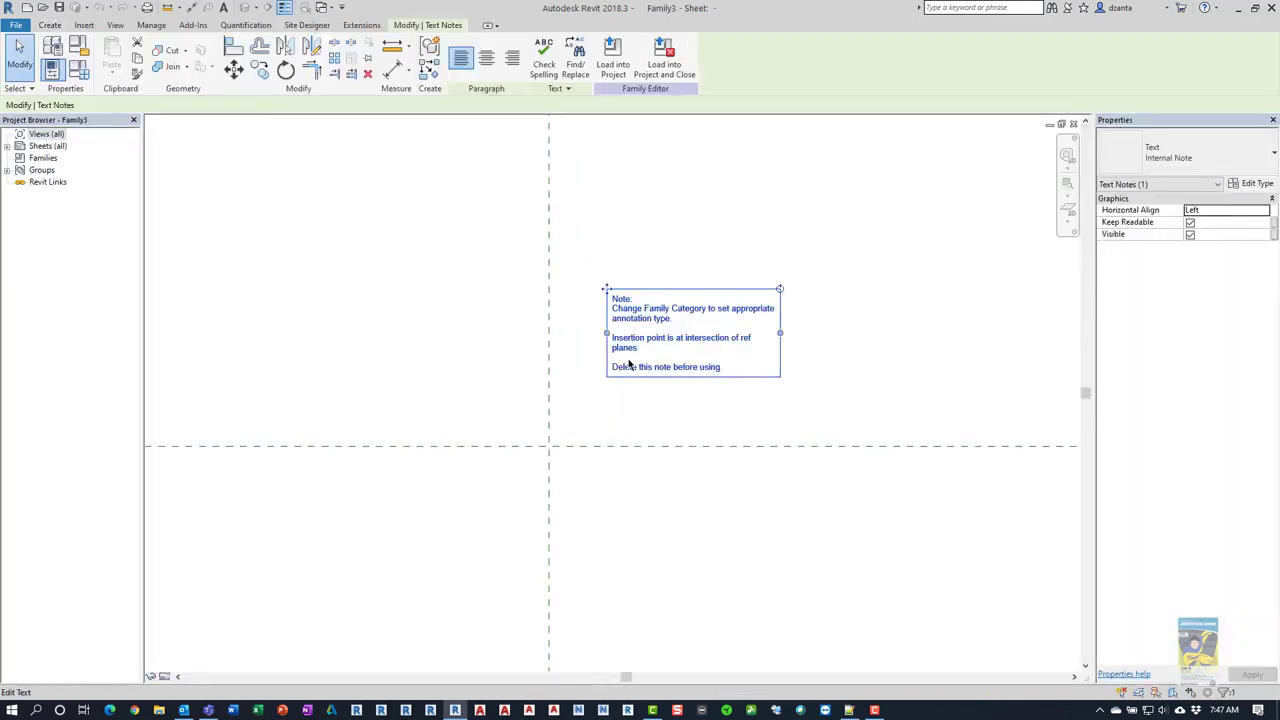
pyautogui.press('Delete')
pyautogui.scroll(2, 590, 435)
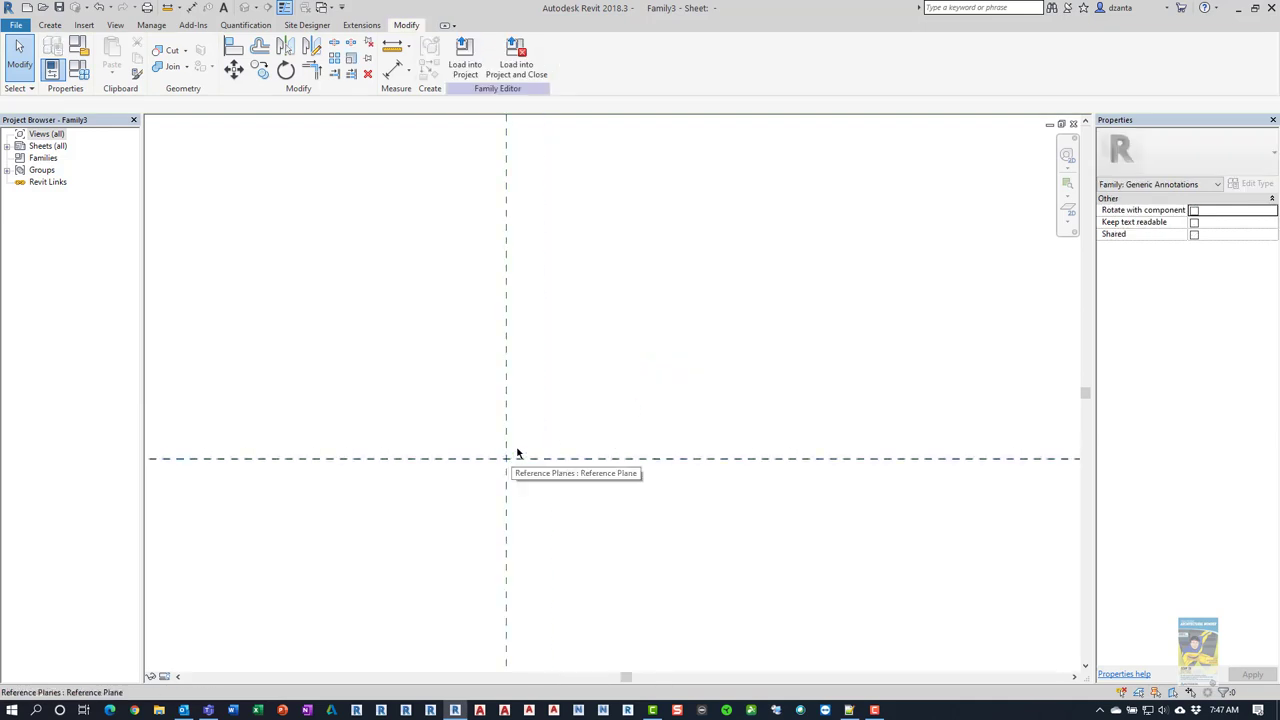
pyautogui.moveTo(517, 431); pyautogui.dragTo(475, 306, button='middle')
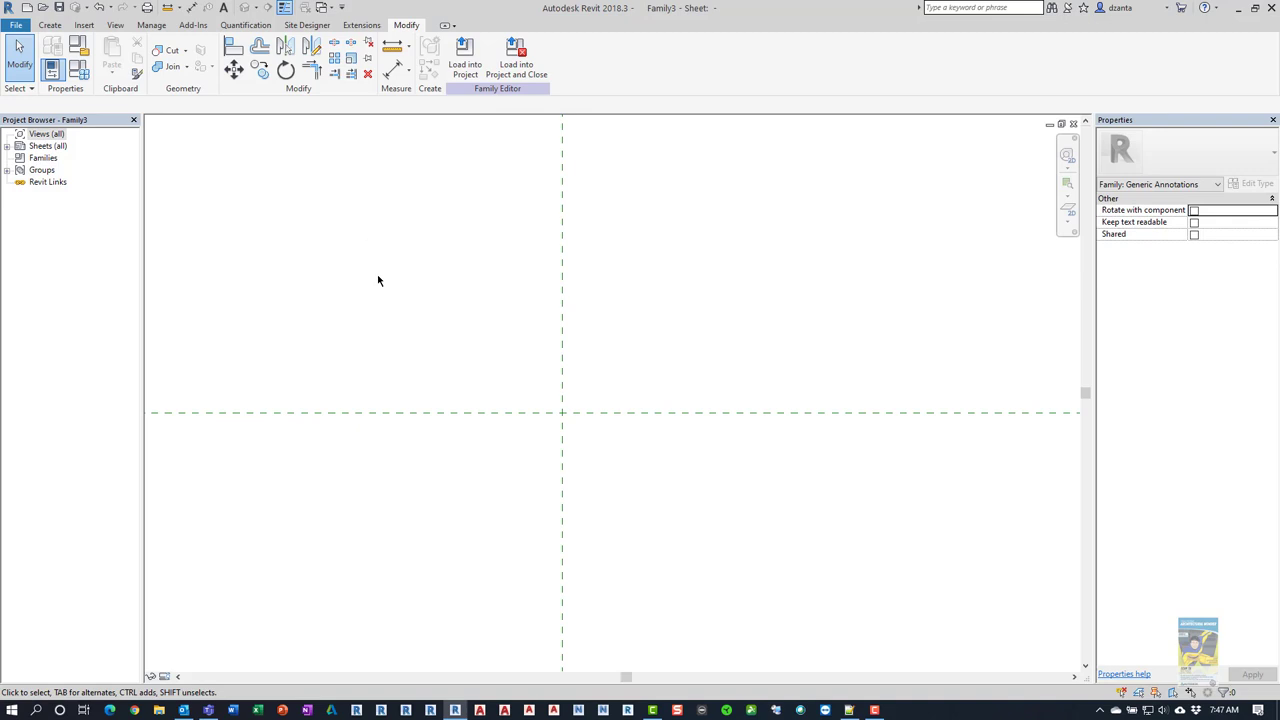
# Add a family type parameter named Symbol with the parameter type Text, grouped under Text.
pyautogui.click(80, 72)
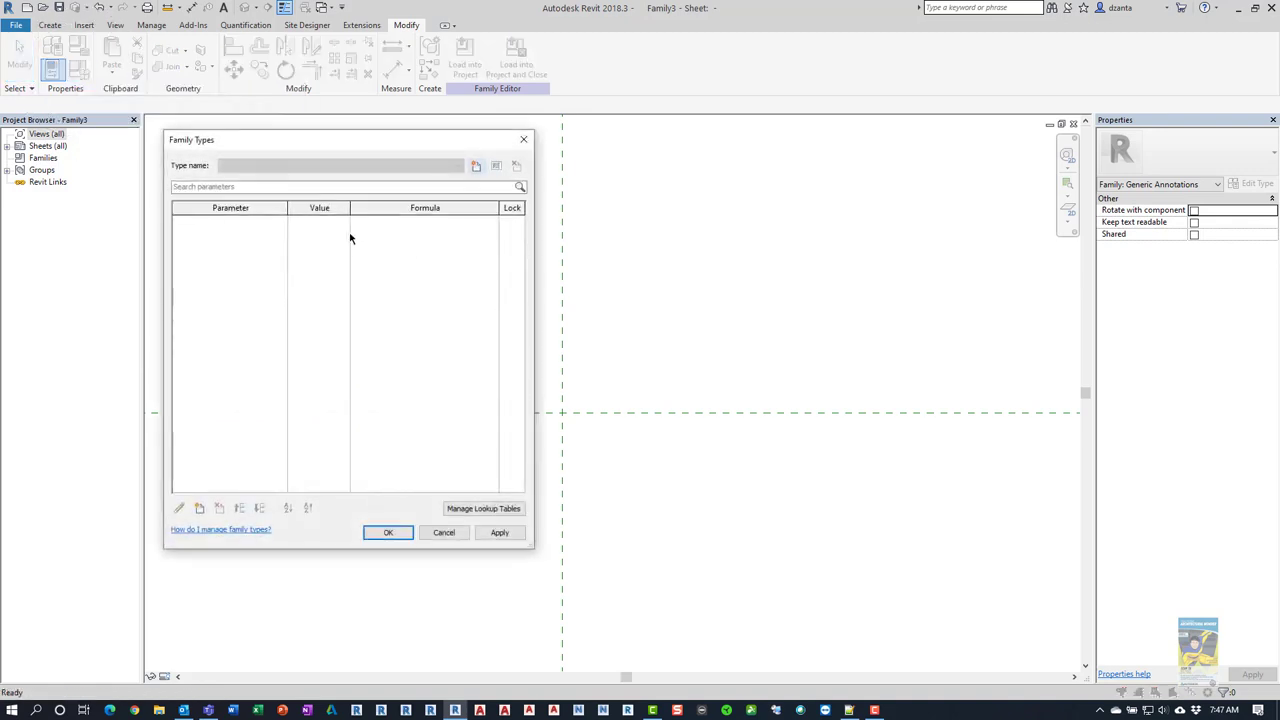
pyautogui.click(200, 509)
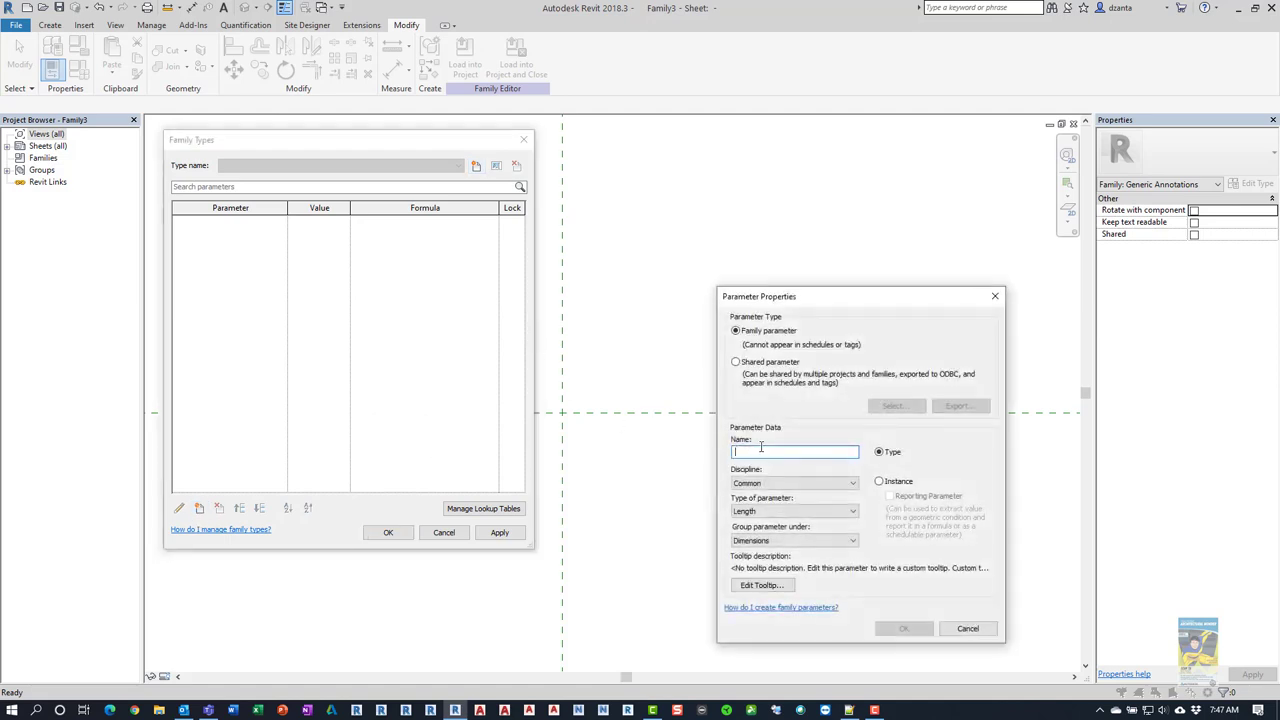
pyautogui.write('Symbol')
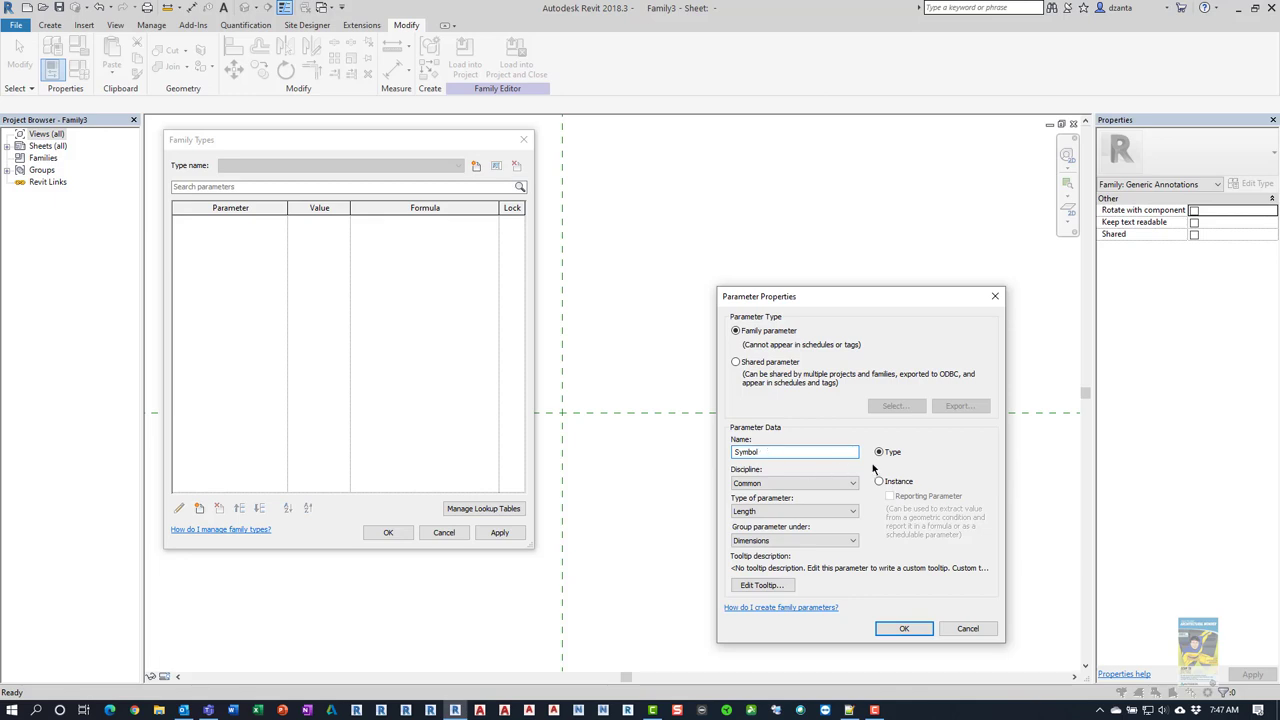
pyautogui.click(820, 511)
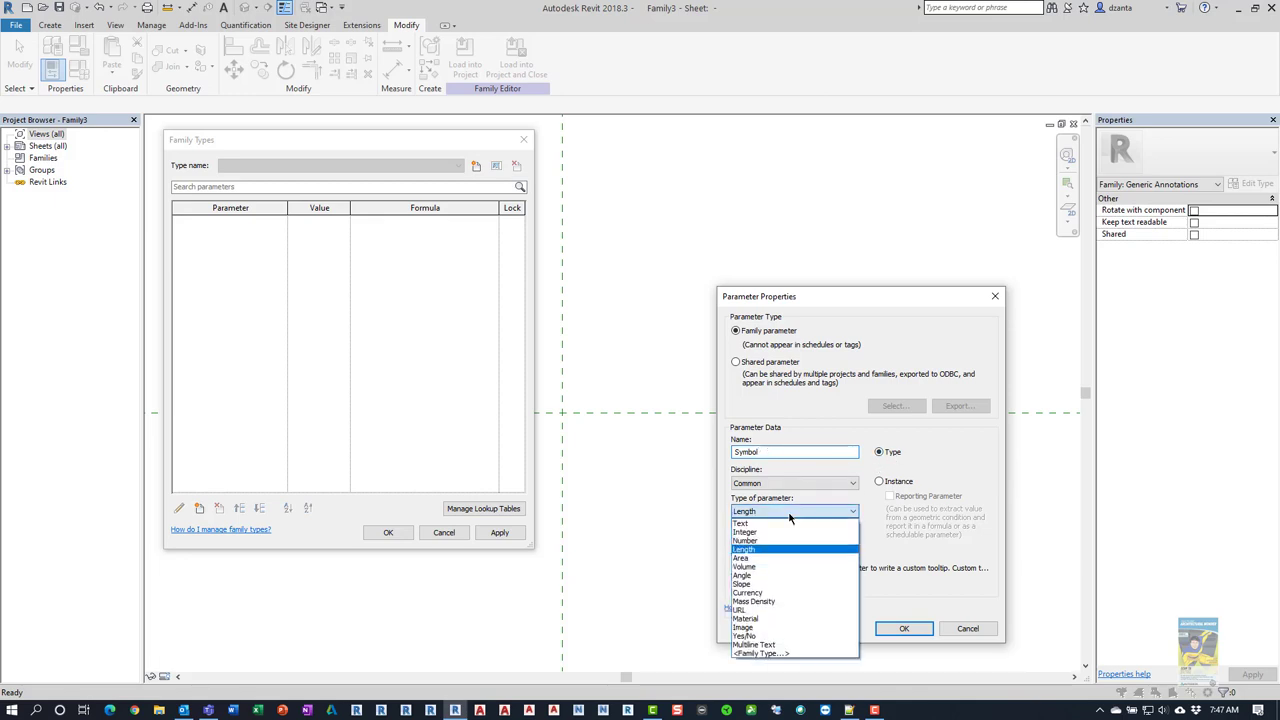
pyautogui.click(771, 528)
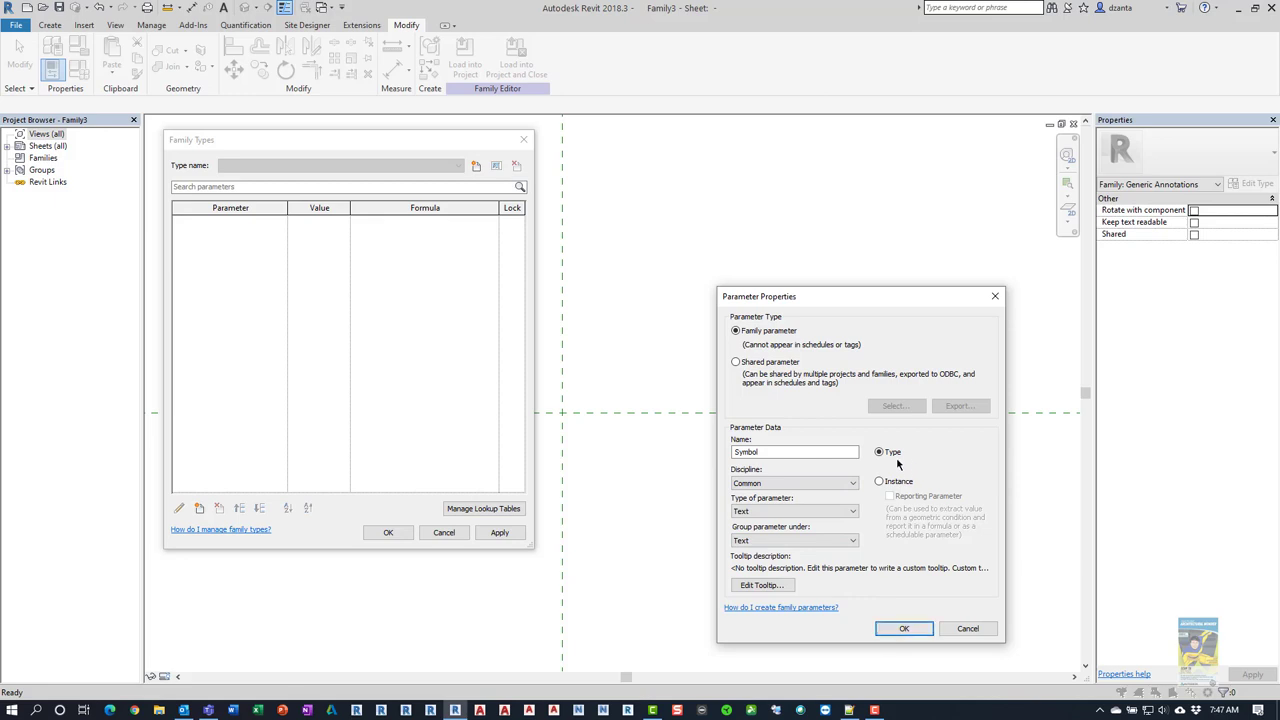
pyautogui.click(900, 628)
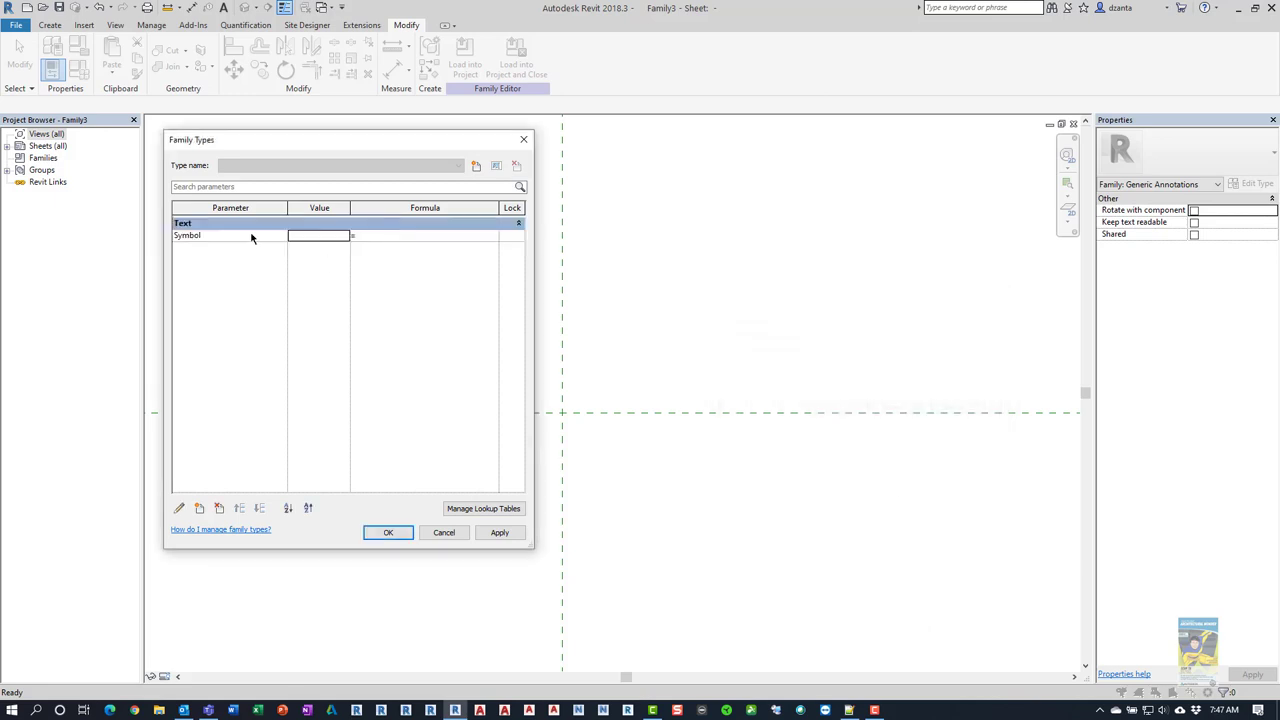
pyautogui.click(388, 532)
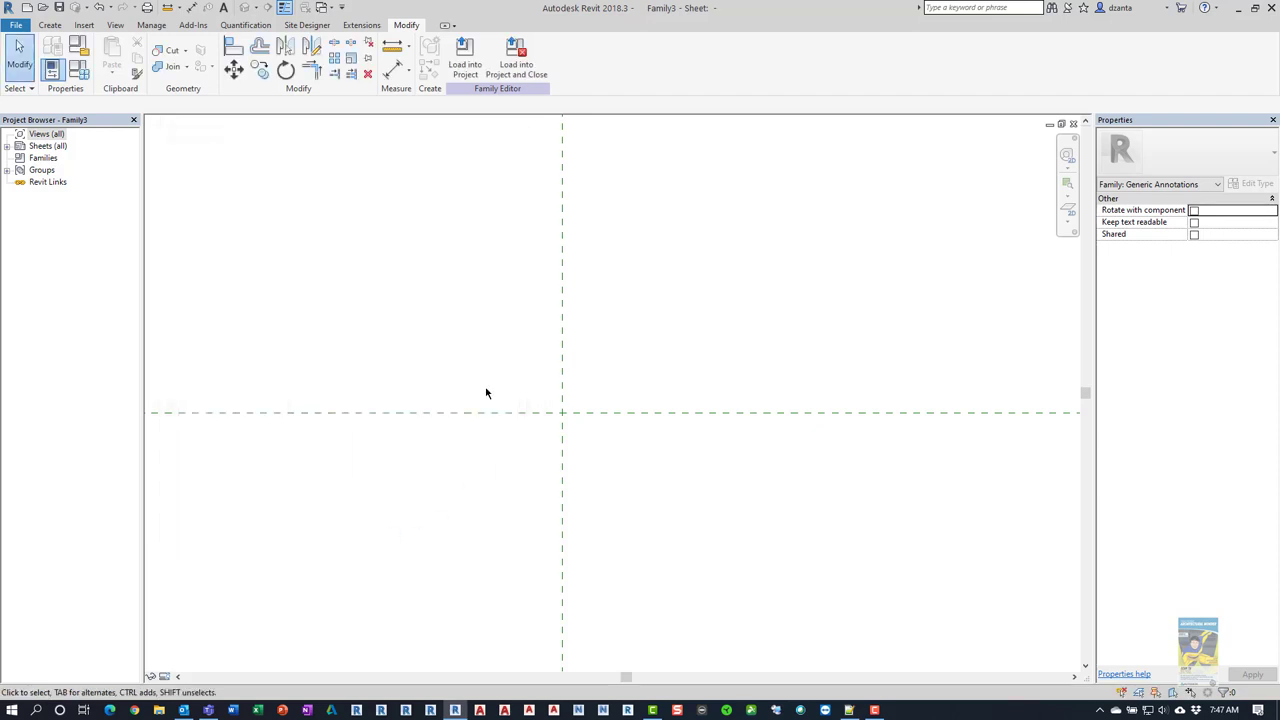
# Place a centred label at the reference plane intersection using the Symbol parameter with the sample value Gas.
pyautogui.click(49, 25)
pyautogui.click(476, 62)
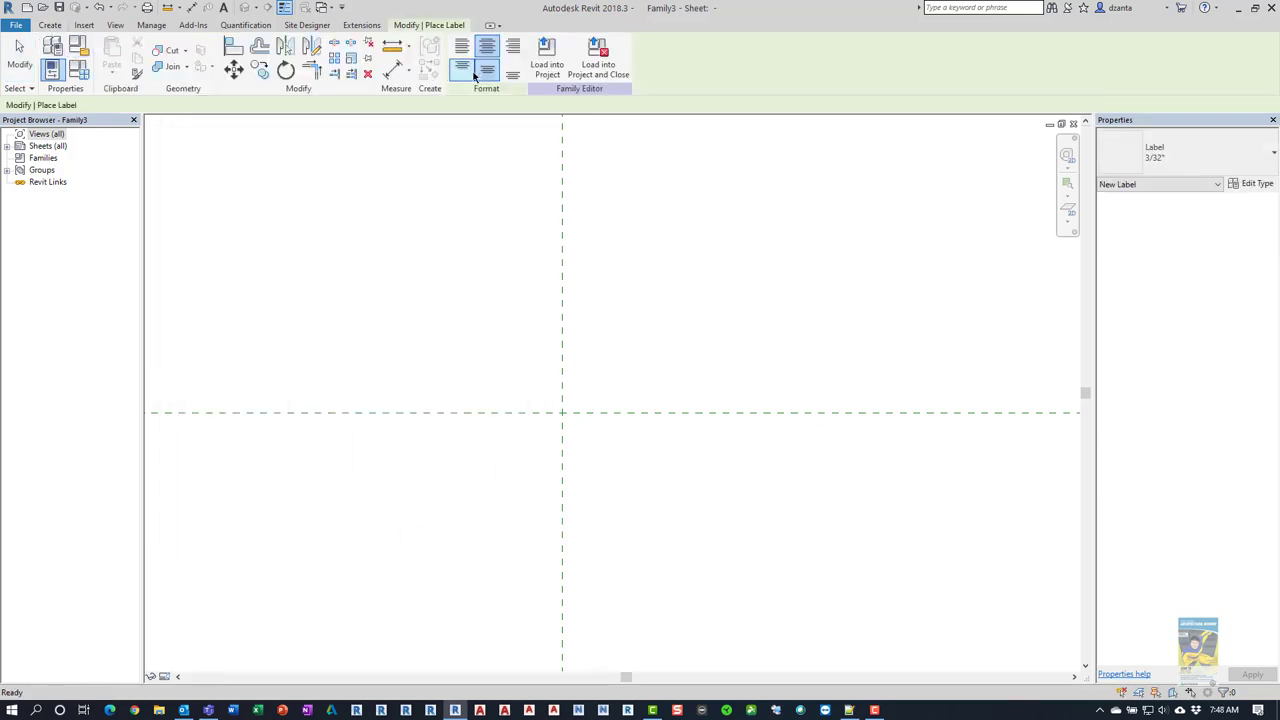
pyautogui.click(560, 413)
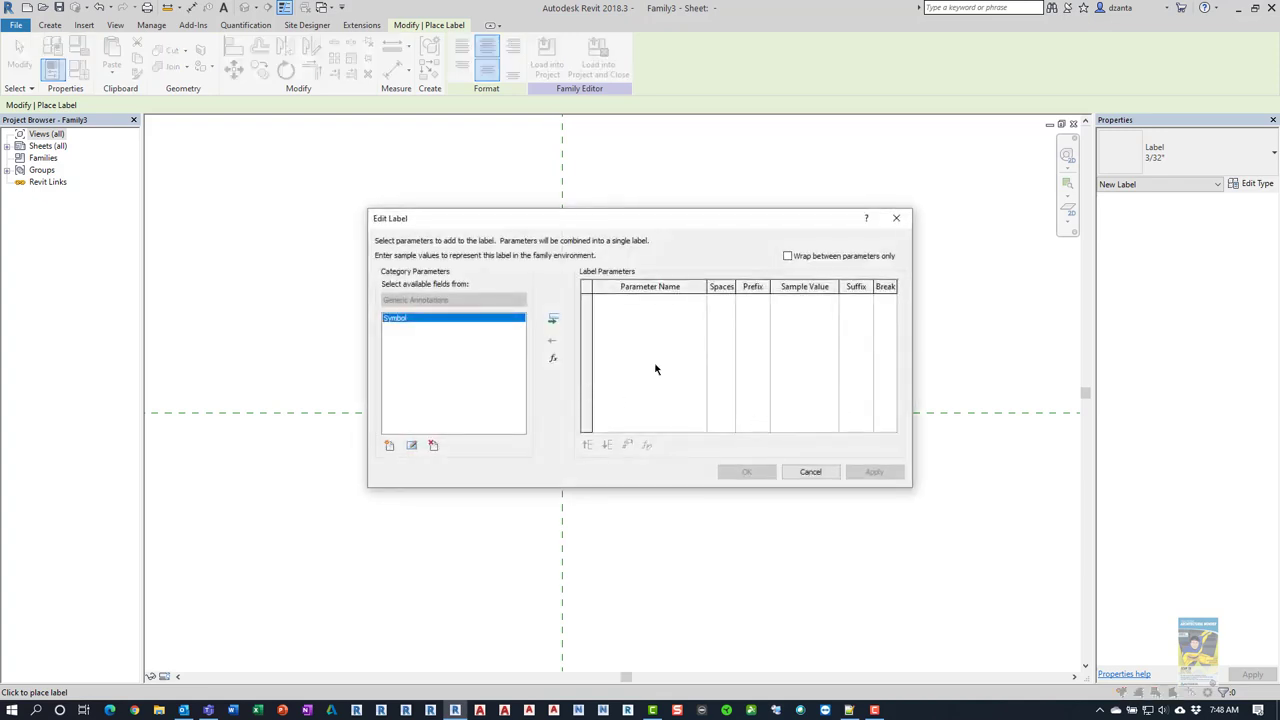
pyautogui.click(553, 319)
pyautogui.click(806, 303)
pyautogui.moveTo(798, 303); pyautogui.dragTo(760, 303)
pyautogui.write('Gas')
pyautogui.click(747, 472)
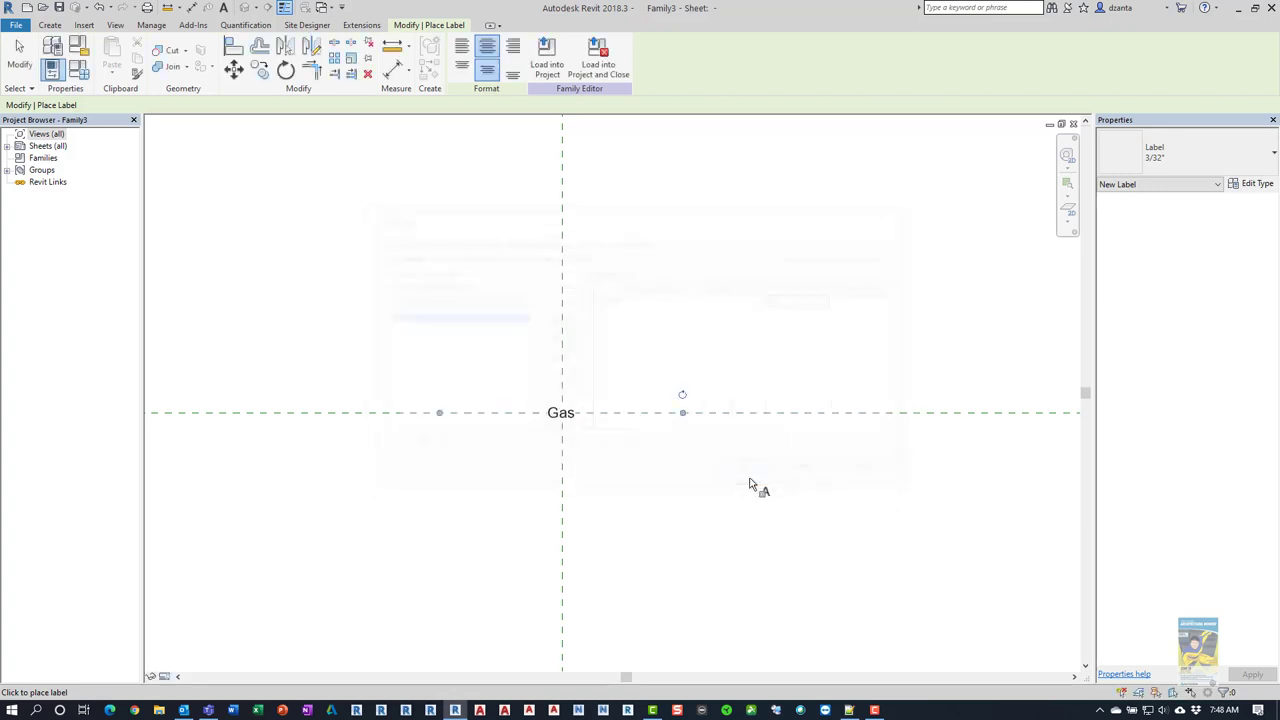
pyautogui.click(24, 62)
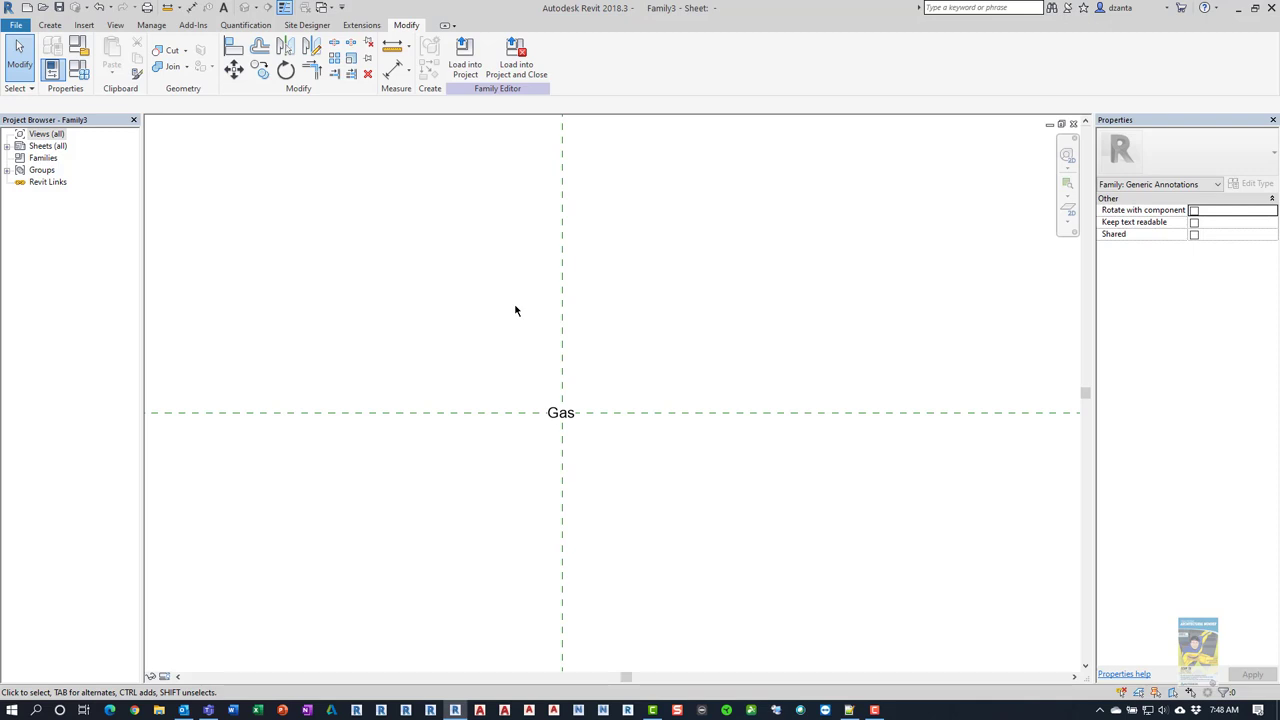
# Save the annotation family in the Temp folder as Symbol Family 2.
pyautogui.click(16, 26)
pyautogui.moveTo(44, 182)
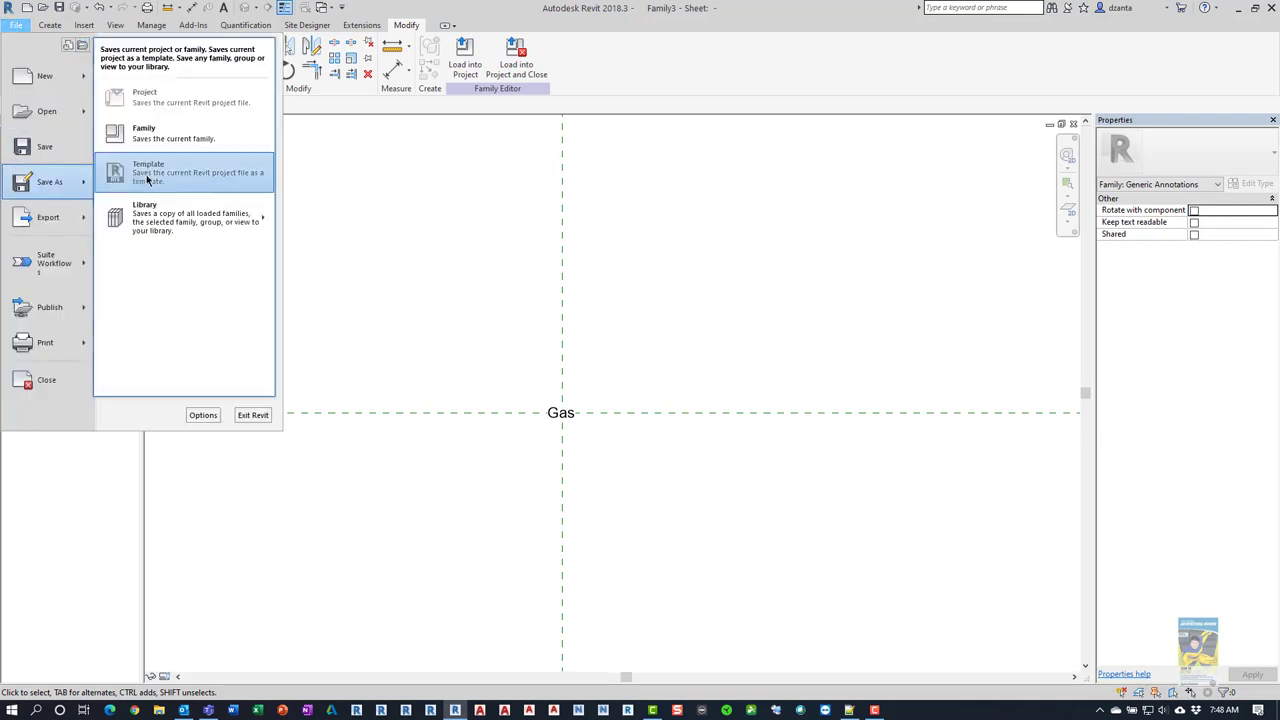
pyautogui.click(155, 133)
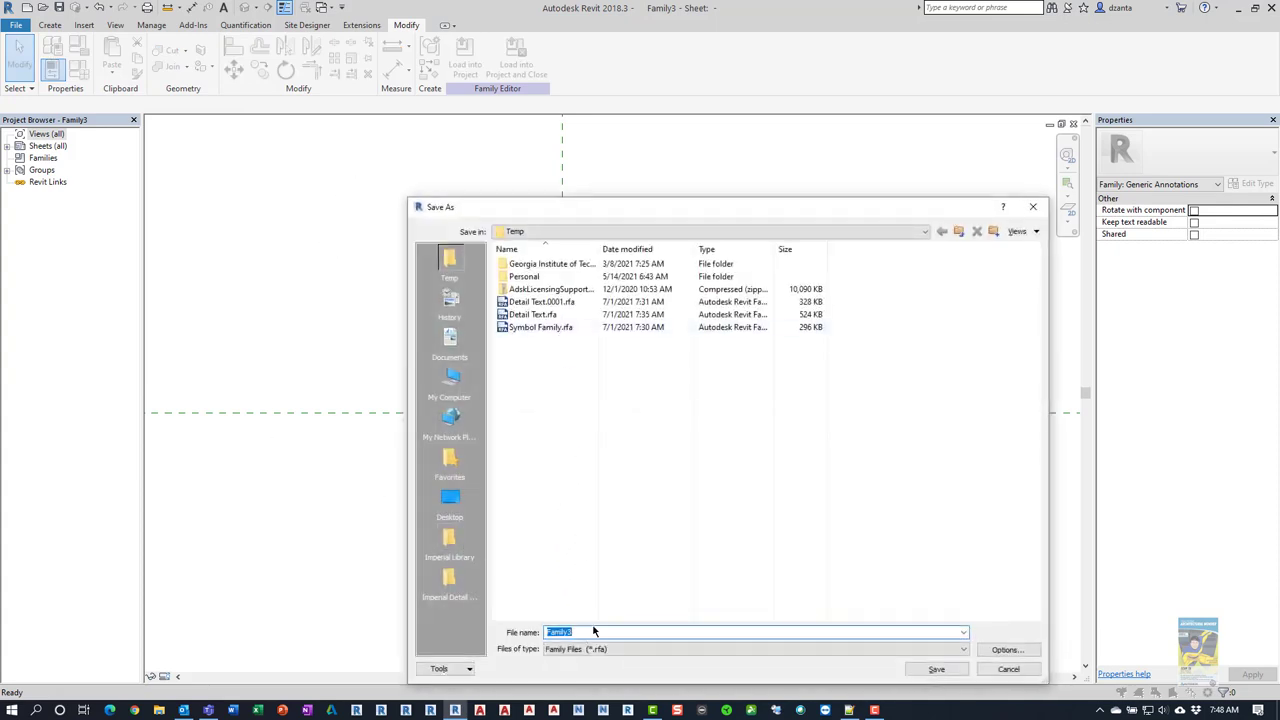
pyautogui.write('S')
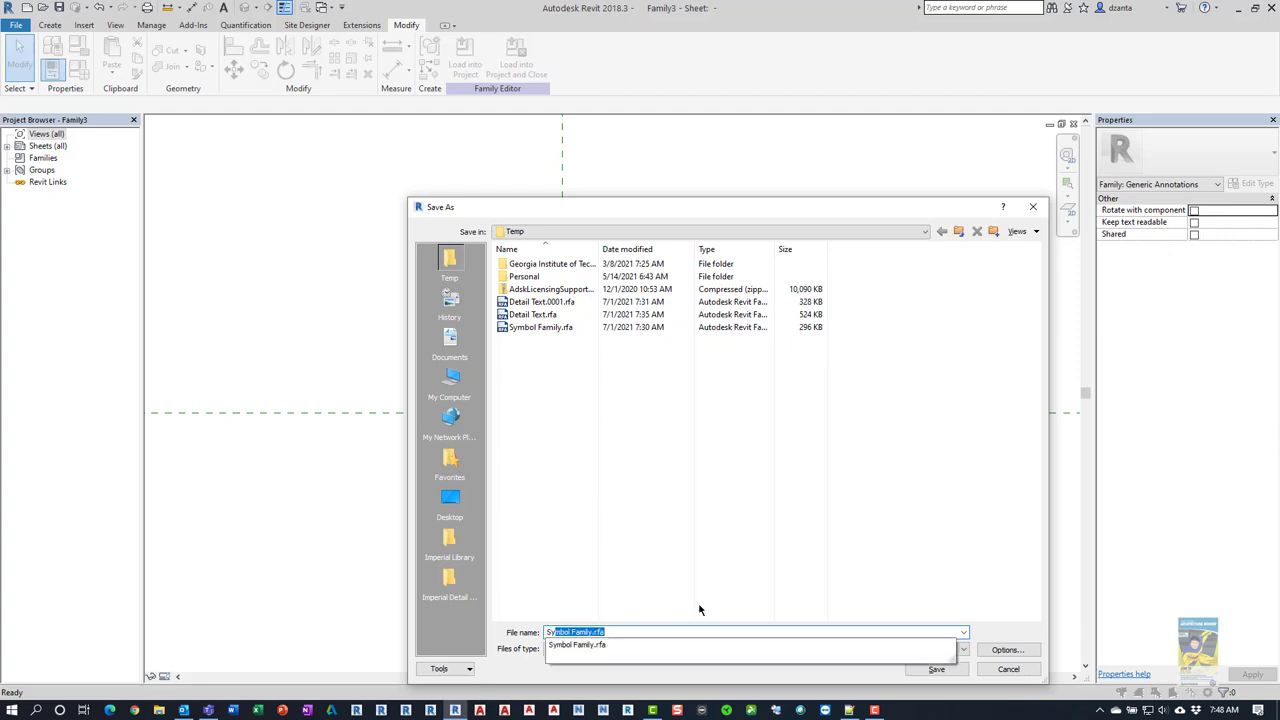
pyautogui.write('ymbol Family 2')
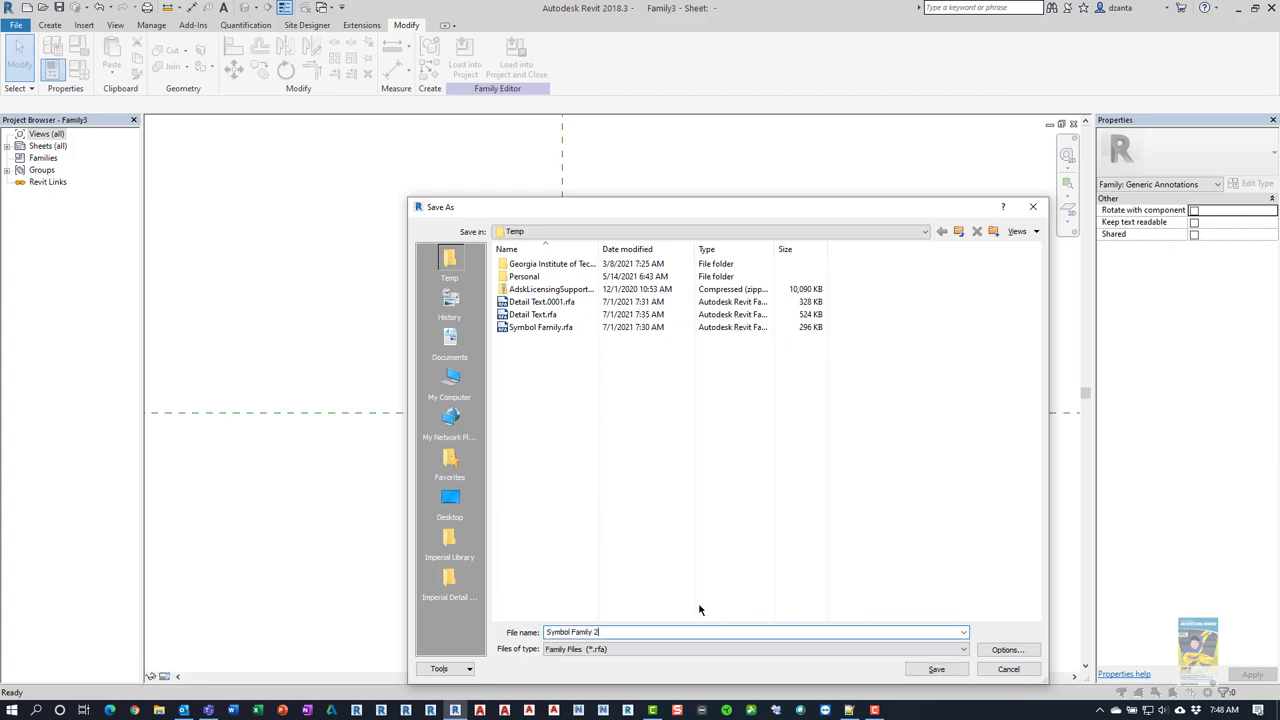
pyautogui.press('Return')
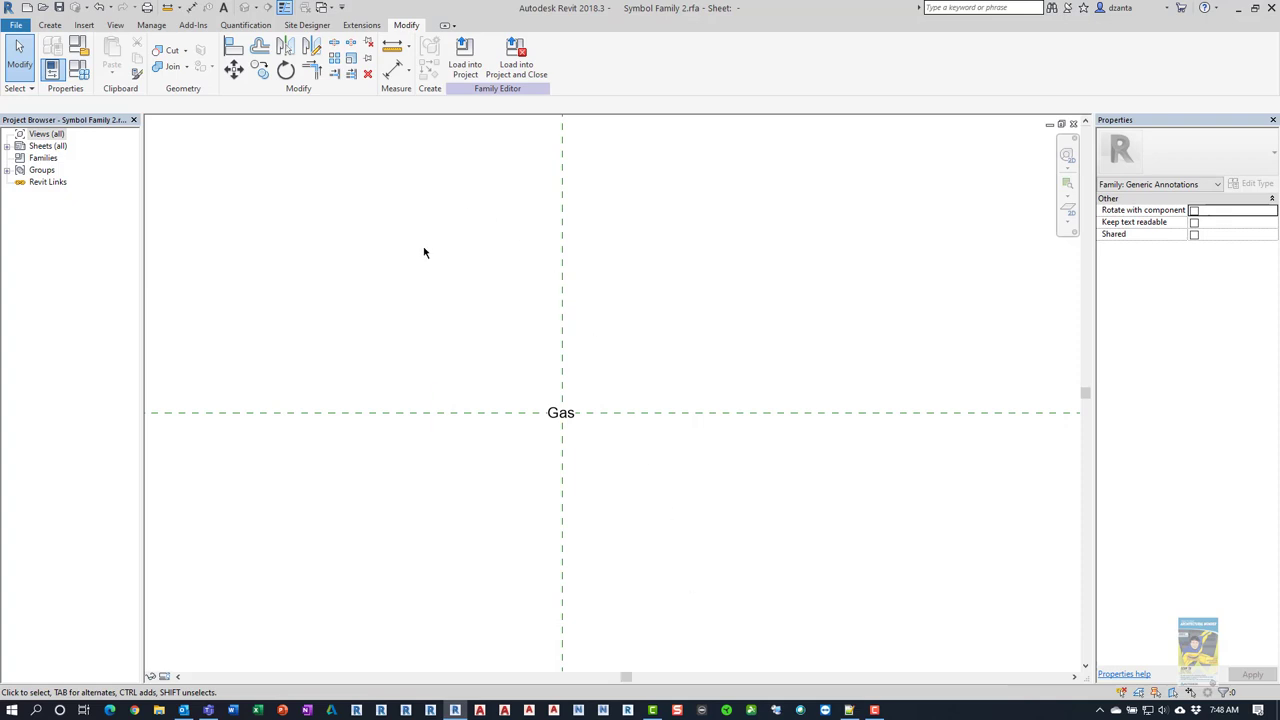
# Create a new family from the Detail Item line based.rft template.
pyautogui.click(14, 26)
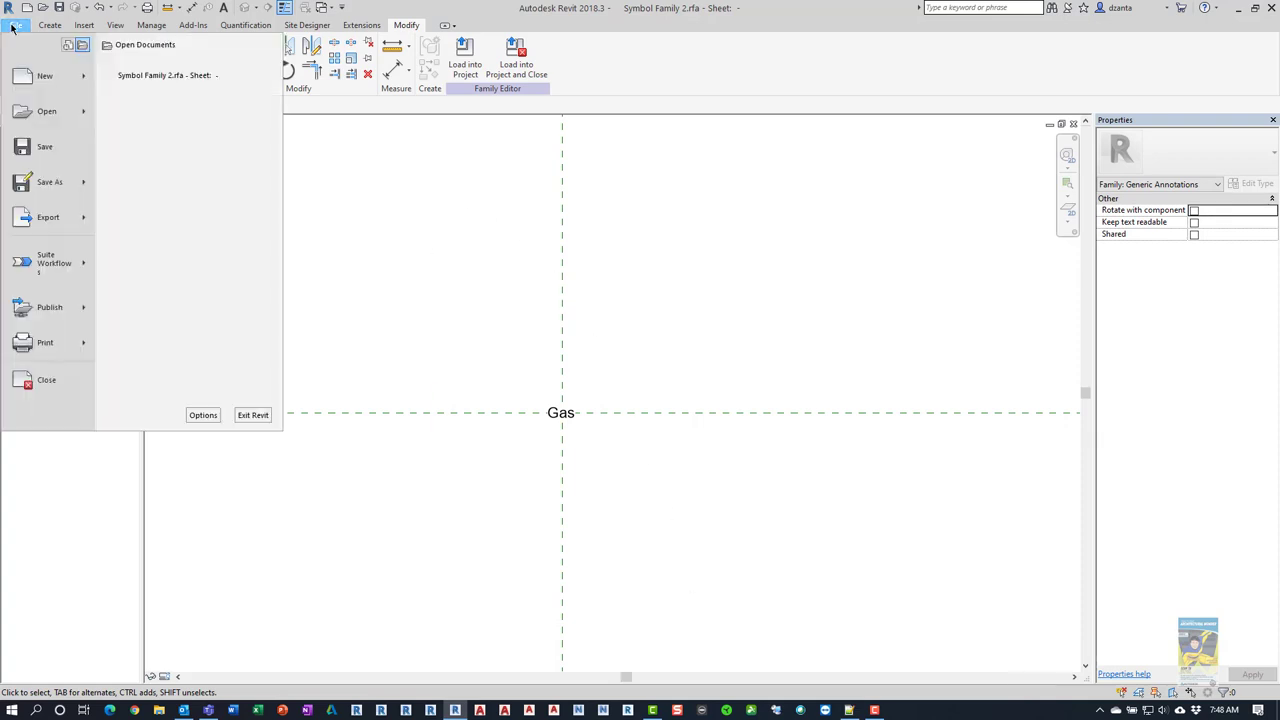
pyautogui.moveTo(40, 76)
pyautogui.click(120, 116)
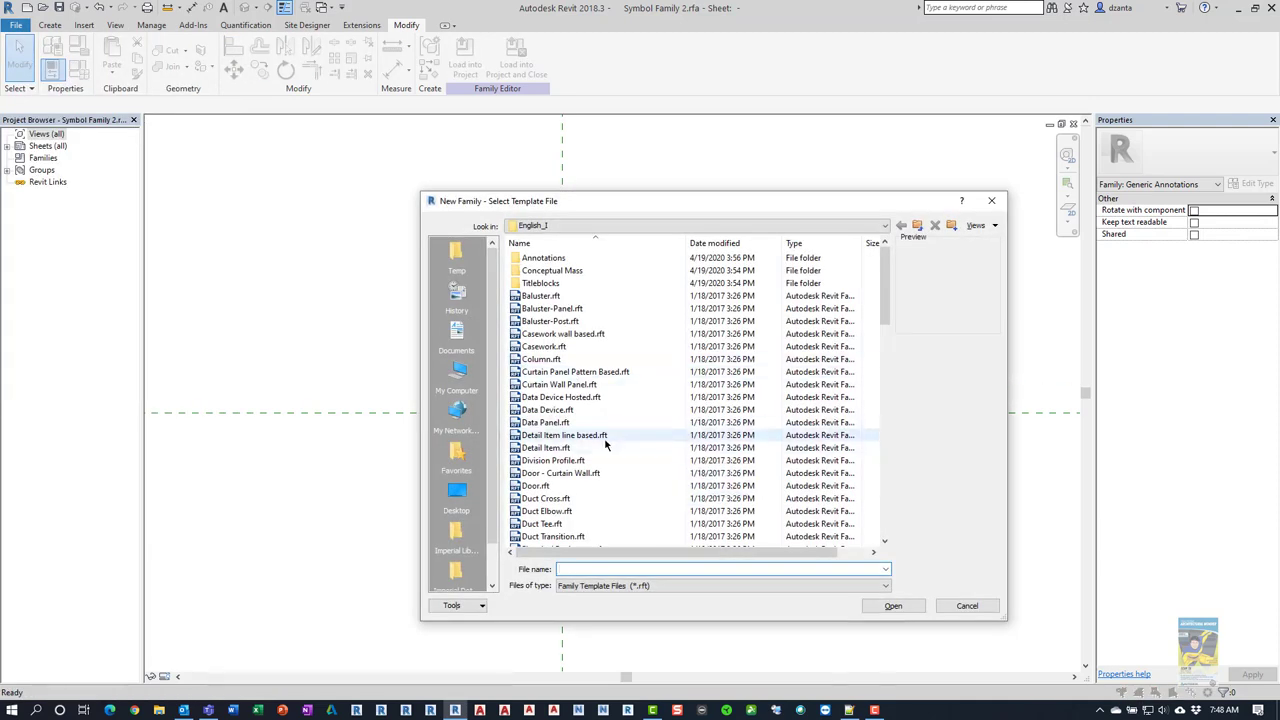
pyautogui.click(604, 438)
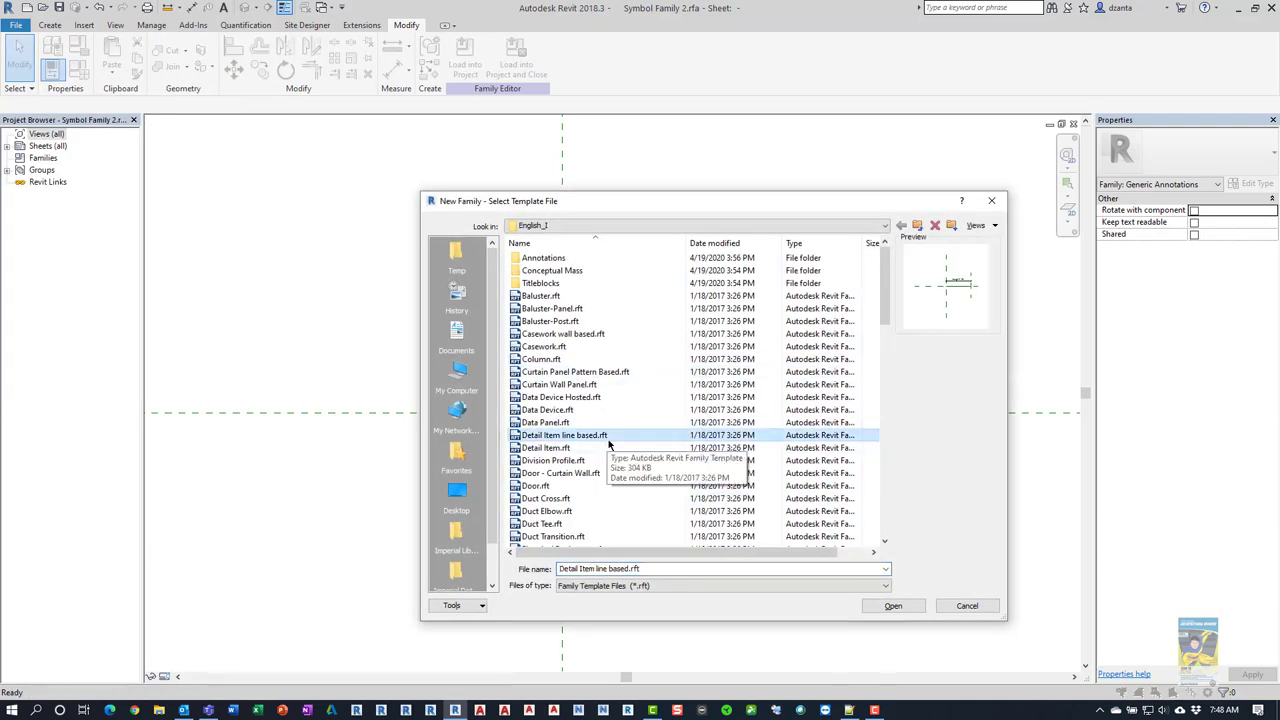
pyautogui.click(893, 606)
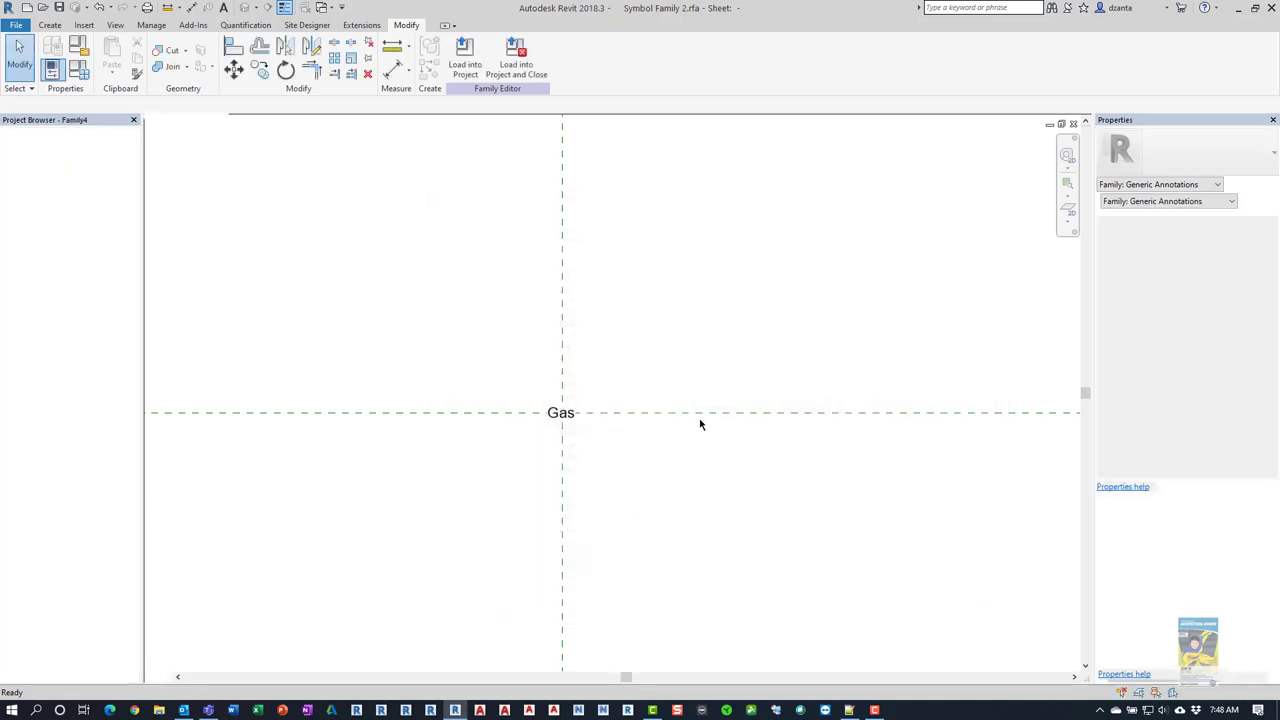
pyautogui.scroll(1, 766, 386)
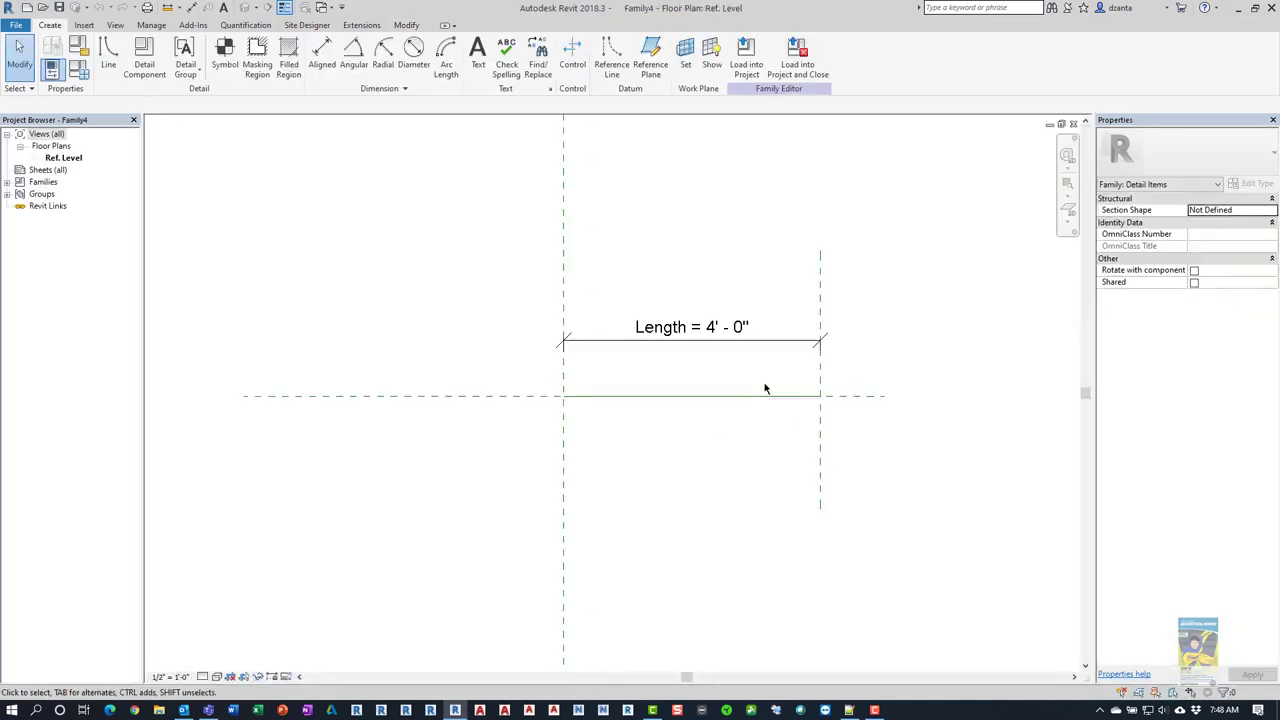
pyautogui.moveTo(774, 392); pyautogui.dragTo(701, 427, button='middle')
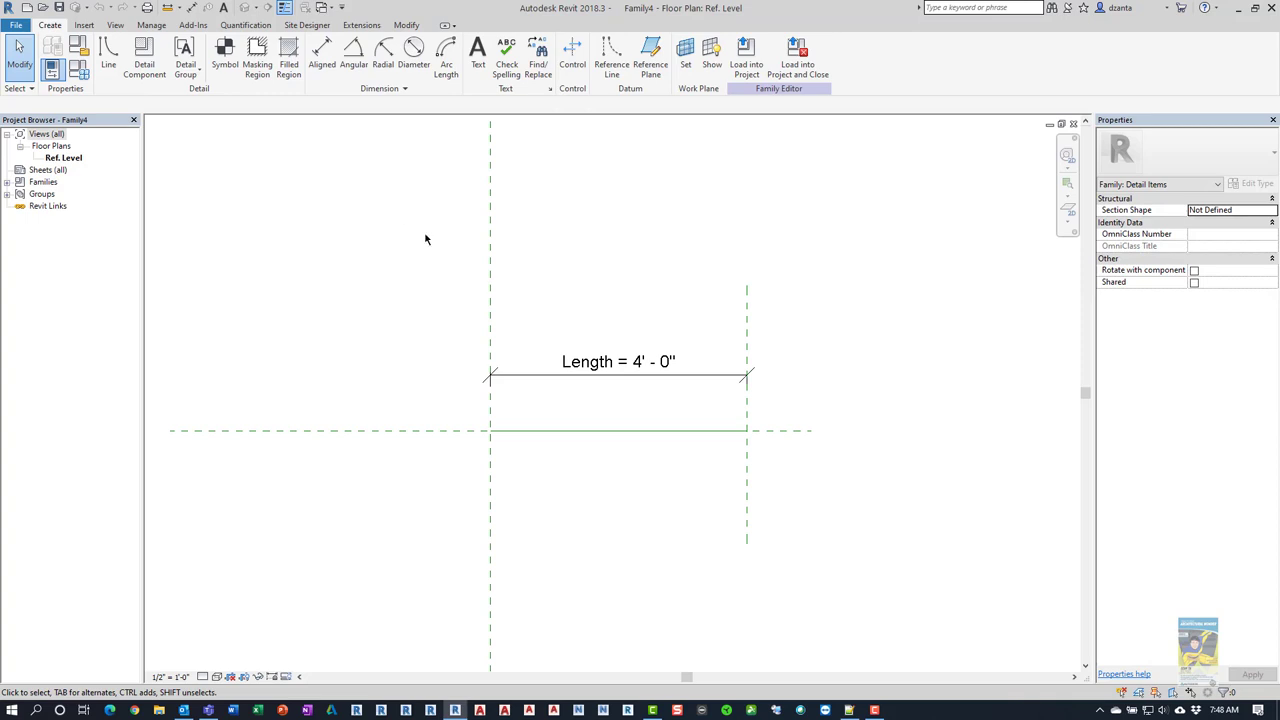
# Load Symbol Family 2 into the line-based detail family and place one instance on the reference line near the left reference plane.
pyautogui.hotkey('ctrl', 'Tab')
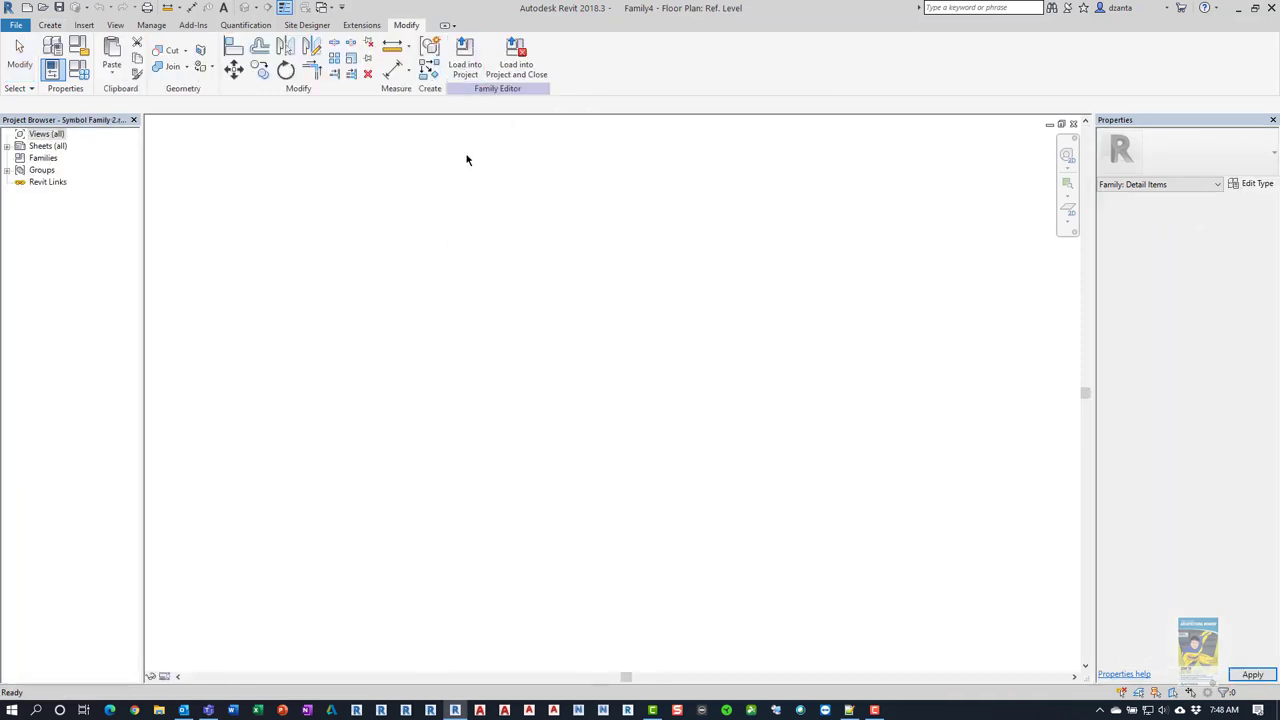
pyautogui.press('z')
pyautogui.press('f')
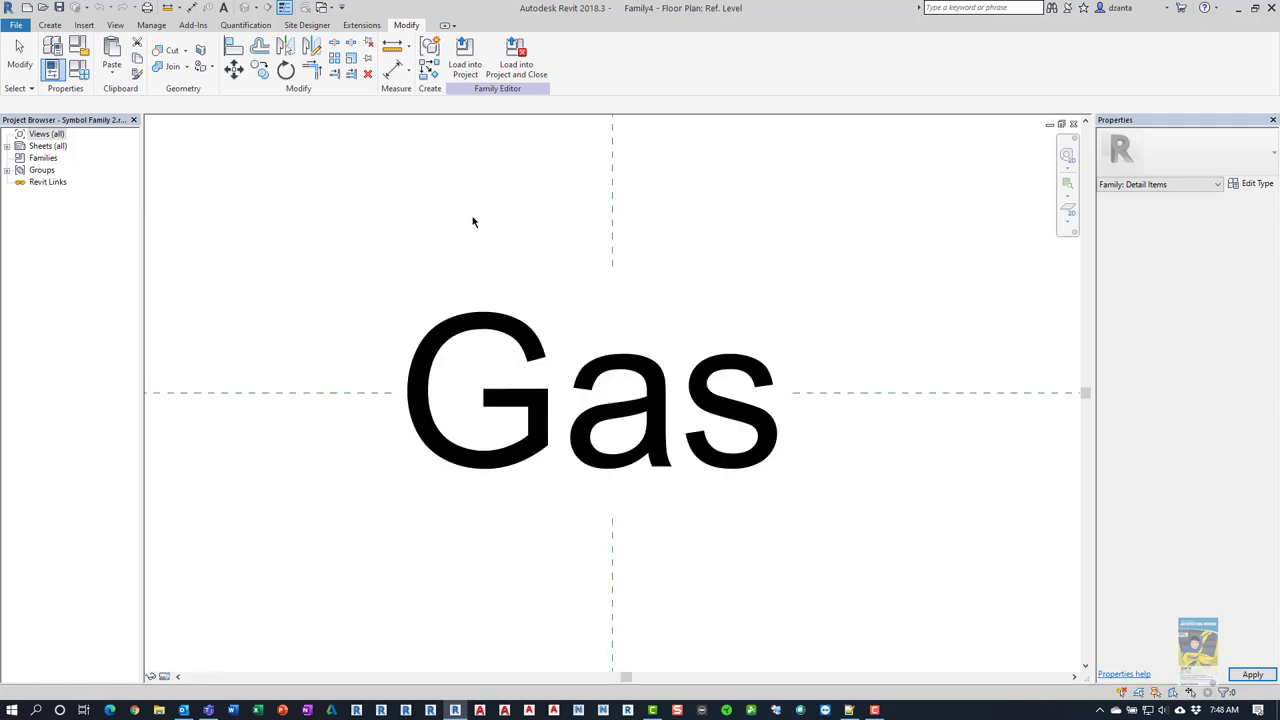
pyautogui.click(466, 64)
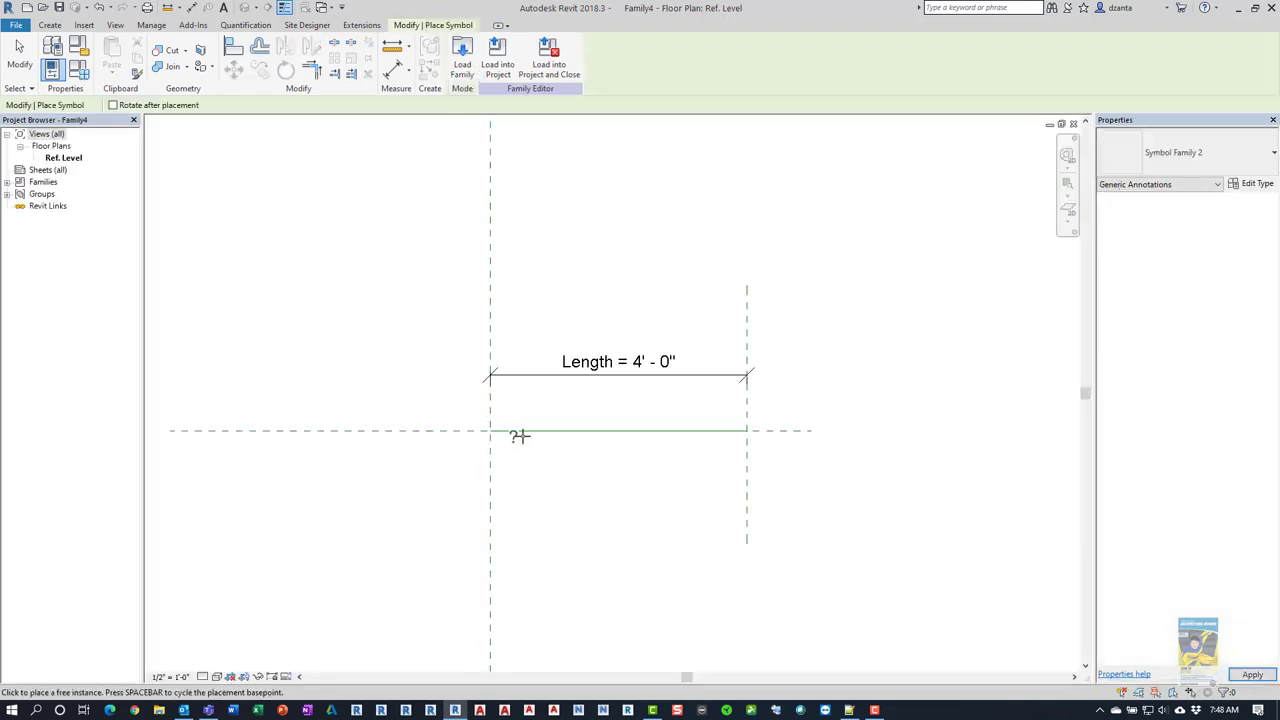
pyautogui.click(546, 432)
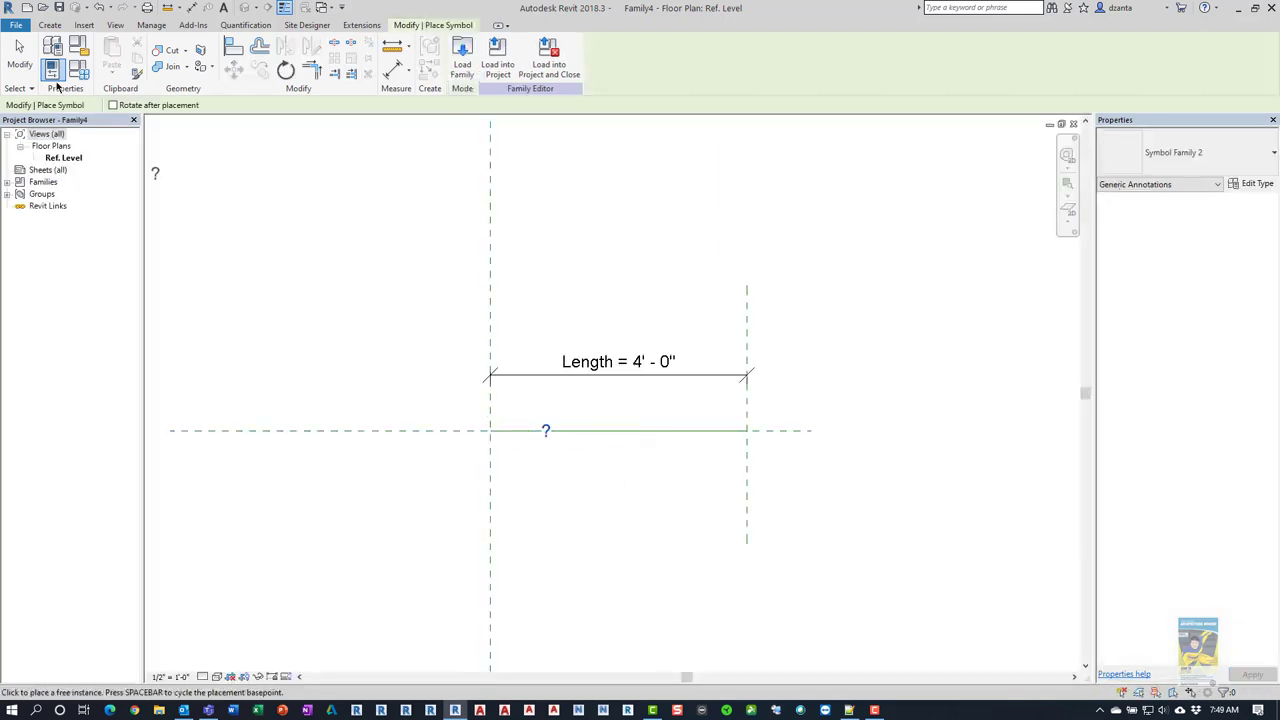
pyautogui.click(27, 66)
# Examine the type properties of the placed symbol, including its Symbol text parameter.
pyautogui.scroll(1, 469, 432)
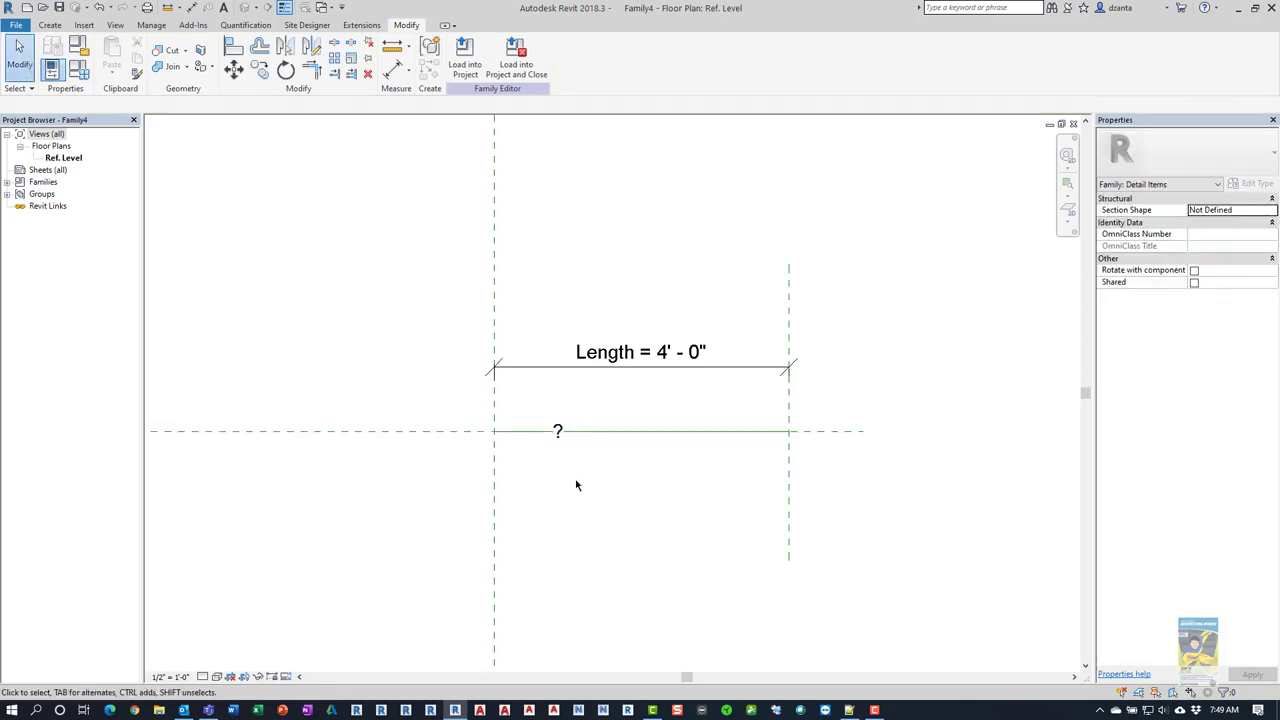
pyautogui.click(557, 431)
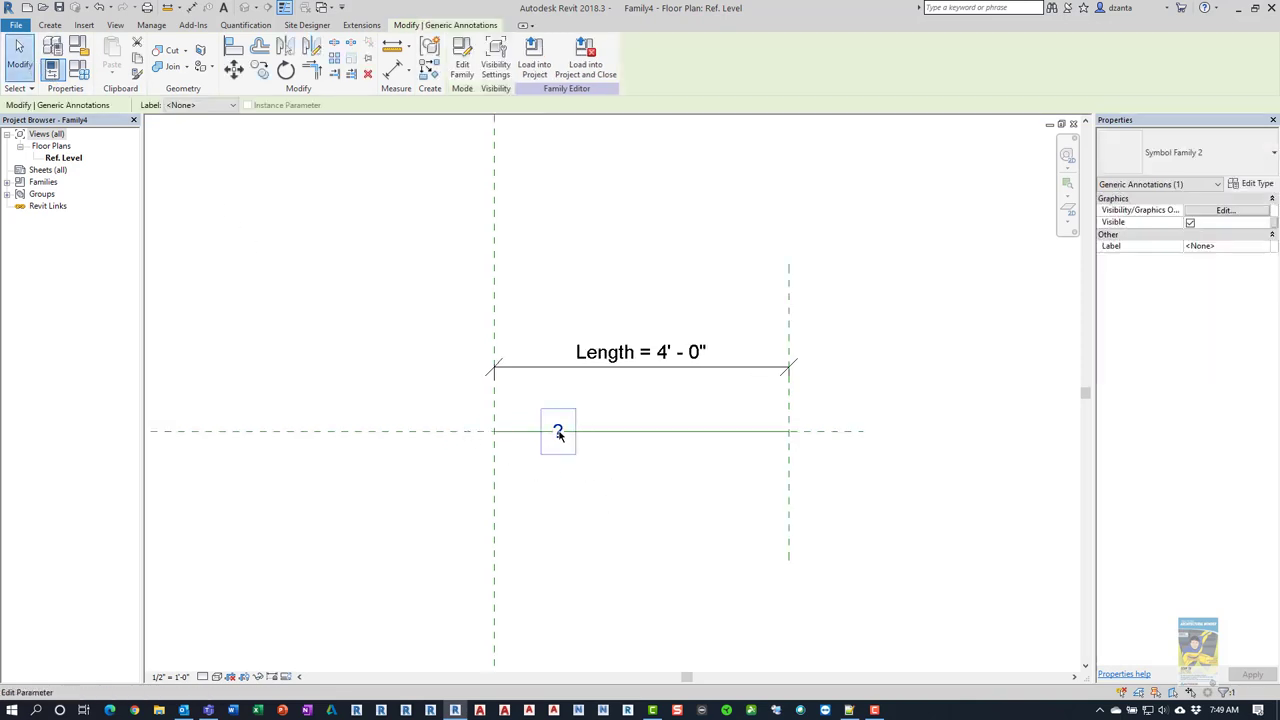
pyautogui.click(1257, 184)
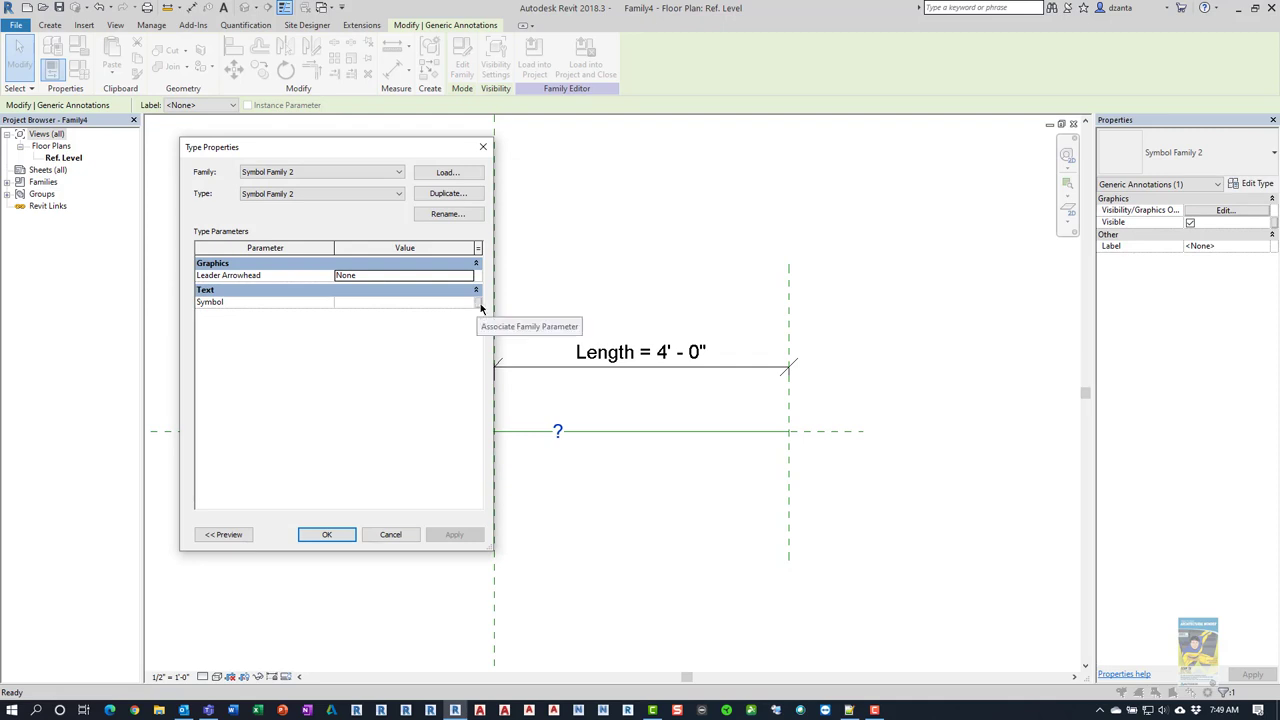
pyautogui.click(391, 535)
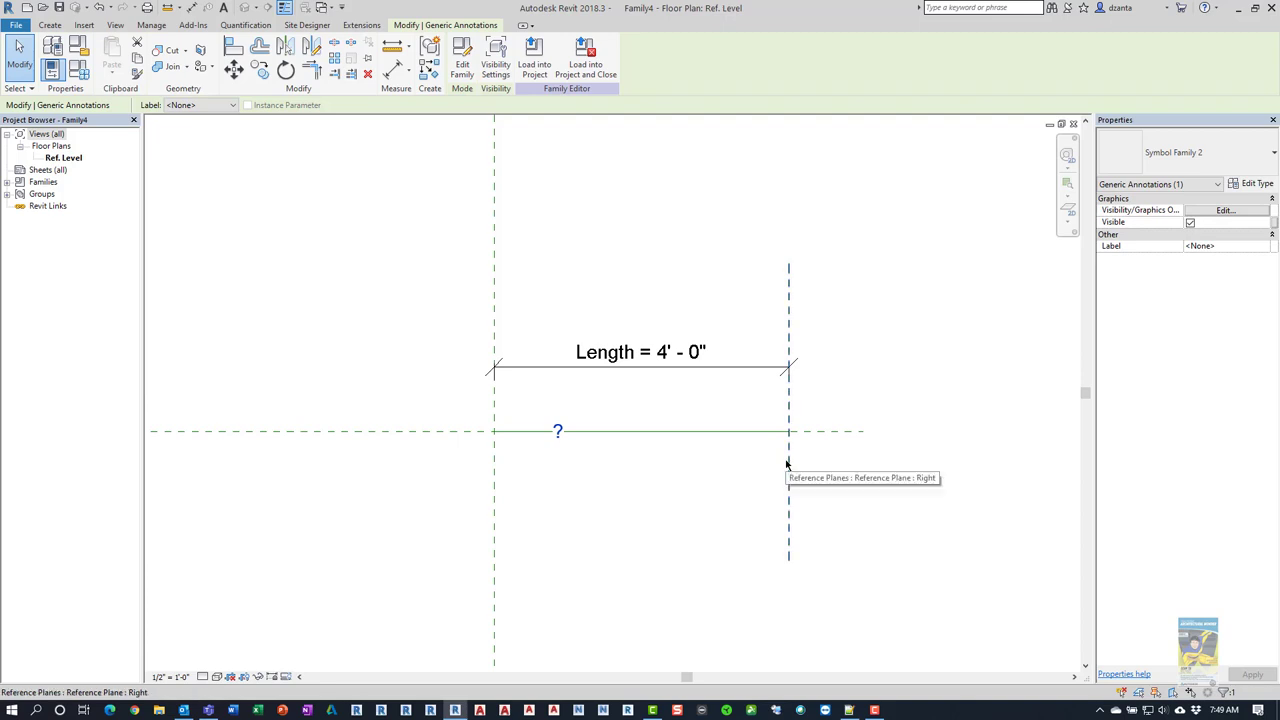
pyautogui.click(869, 365)
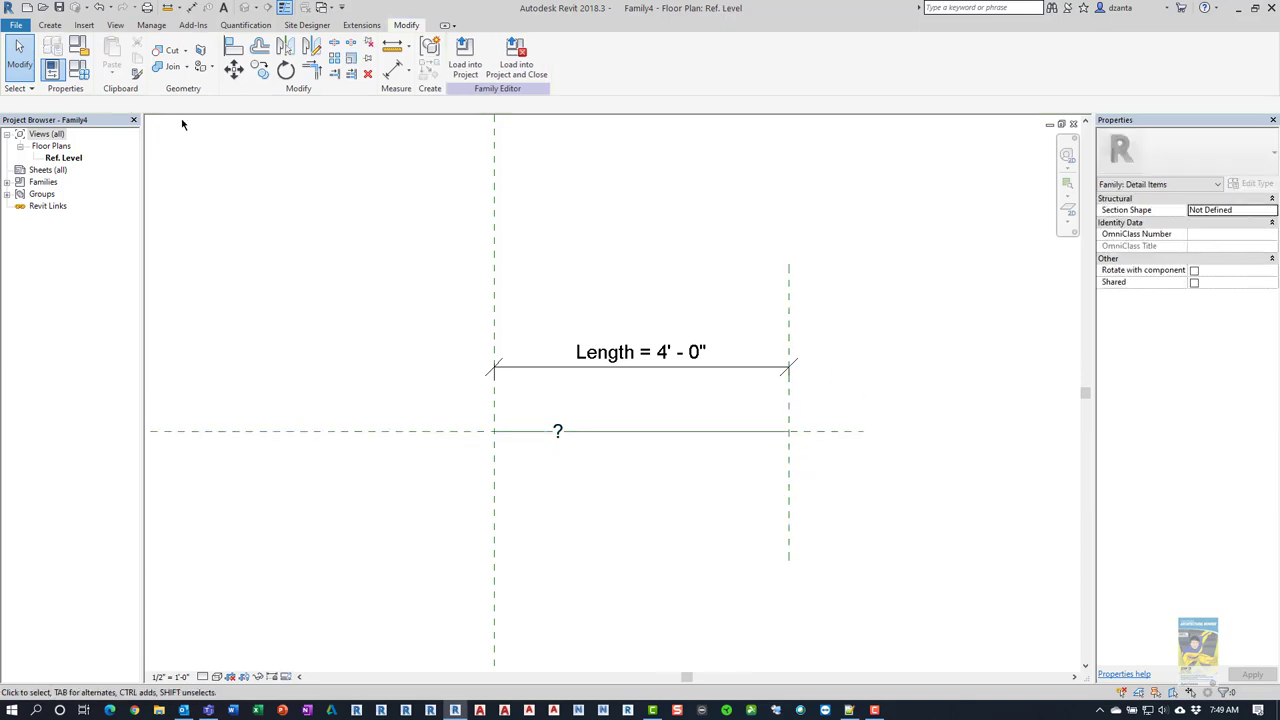
# Save the line-based detail family in the Temp folder as Detail Text 2.
pyautogui.click(17, 25)
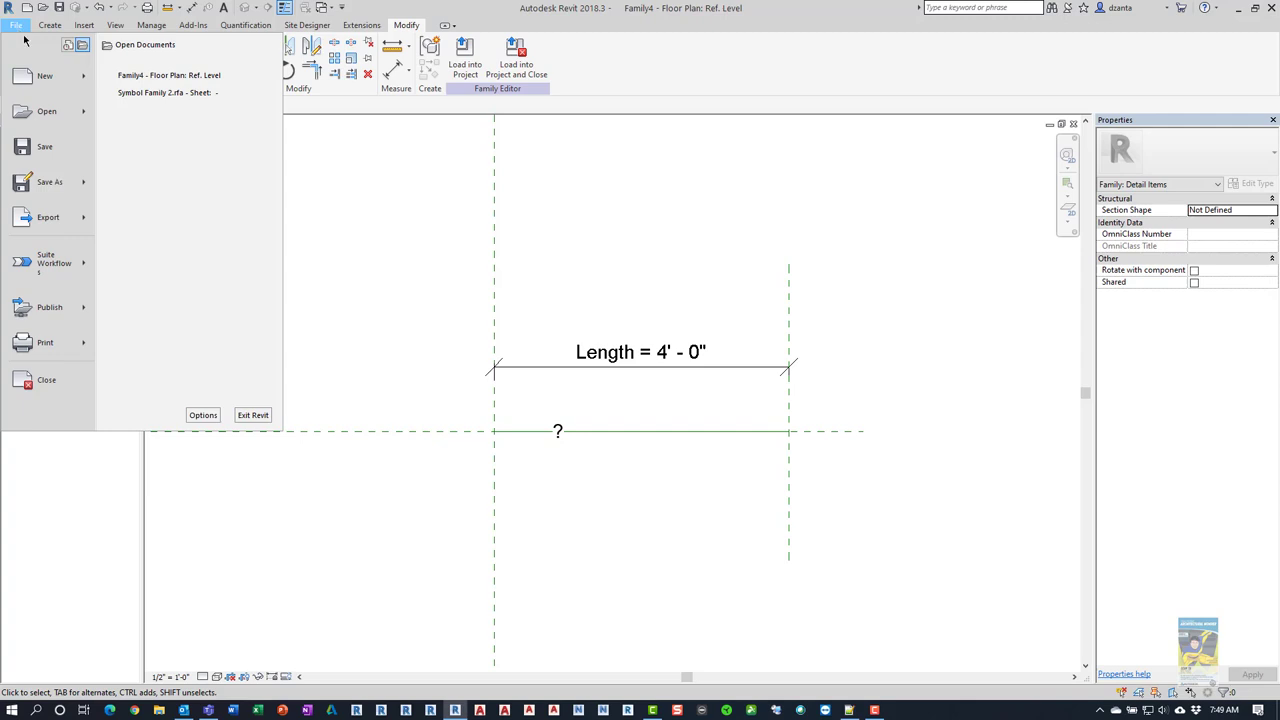
pyautogui.click(60, 183)
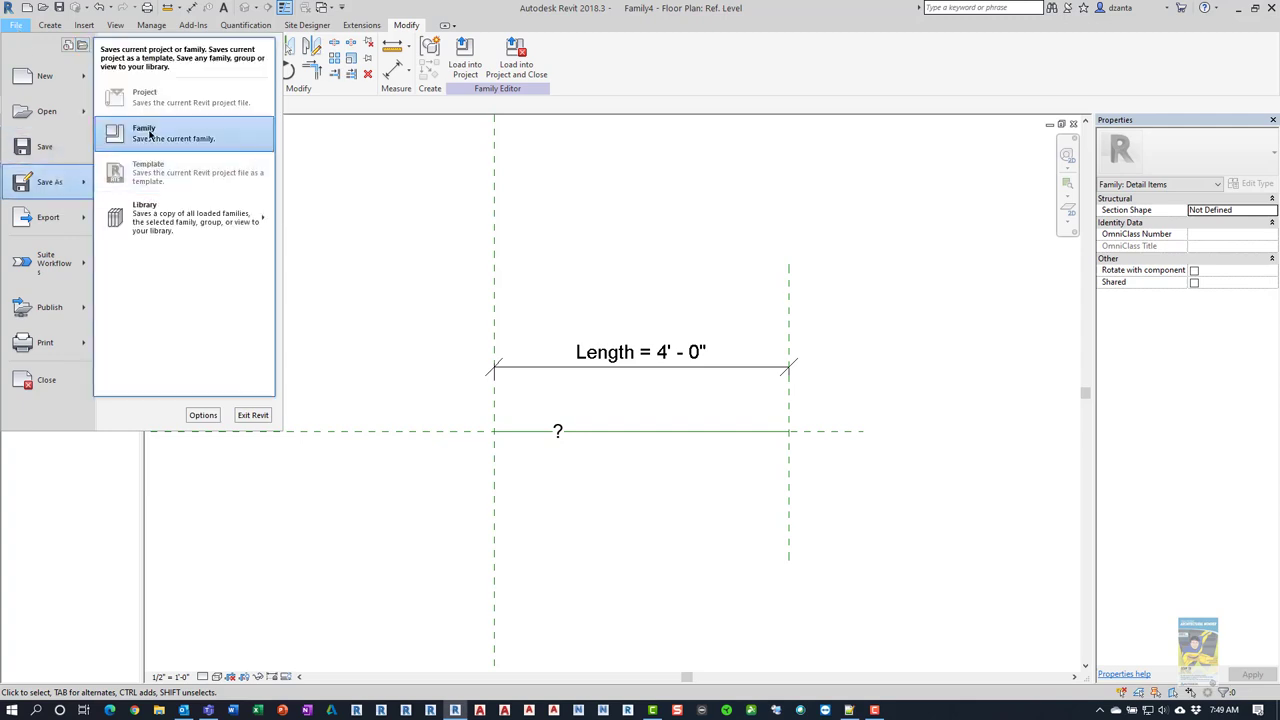
pyautogui.click(150, 133)
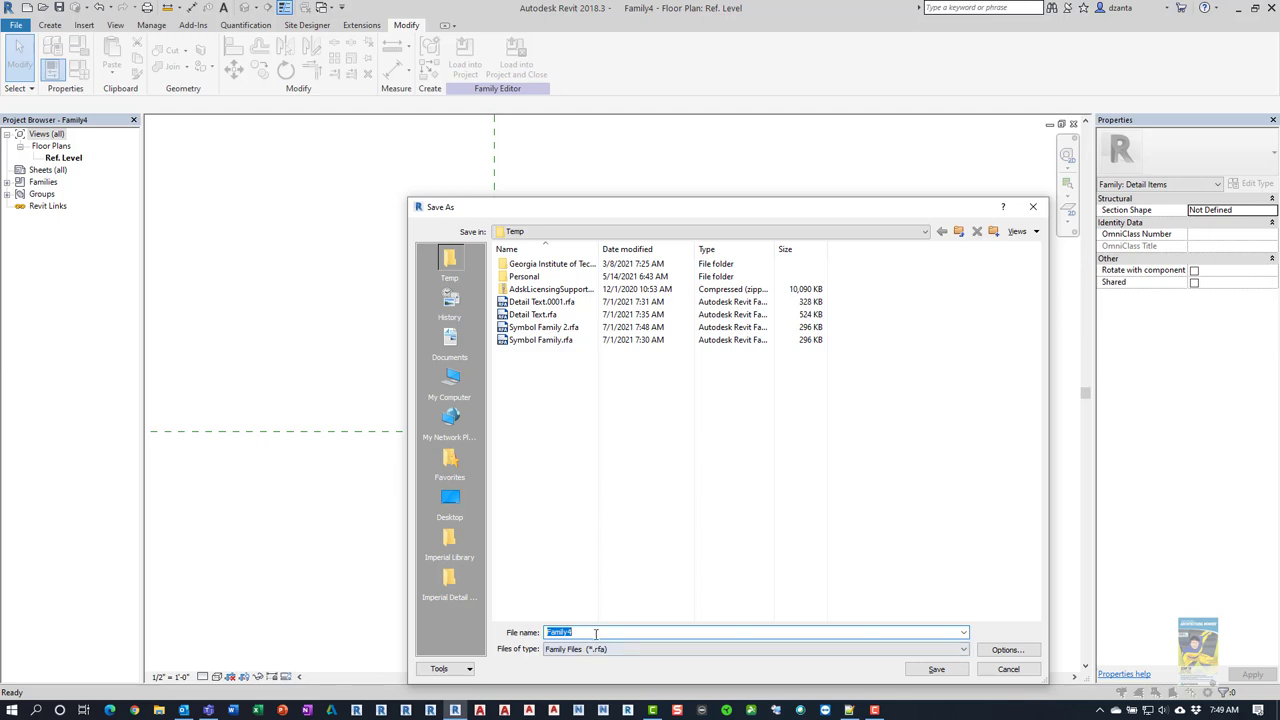
pyautogui.write('Deta')
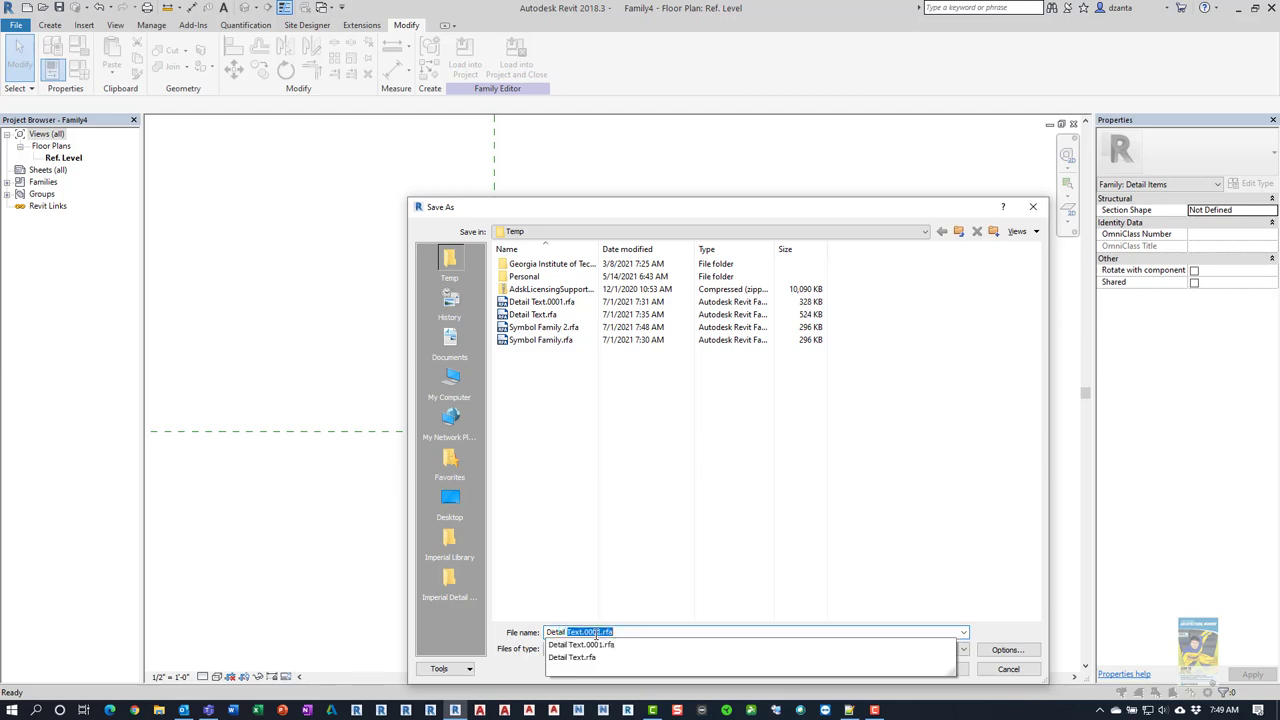
pyautogui.write('il Text 2')
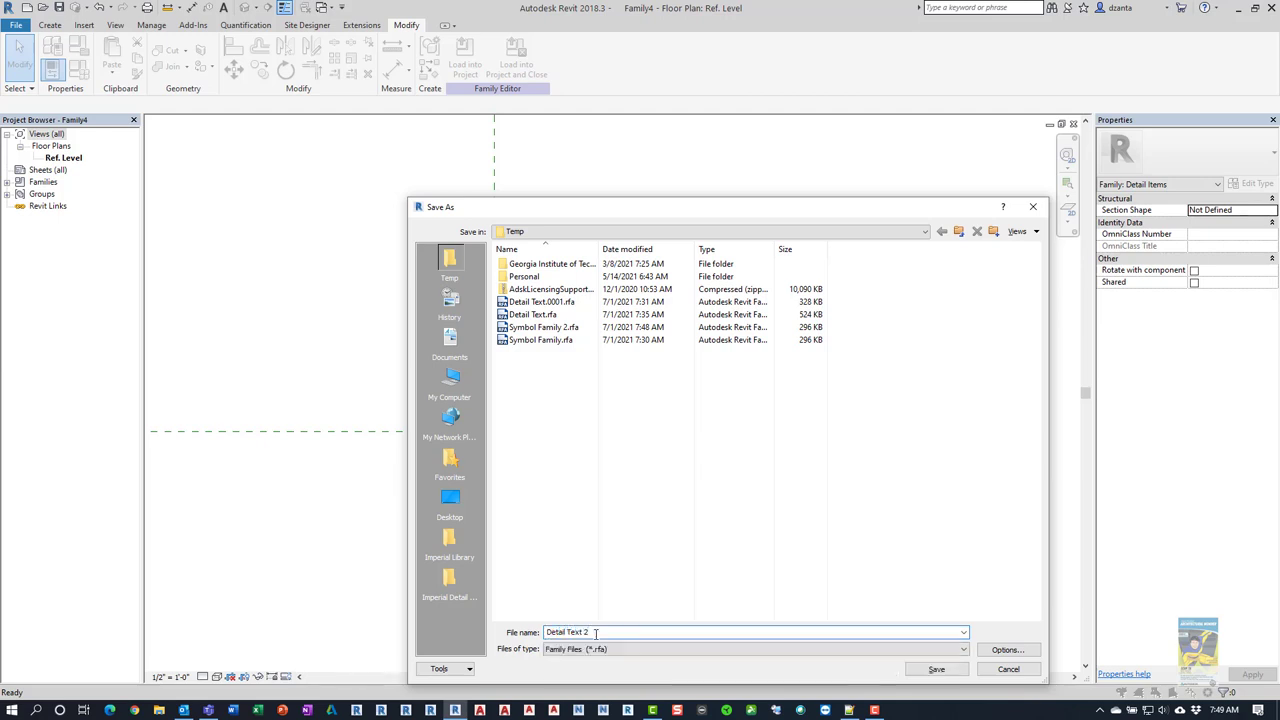
pyautogui.press('Return')
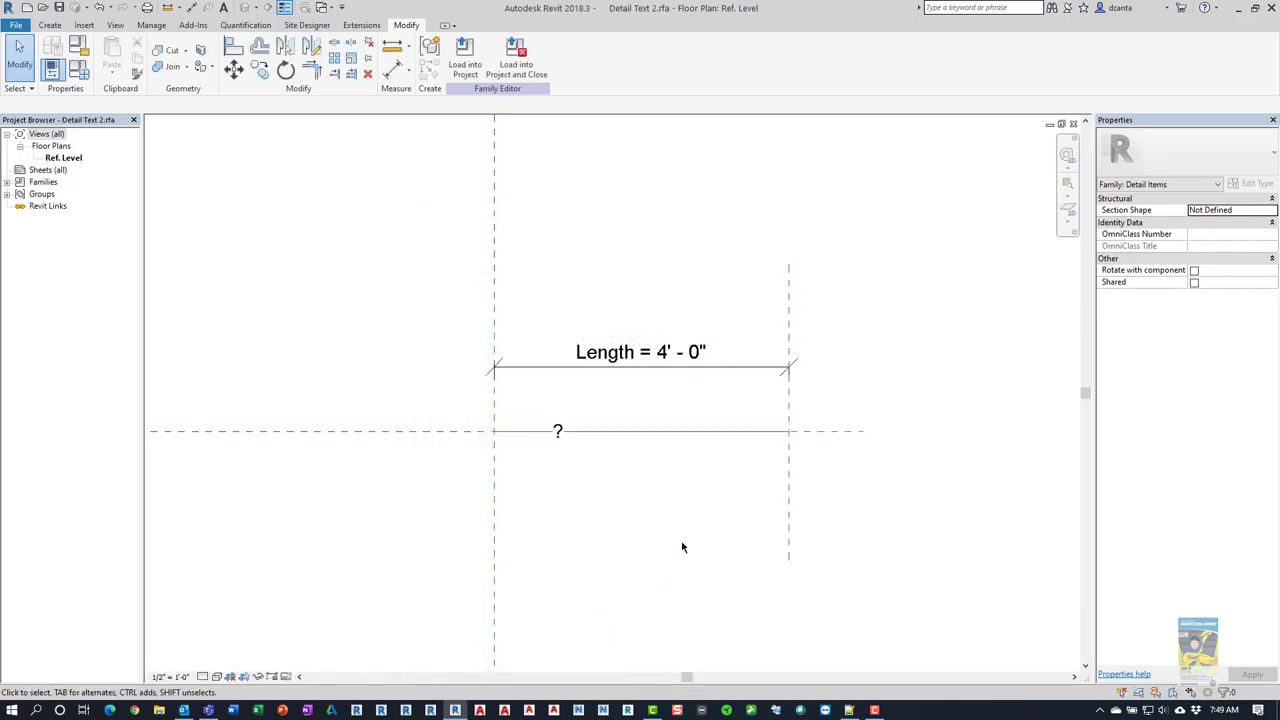
# Add a family instance parameter named Offset with the parameter type Length, grouped under Dimensions.
pyautogui.click(78, 72)
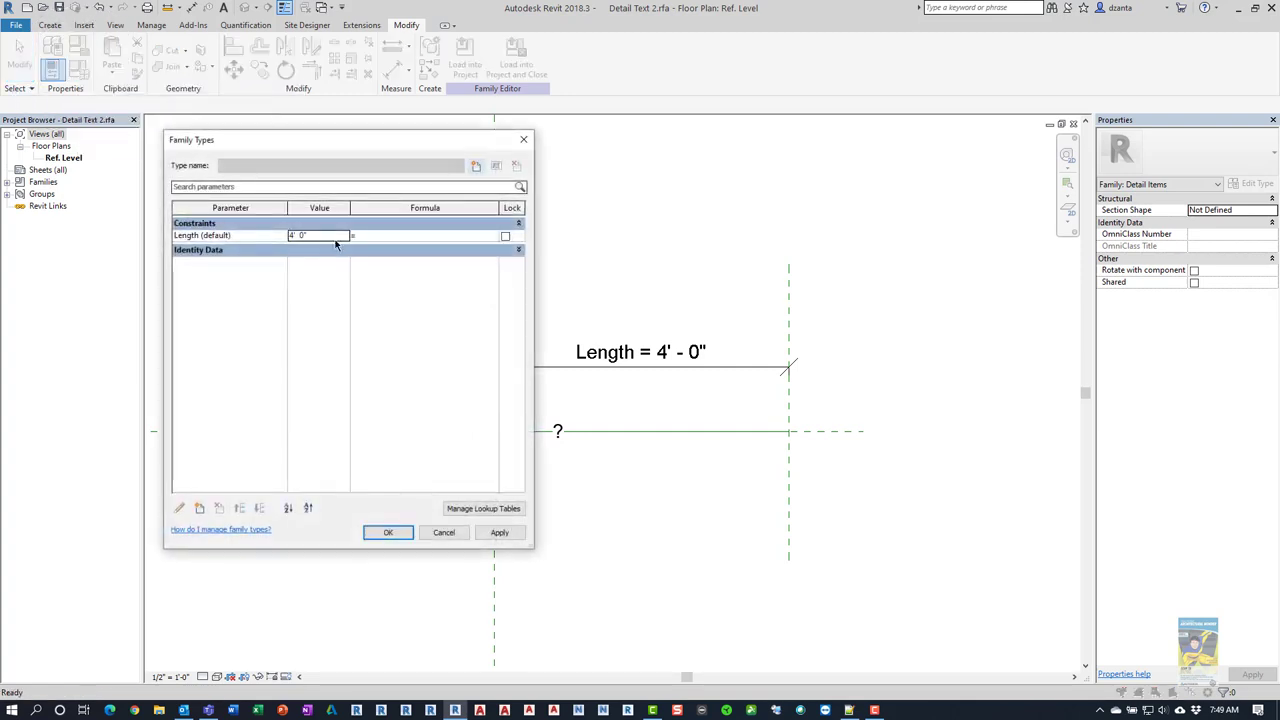
pyautogui.click(199, 508)
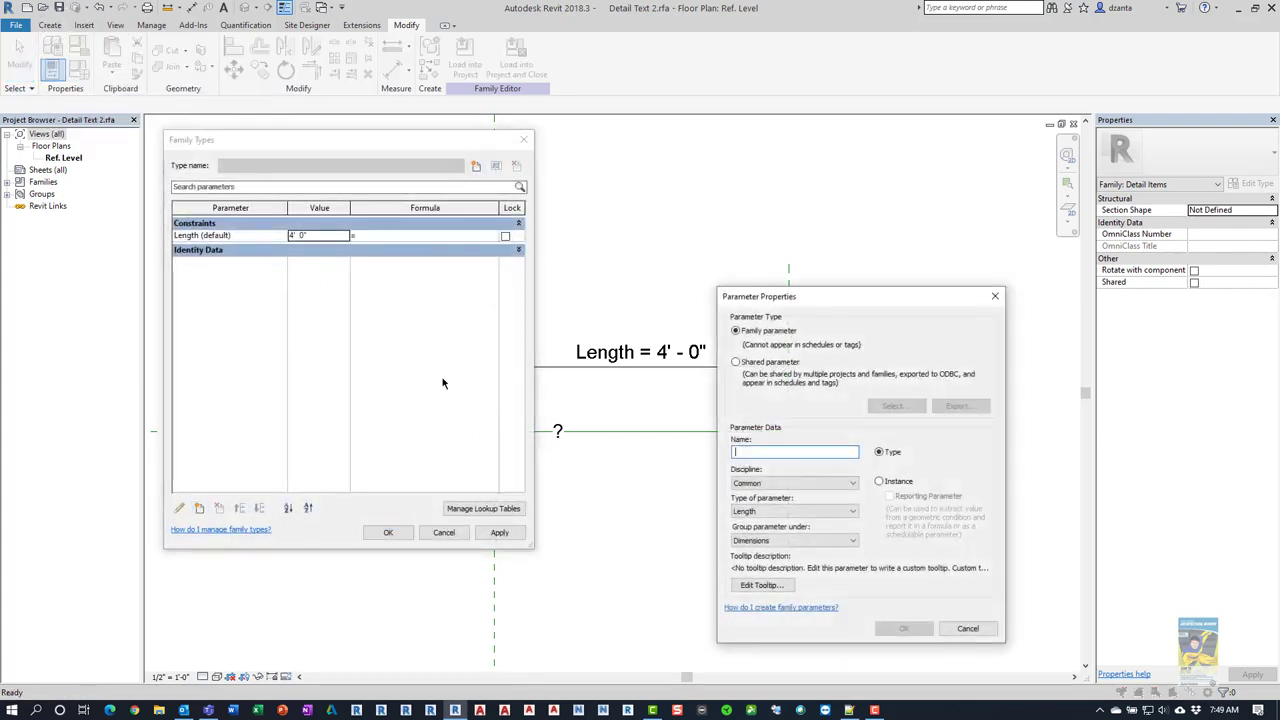
pyautogui.moveTo(897, 297); pyautogui.dragTo(593, 291)
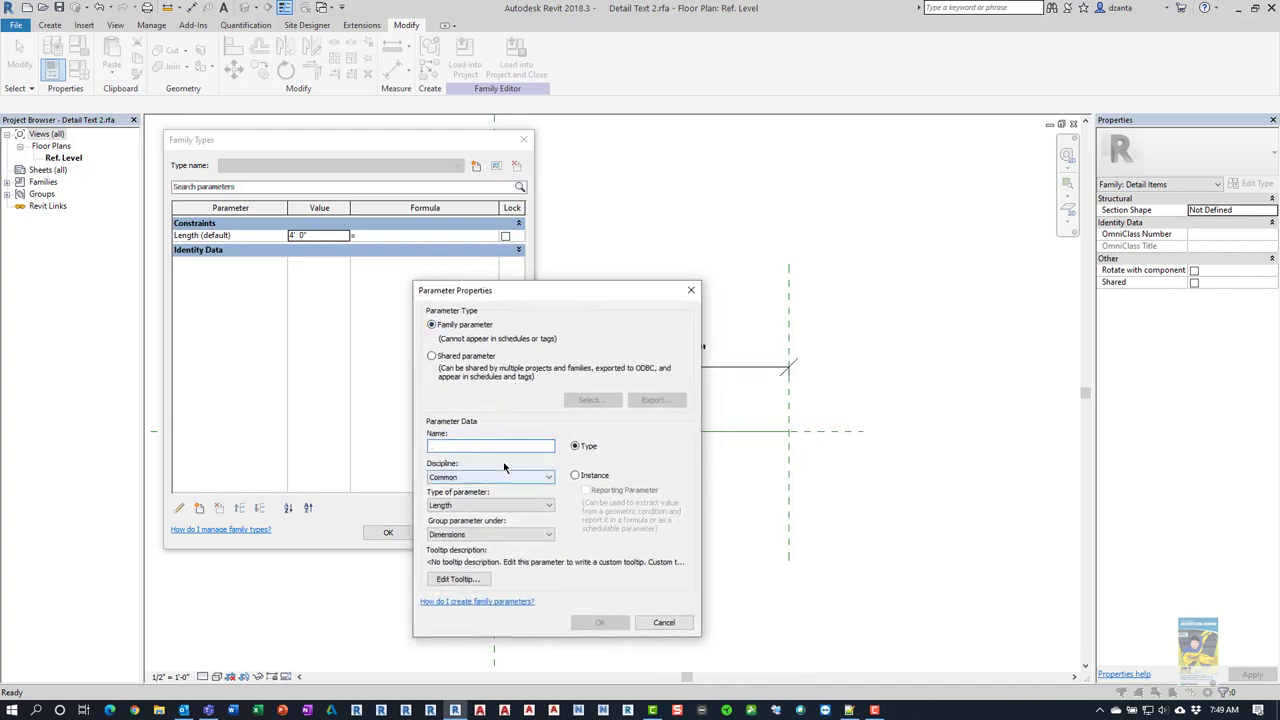
pyautogui.write('Offset')
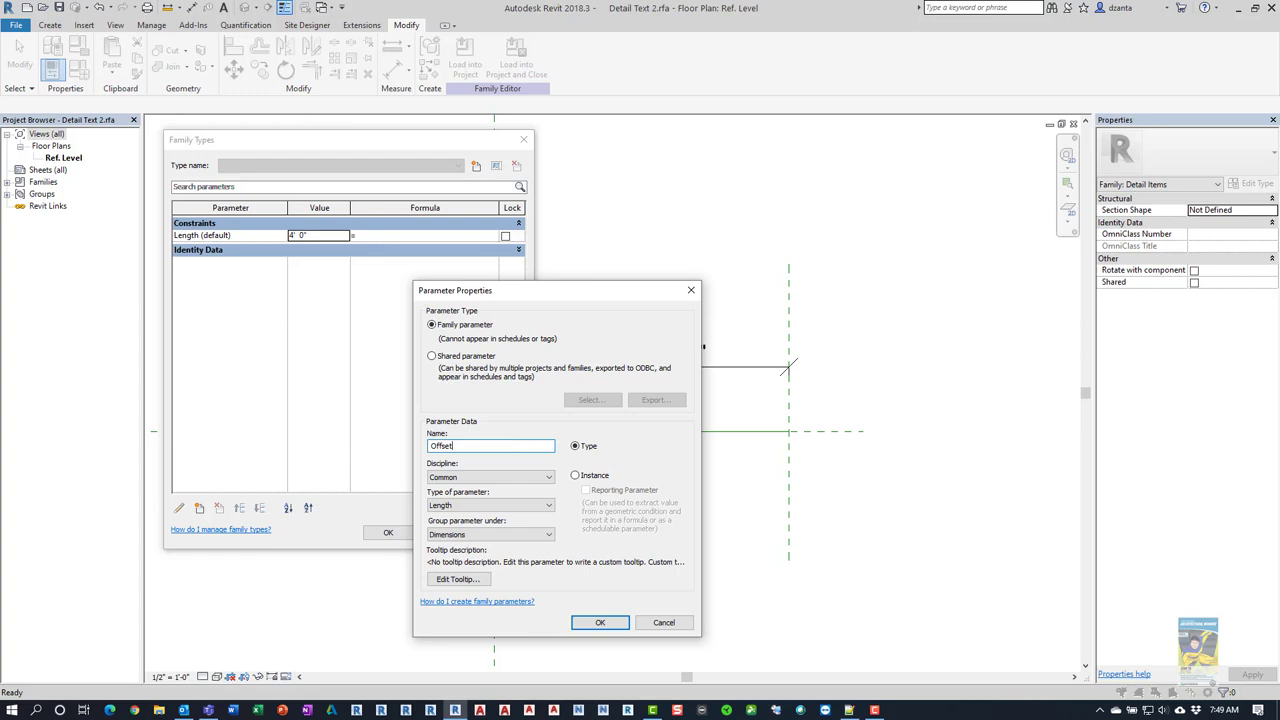
pyautogui.click(575, 475)
pyautogui.click(610, 621)
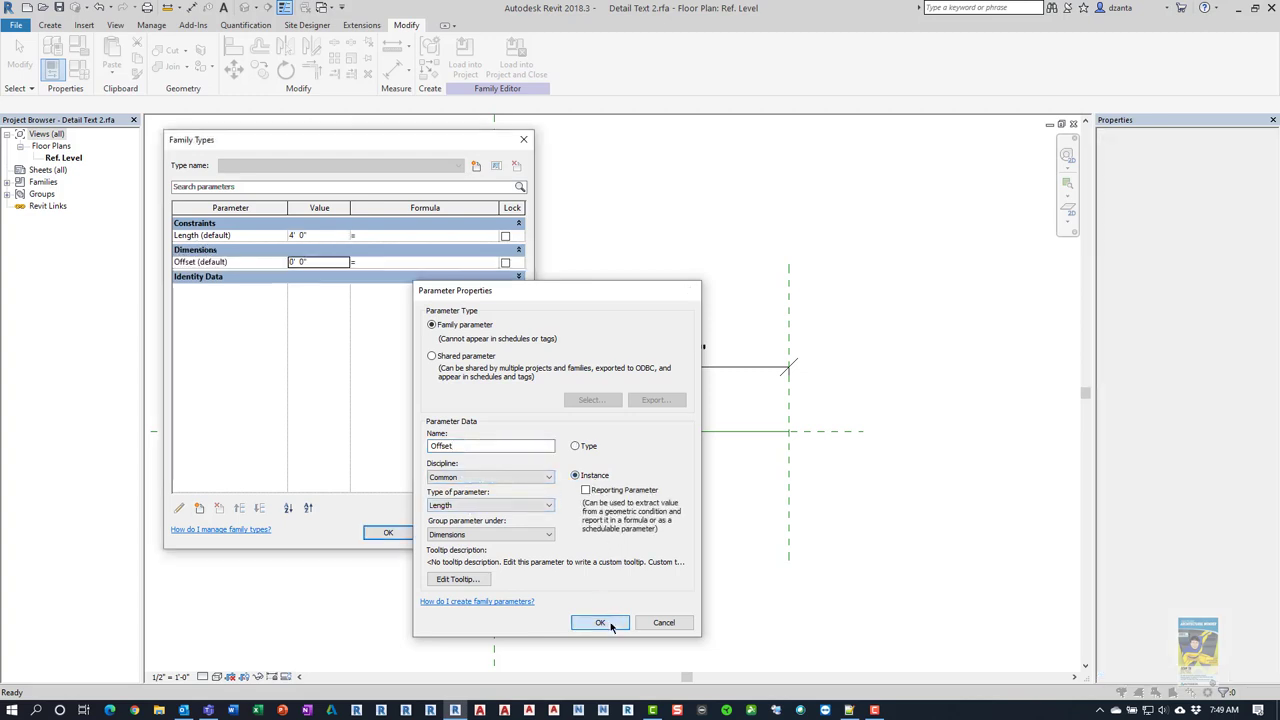
# Add a family instance parameter named Spacing with the parameter type Length, grouped under Dimensions.
pyautogui.click(199, 508)
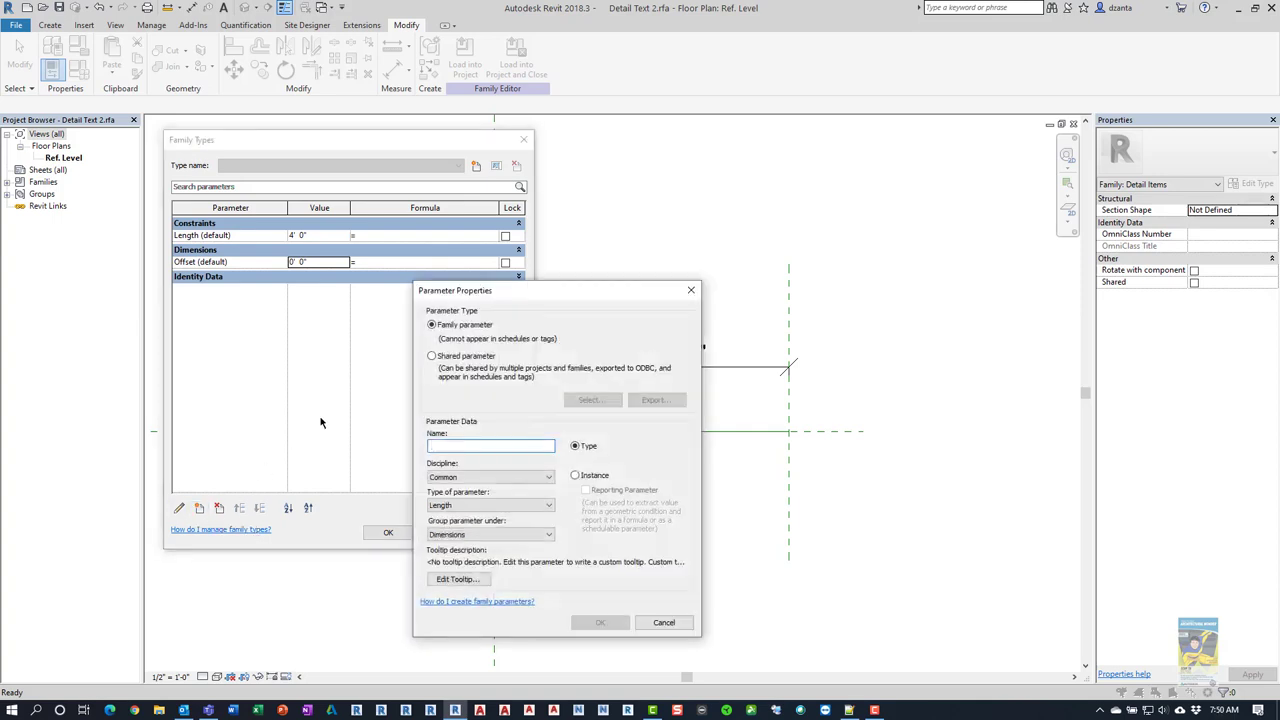
pyautogui.write('Spacing')
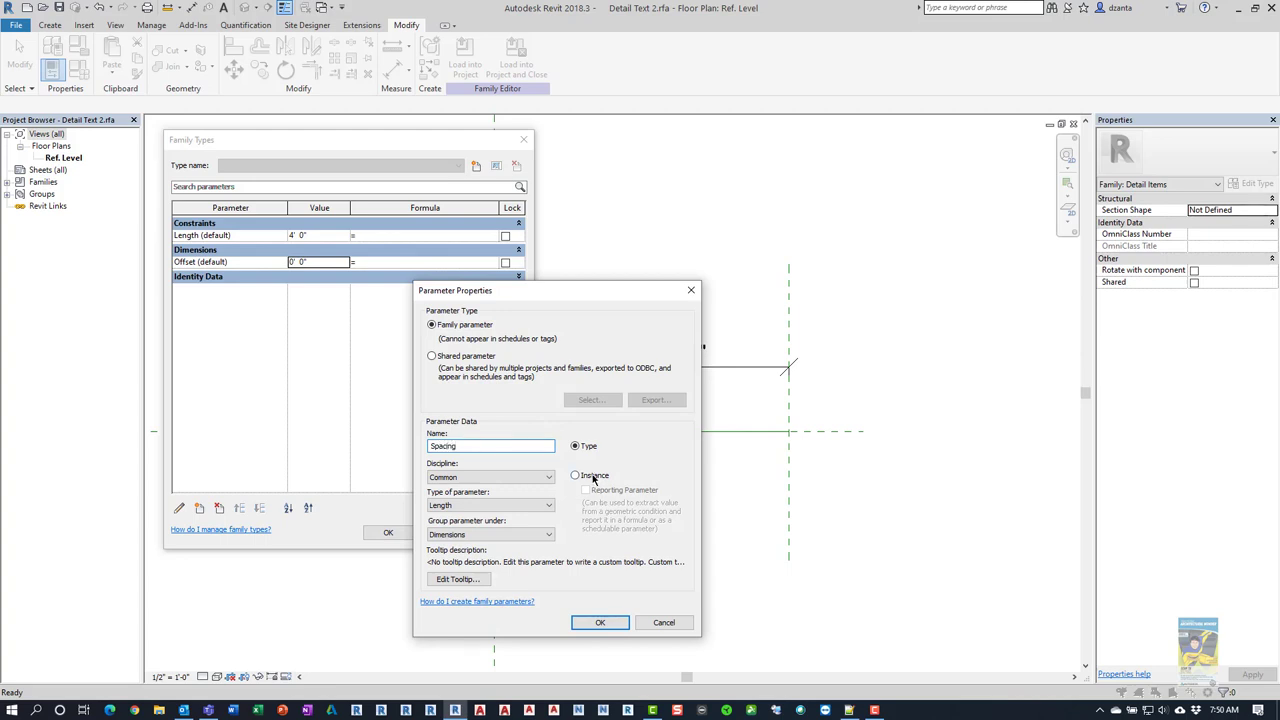
pyautogui.click(592, 476)
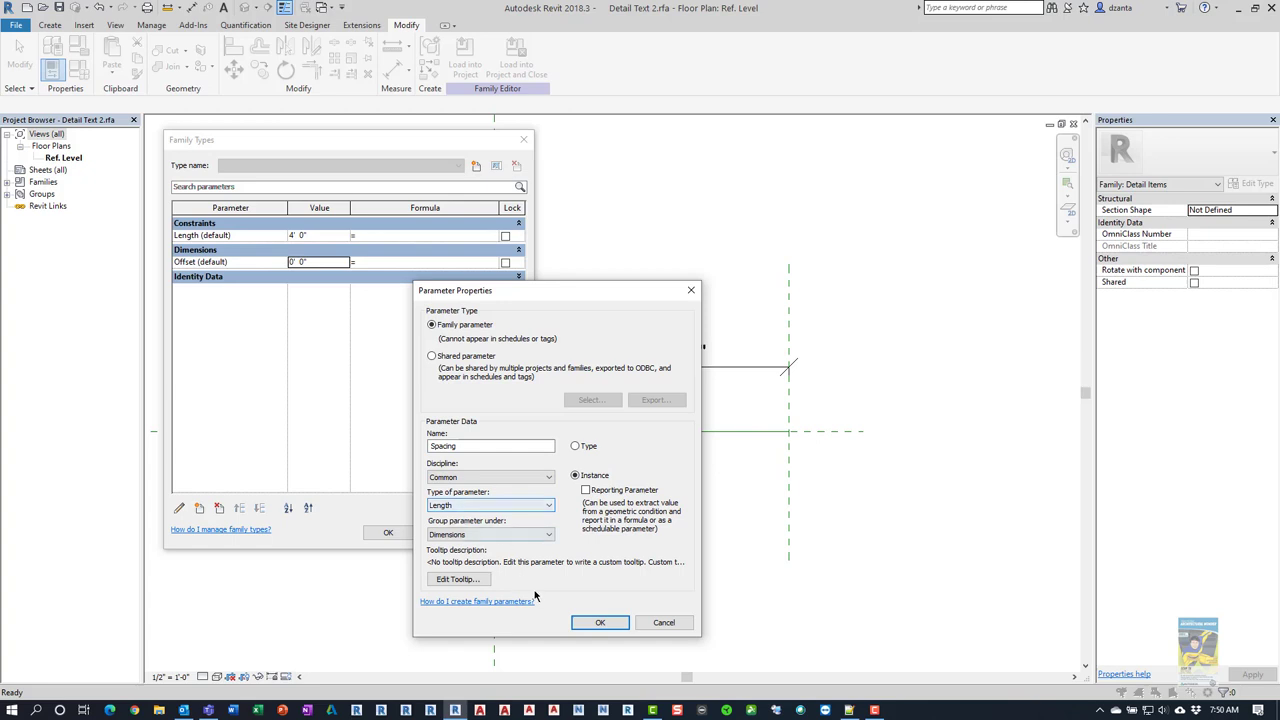
pyautogui.click(598, 622)
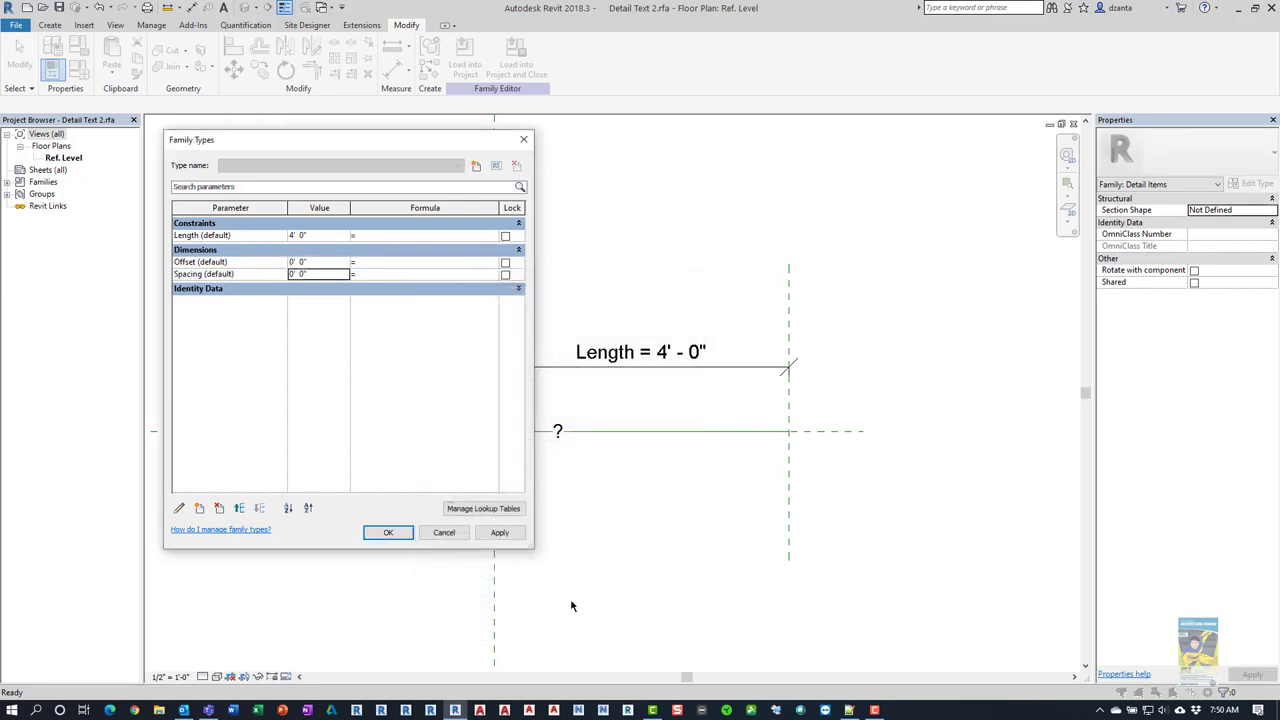
# Add a family type parameter named Text with the parameter type Text, grouped under Text.
pyautogui.click(199, 508)
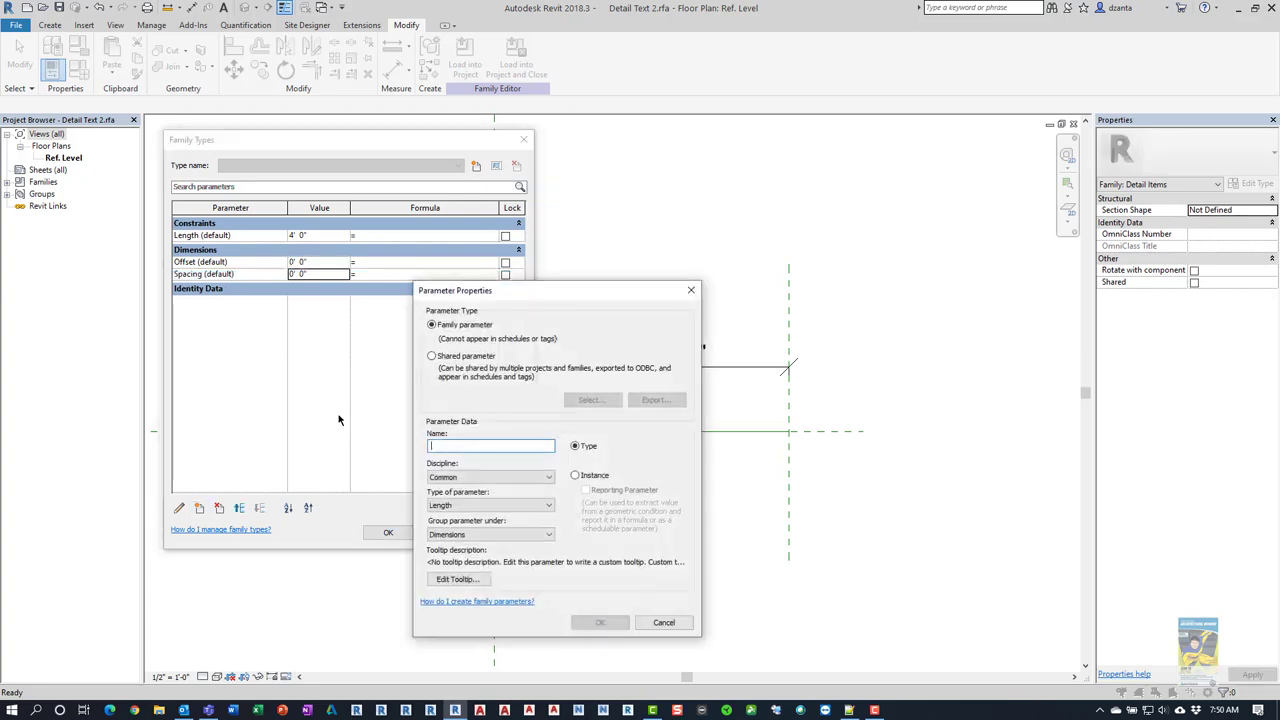
pyautogui.write('Text')
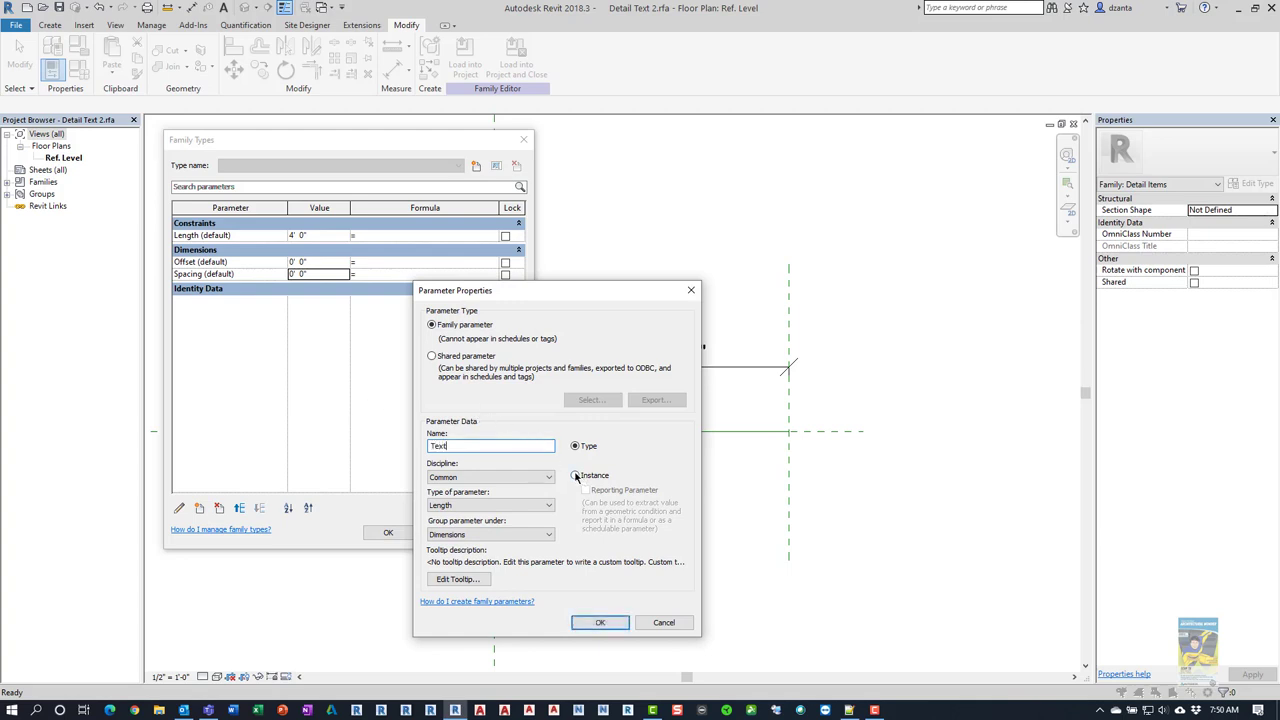
pyautogui.click(478, 505)
pyautogui.click(480, 517)
pyautogui.click(592, 622)
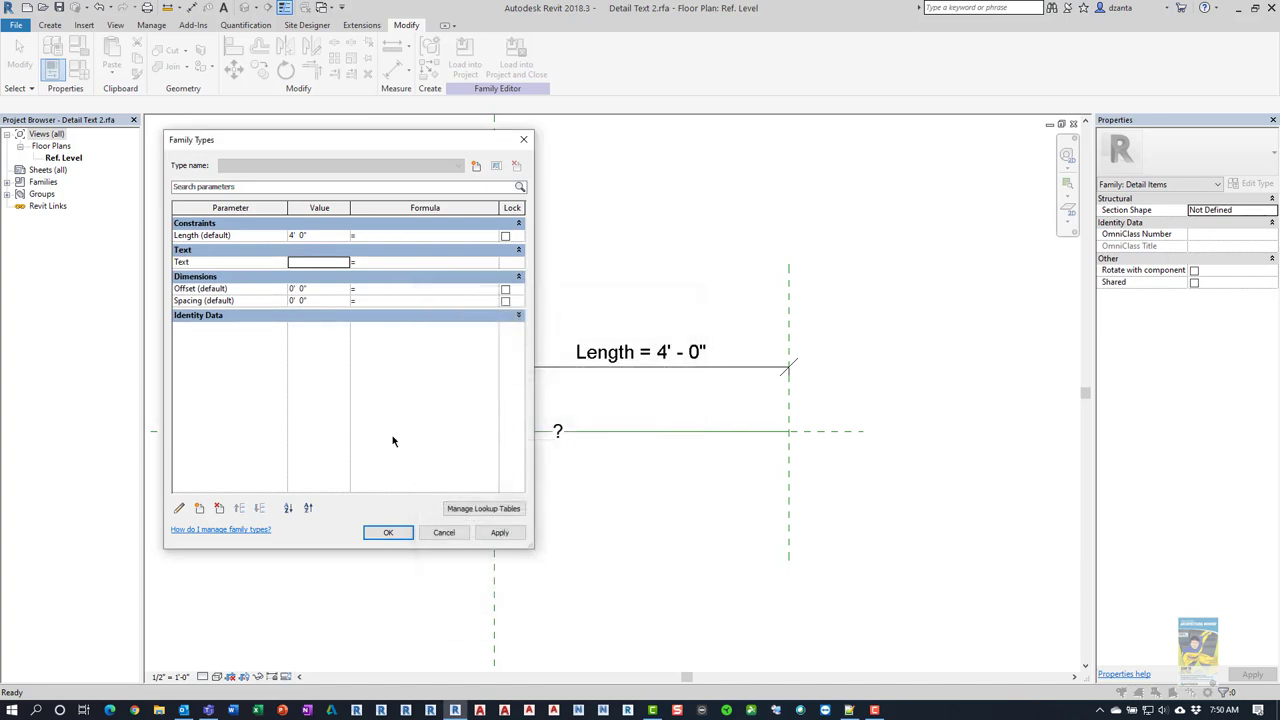
pyautogui.click(390, 533)
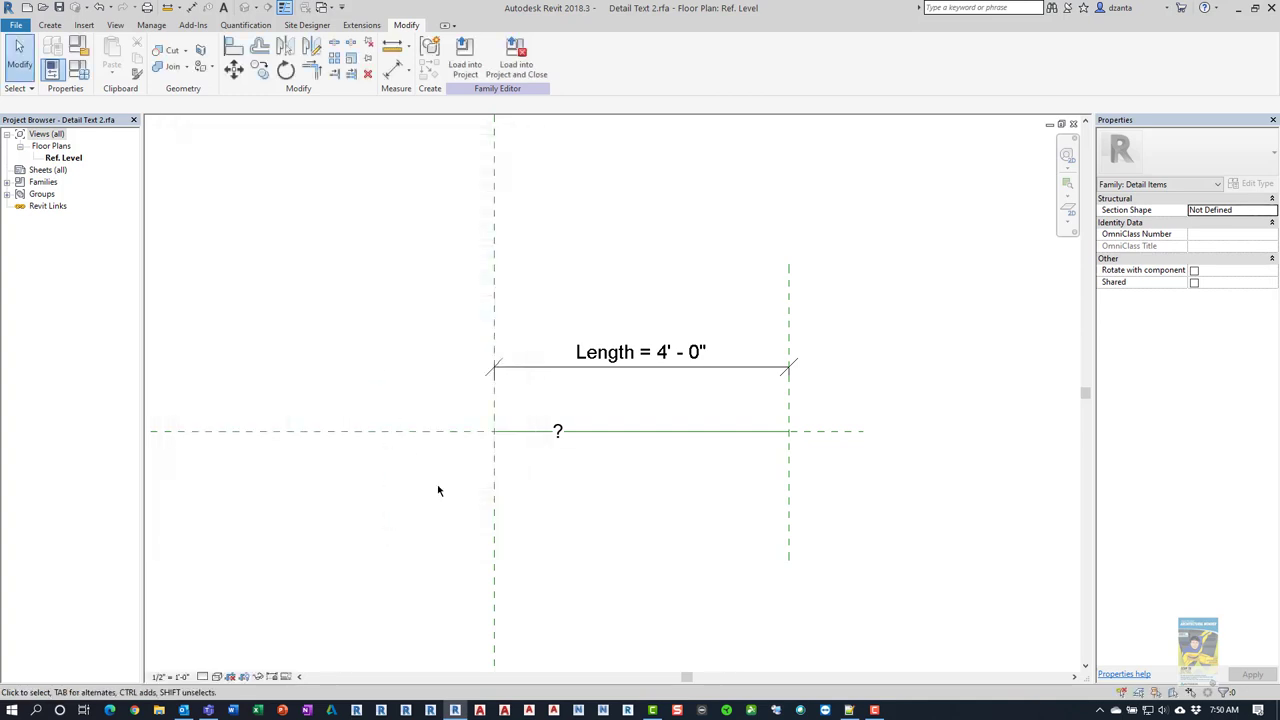
# Associate the placed annotation symbol's Symbol type parameter with the family parameter Text.
pyautogui.click(558, 440)
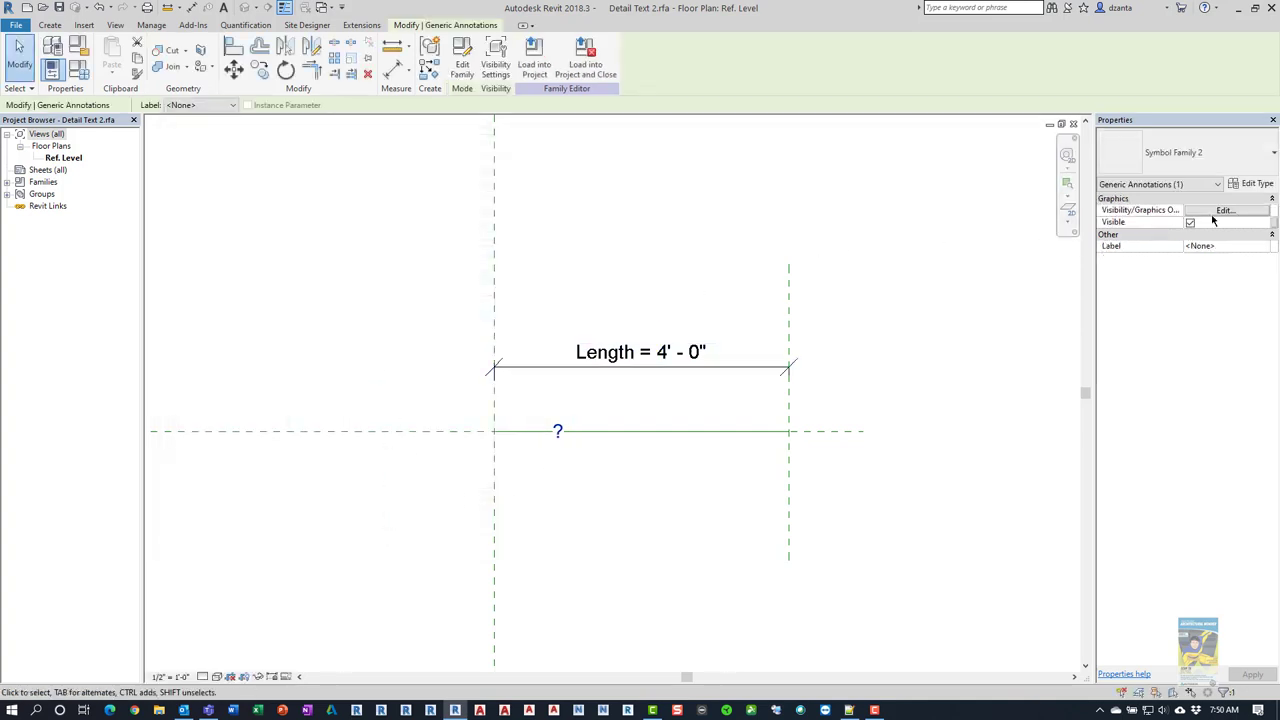
pyautogui.click(1250, 184)
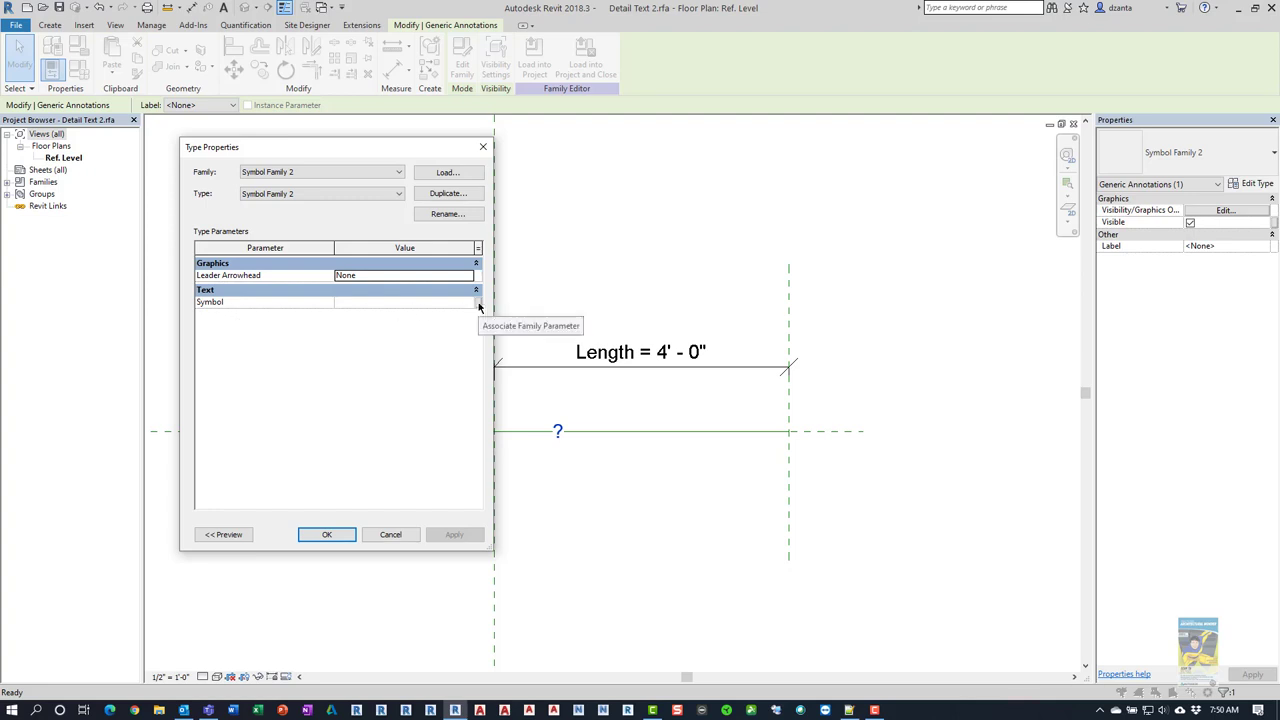
pyautogui.click(479, 307)
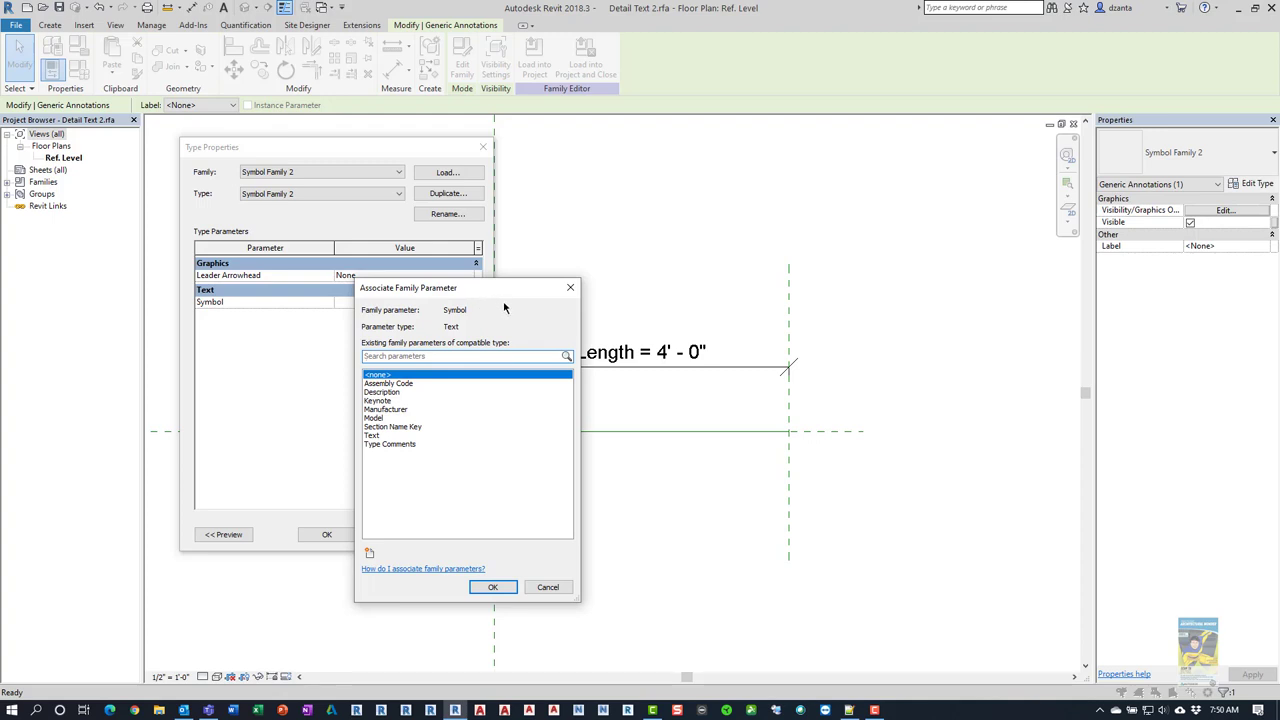
pyautogui.click(380, 436)
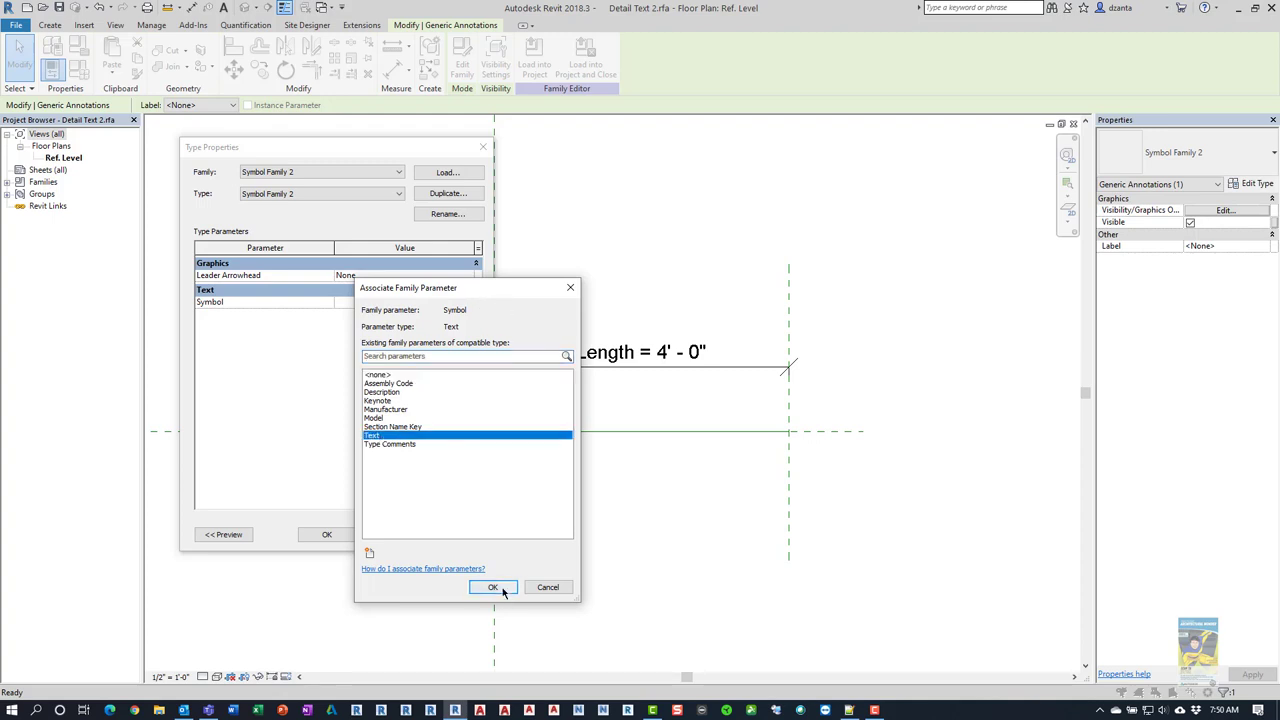
pyautogui.click(492, 587)
pyautogui.click(334, 531)
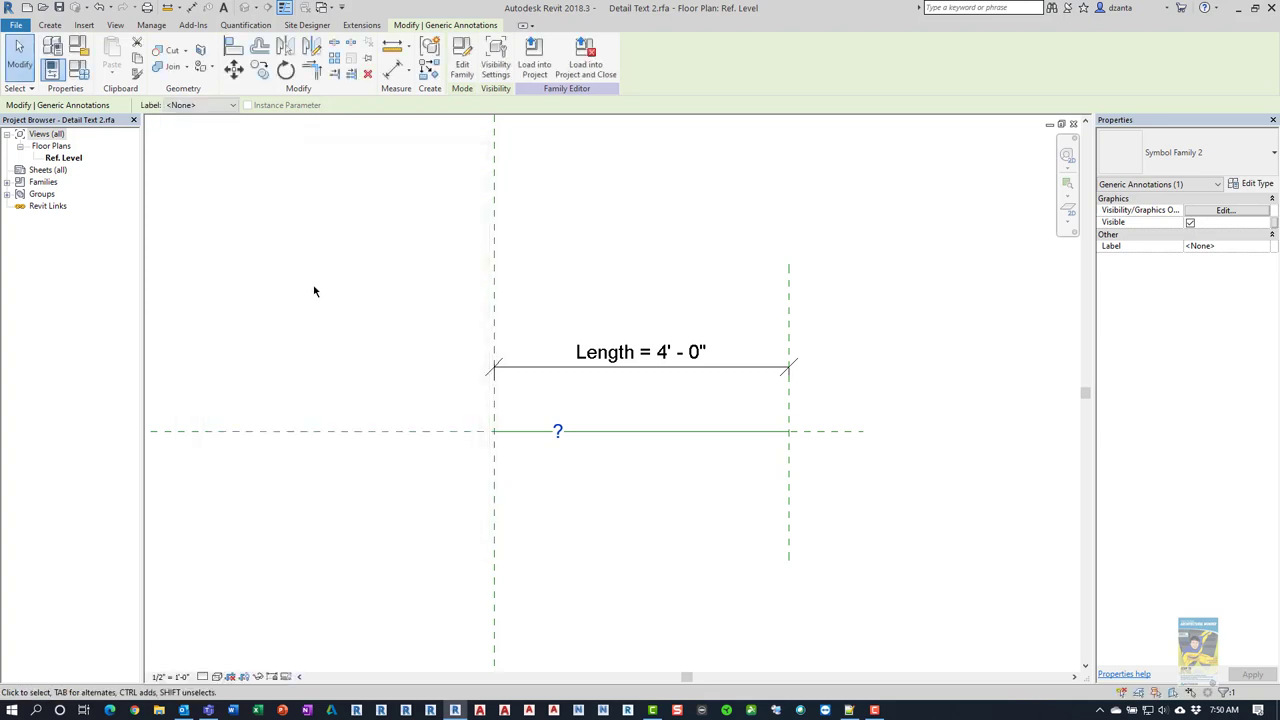
pyautogui.click(314, 291)
# Set the family's Text value to Gas, Offset to 1' 0" and Spacing to 2' 0".
pyautogui.click(79, 69)
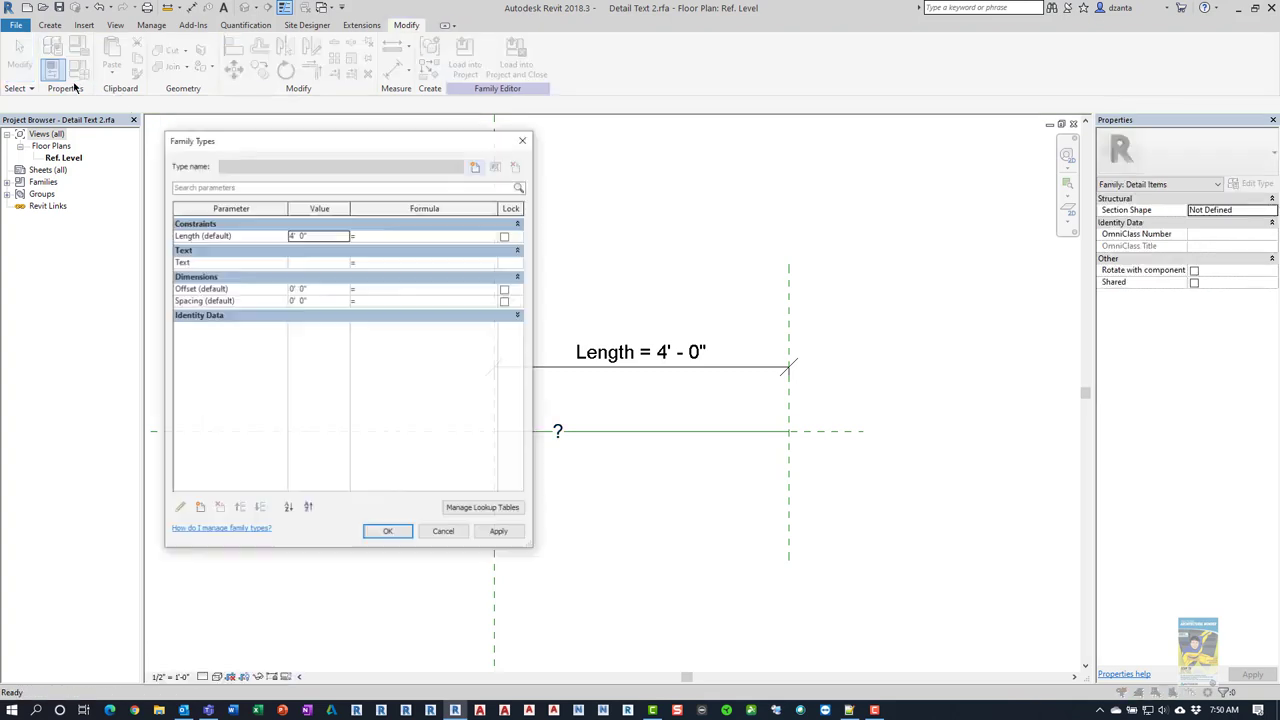
pyautogui.click(304, 263)
pyautogui.write('Gas')
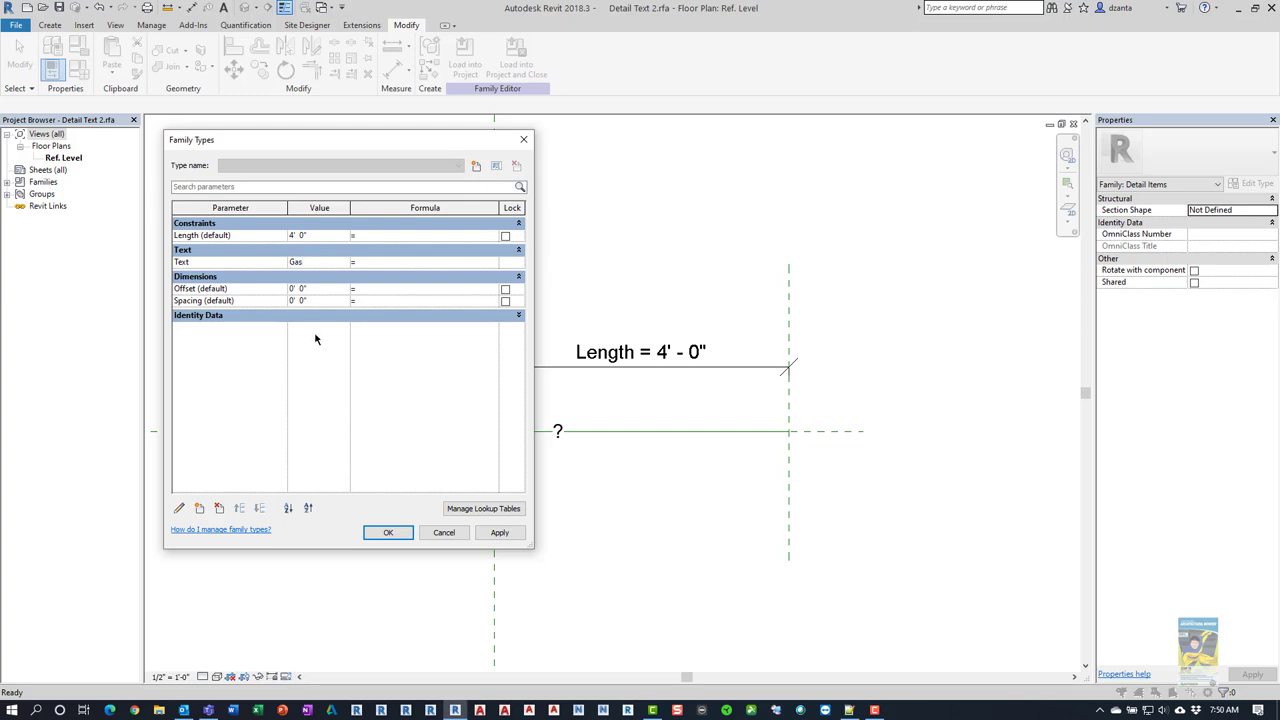
pyautogui.click(339, 288)
pyautogui.write('1')
pyautogui.press('Tab')
pyautogui.write('2')
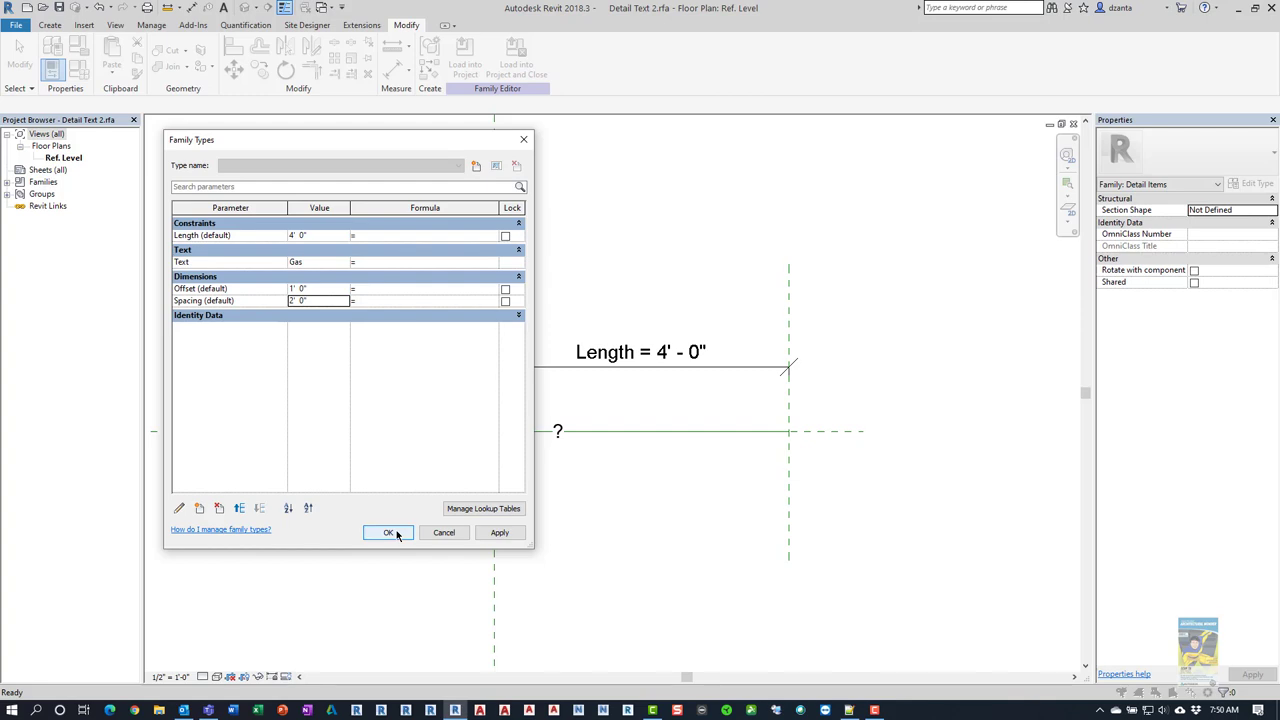
pyautogui.click(388, 533)
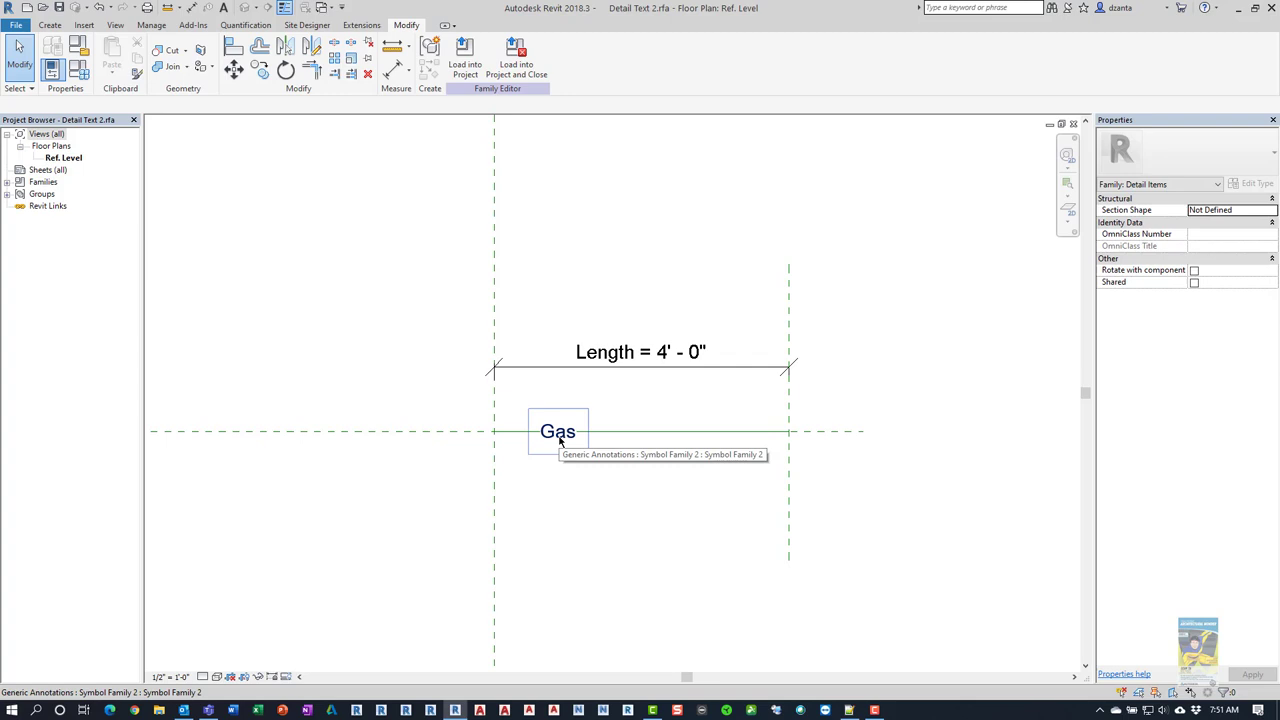
# Array the Gas symbol along the reference line as a grouped and associated array of 2 items.
pyautogui.click(560, 441)
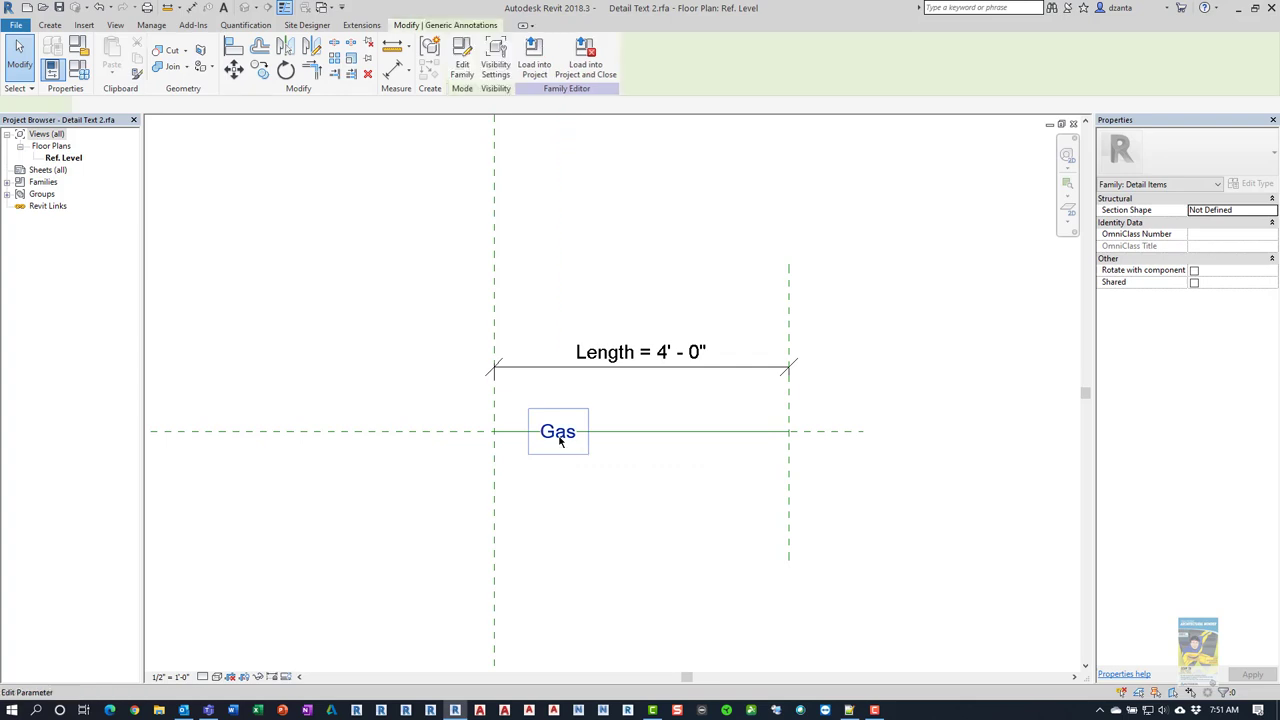
pyautogui.click(332, 58)
pyautogui.click(555, 463)
pyautogui.click(649, 494)
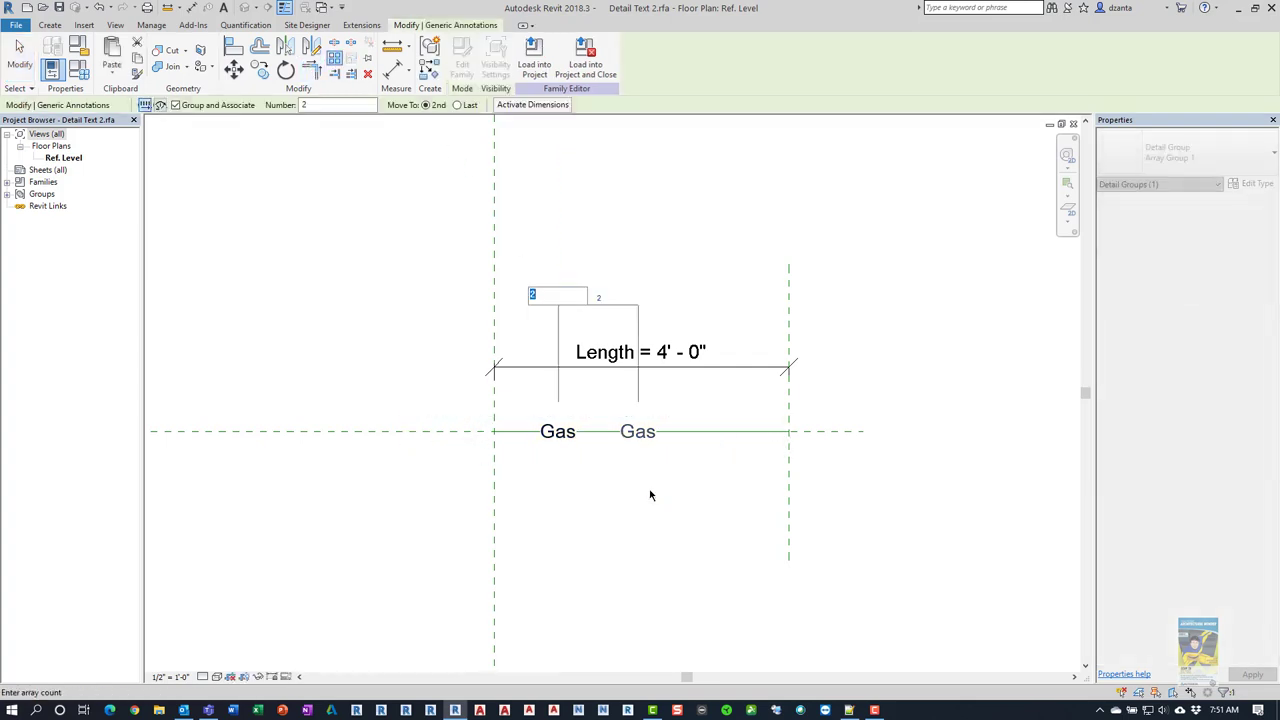
pyautogui.press('Return')
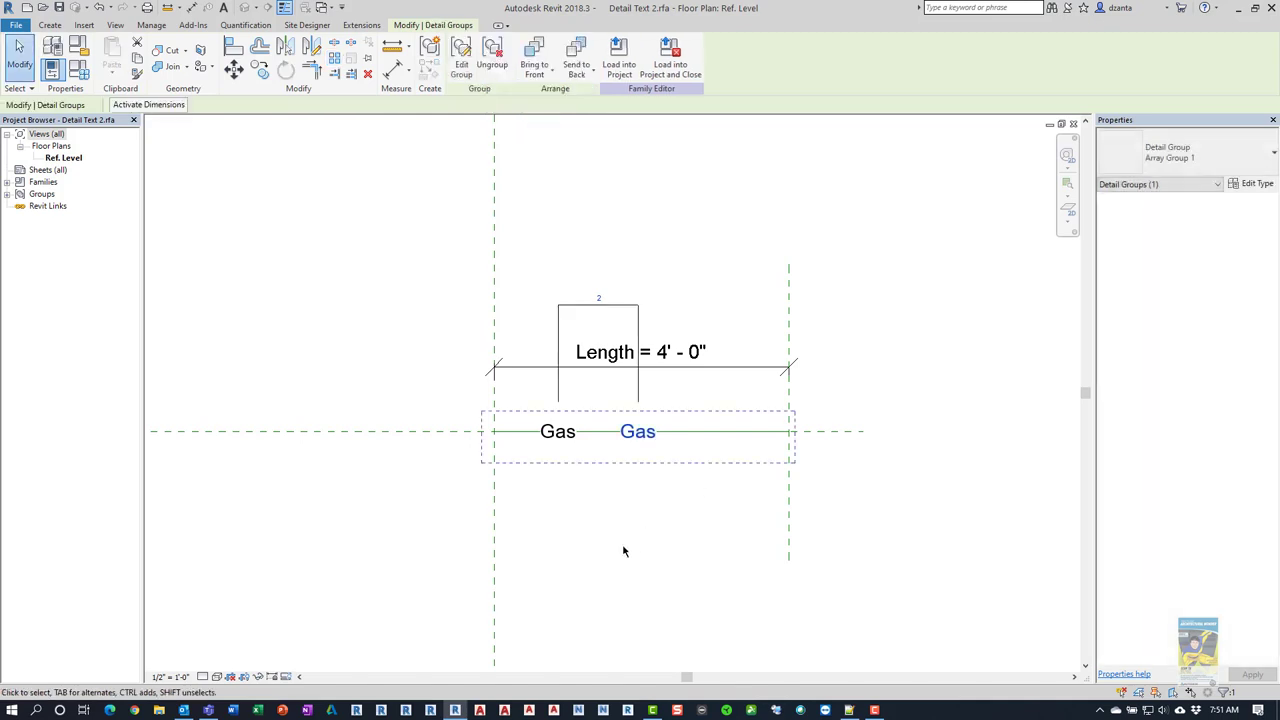
# Add aligned dimensions from the start reference plane to the first Gas symbol and from the second Gas symbol to the end reference plane.
pyautogui.click(623, 551)
pyautogui.press('d')
pyautogui.press('i')
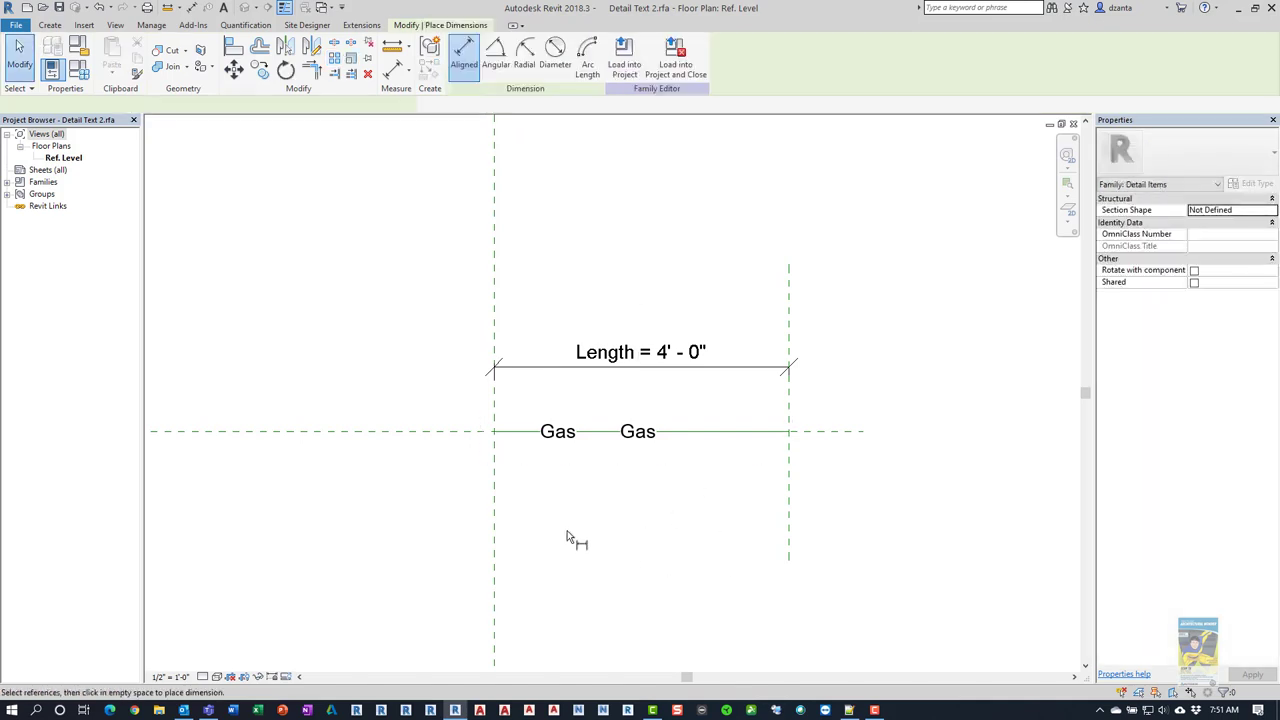
pyautogui.click(494, 529)
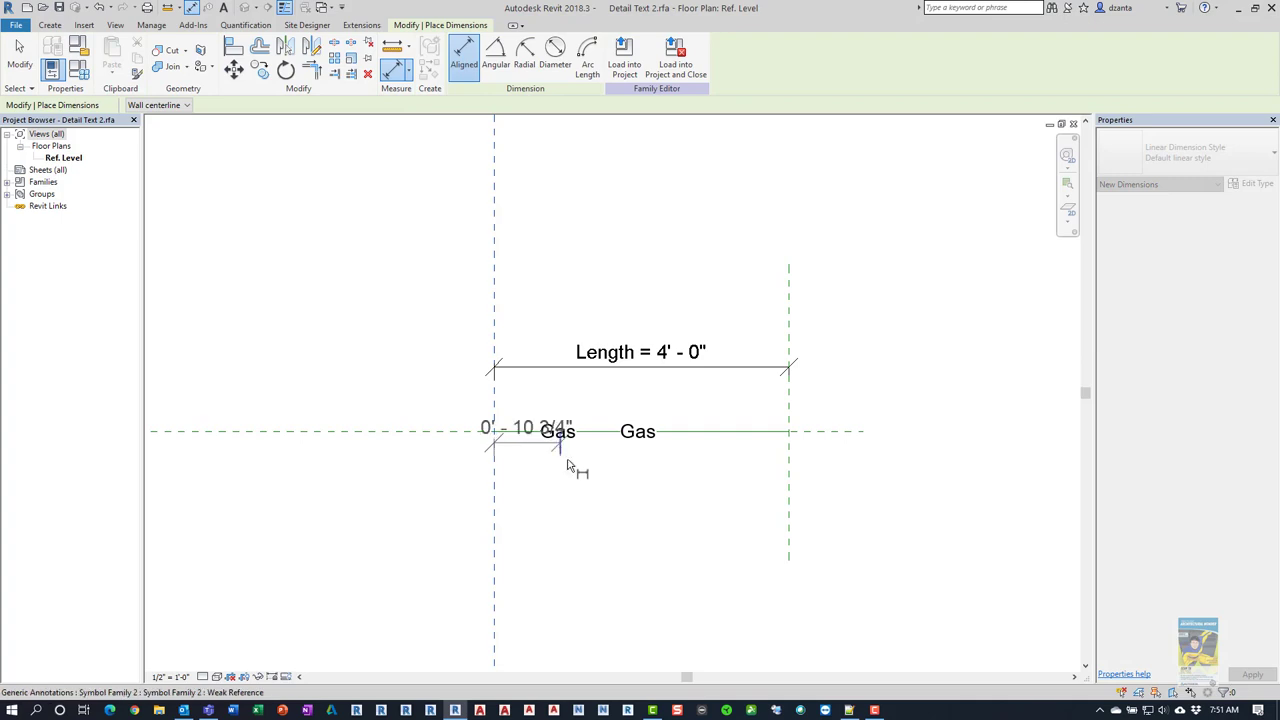
pyautogui.click(570, 472)
pyautogui.click(580, 500)
pyautogui.click(651, 446)
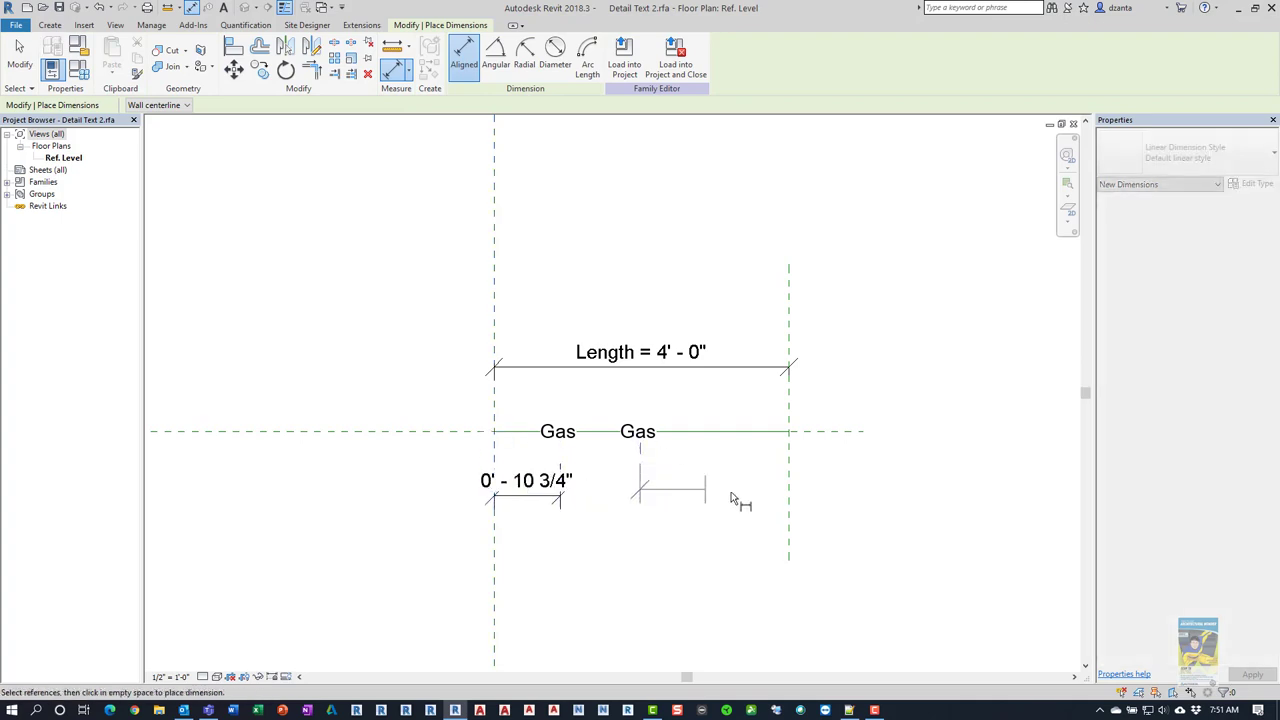
pyautogui.click(789, 478)
pyautogui.click(733, 505)
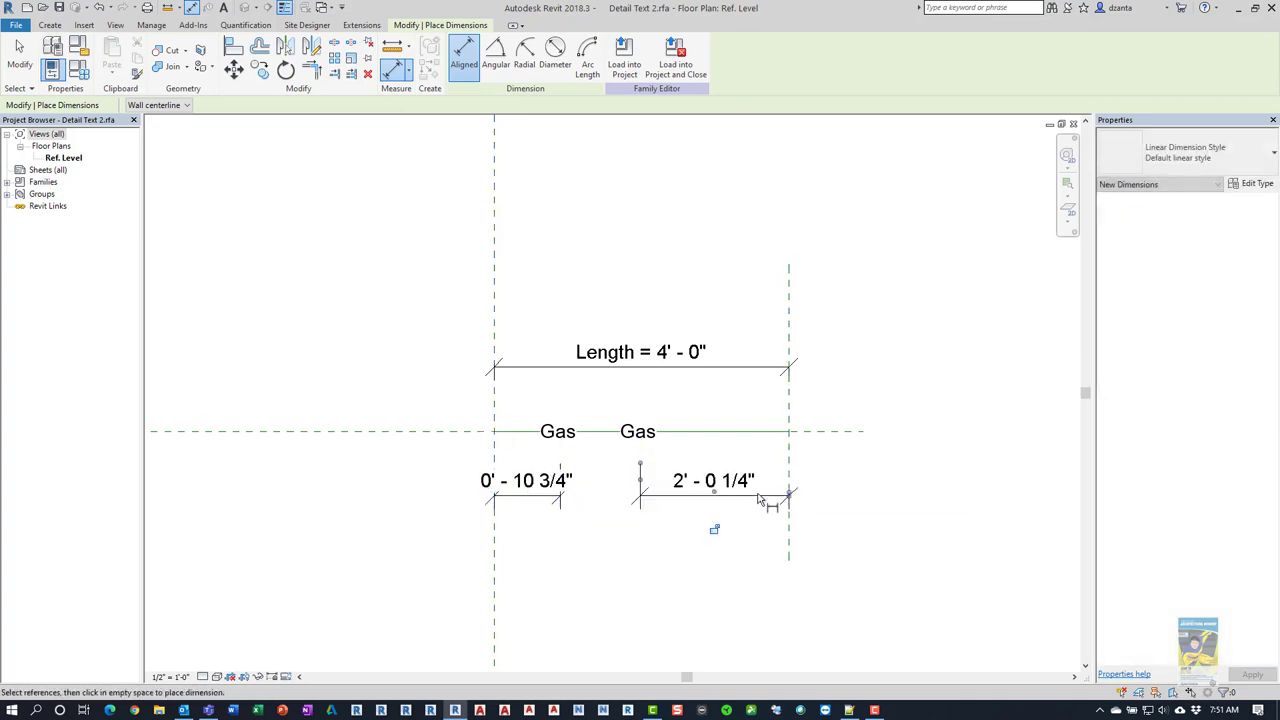
pyautogui.press('Escape')
# Label both dimensions between the Gas symbols and the end planes with the Offset parameter.
pyautogui.moveTo(671, 543); pyautogui.dragTo(565, 462)
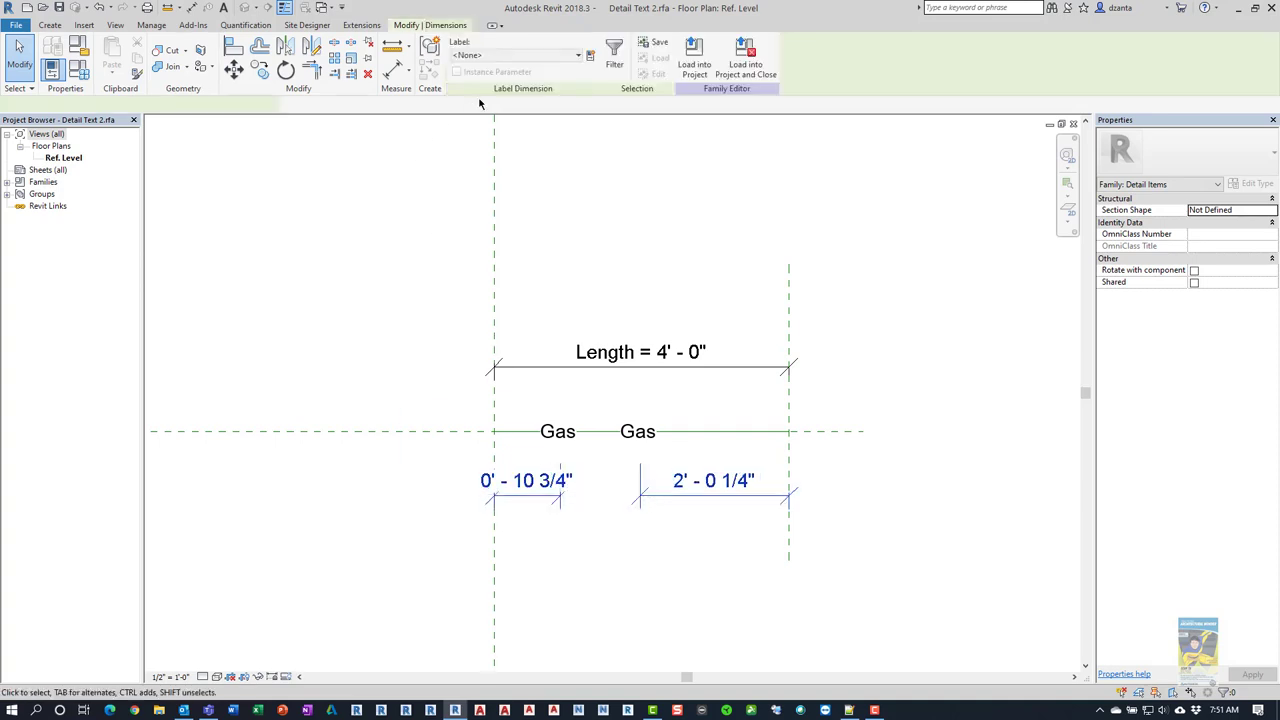
pyautogui.click(530, 55)
pyautogui.click(514, 114)
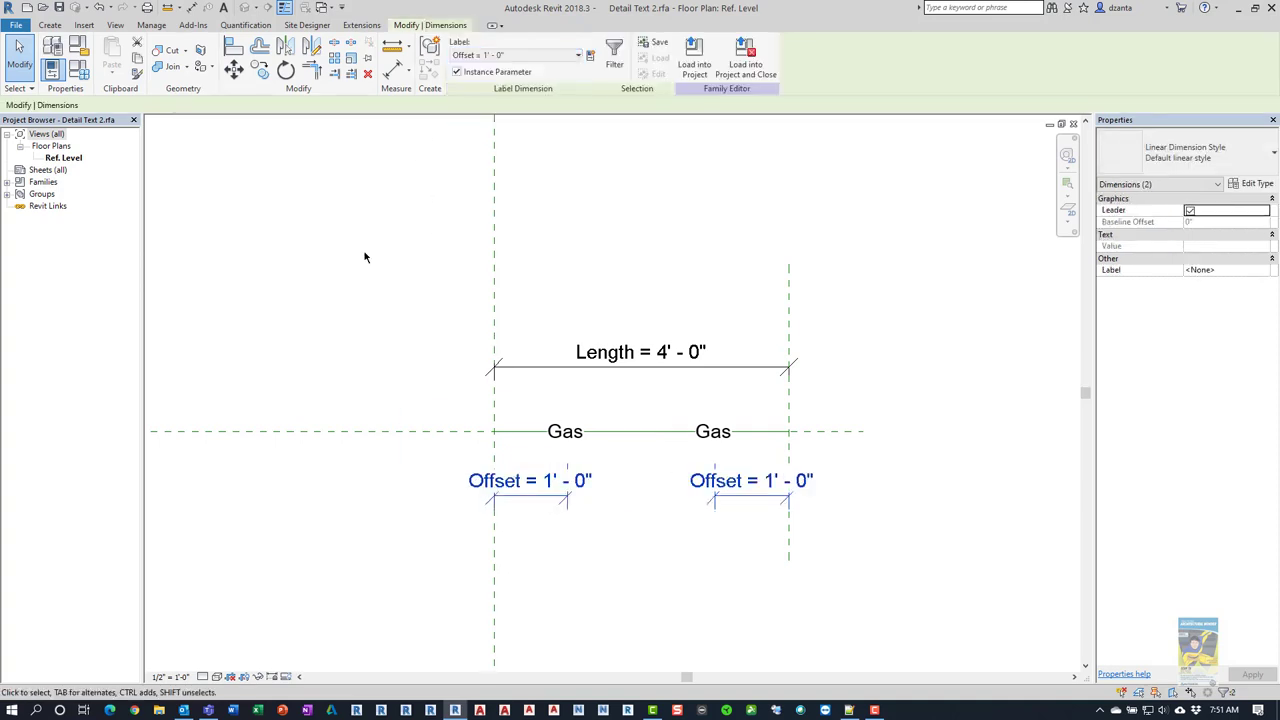
pyautogui.click(332, 276)
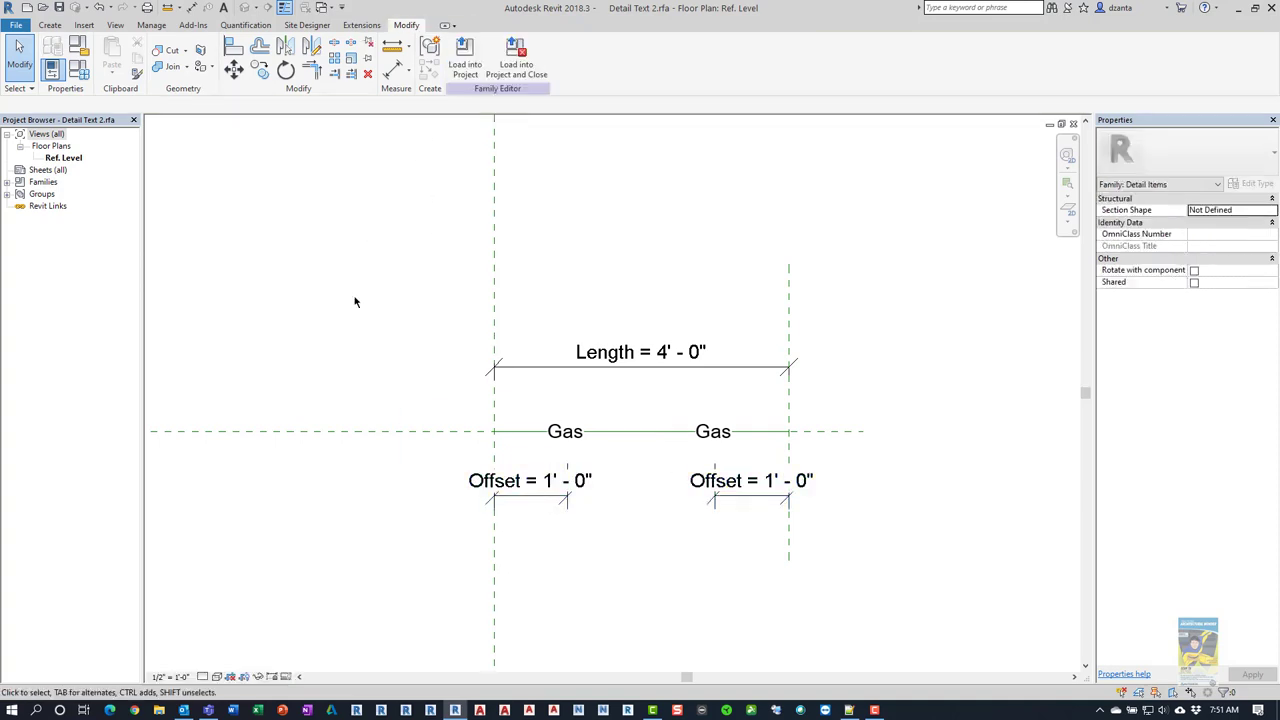
pyautogui.click(600, 431)
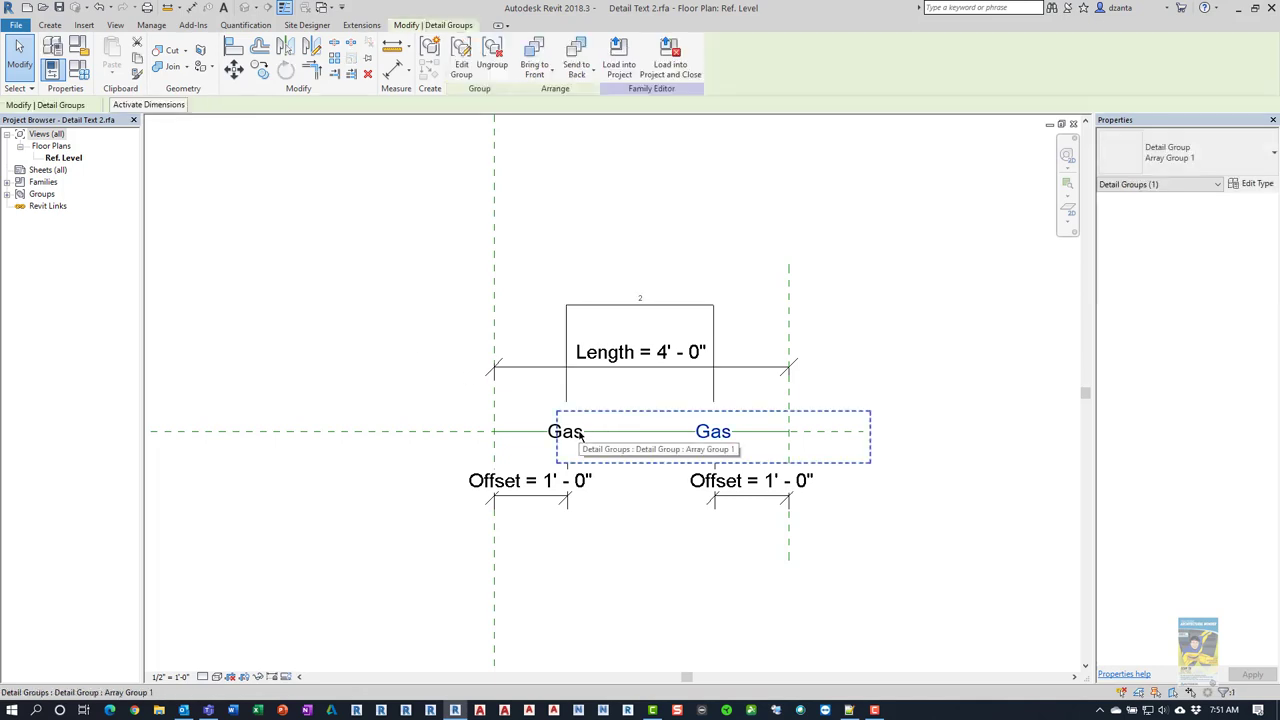
pyautogui.click(590, 317)
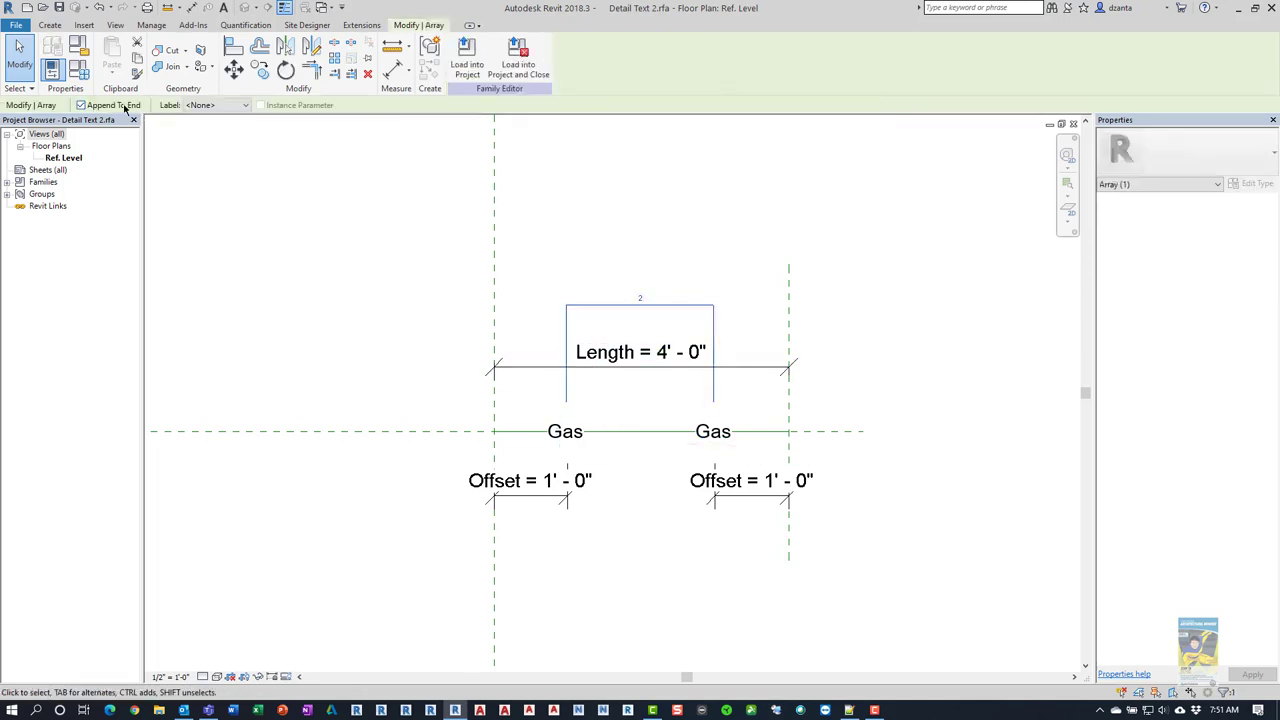
pyautogui.click(242, 185)
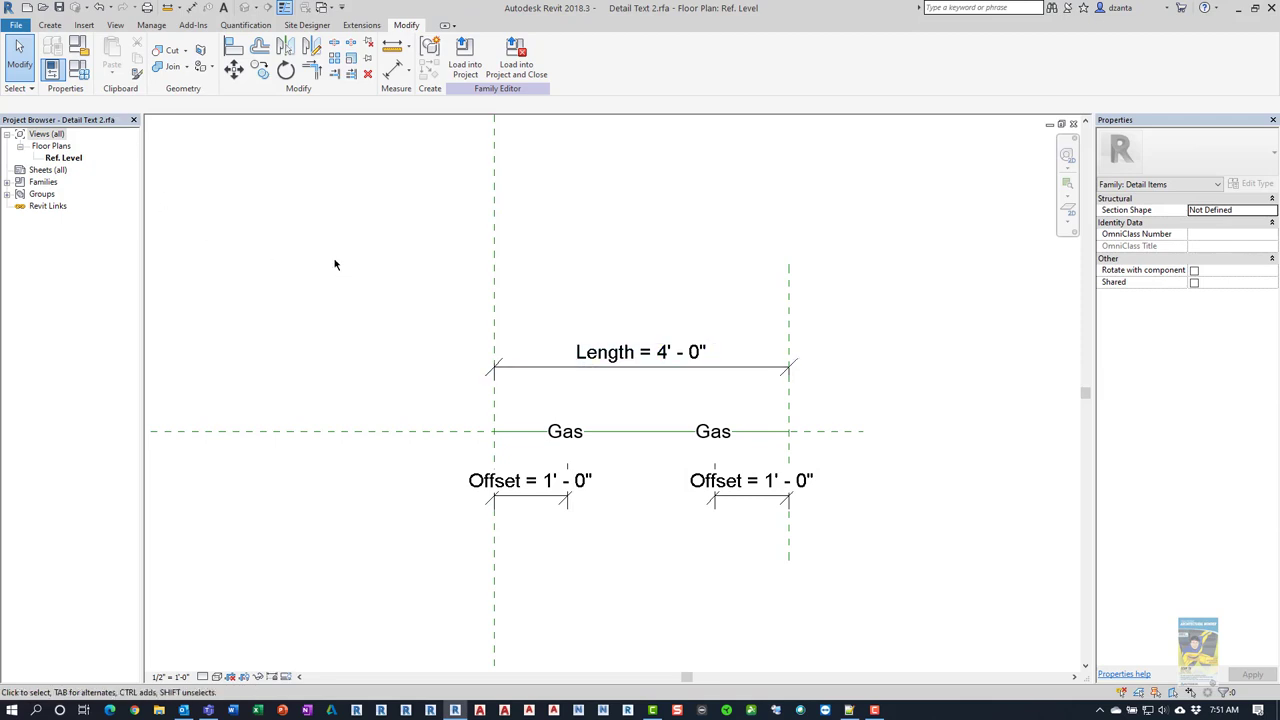
# Add a family instance parameter named ArrayItems with the parameter type Integer, grouped under Other.
pyautogui.click(79, 69)
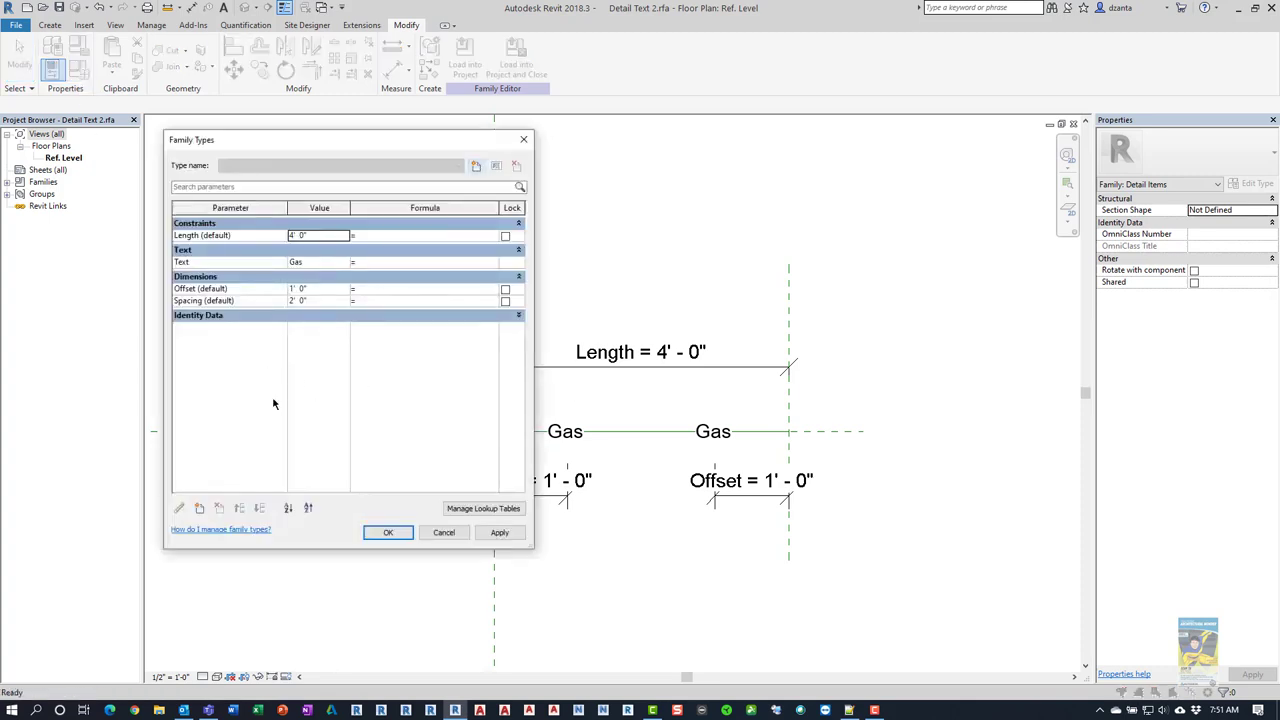
pyautogui.click(200, 508)
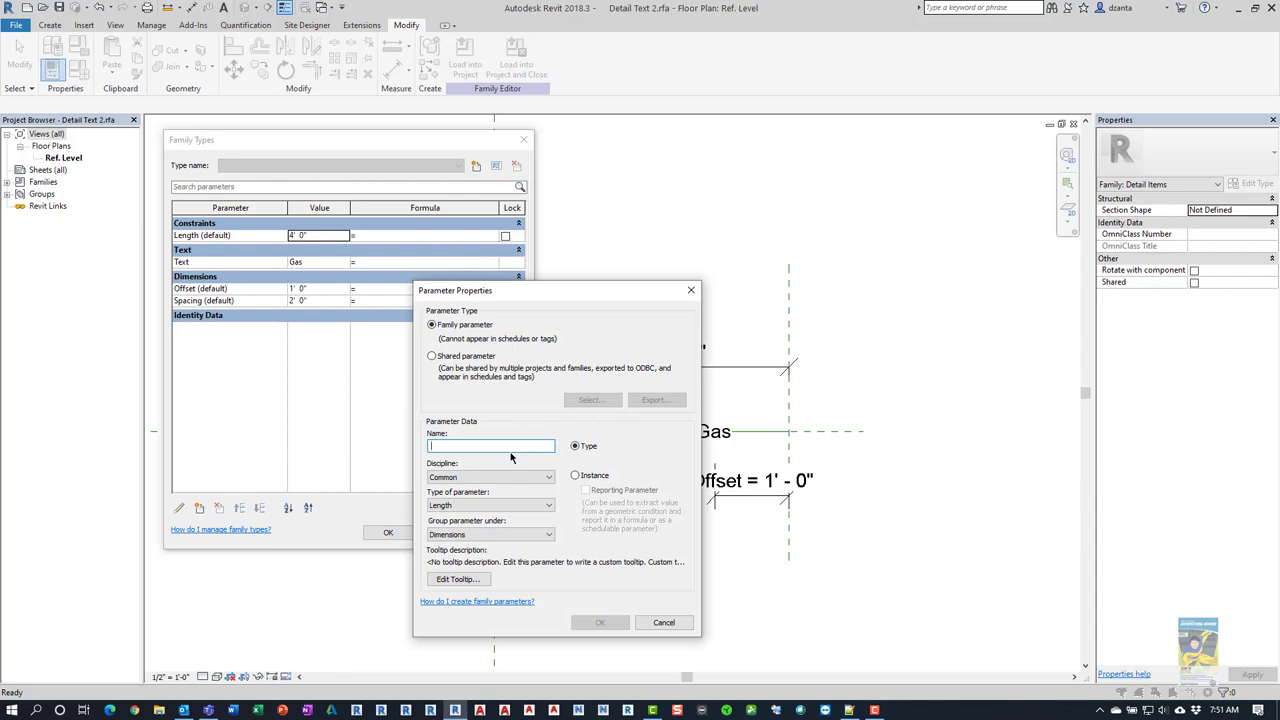
pyautogui.write('Arra')
pyautogui.press('BackSpace')
pyautogui.press('BackSpace')
pyautogui.press('BackSpace')
pyautogui.press('BackSpace')
pyautogui.write('ArrayItems')
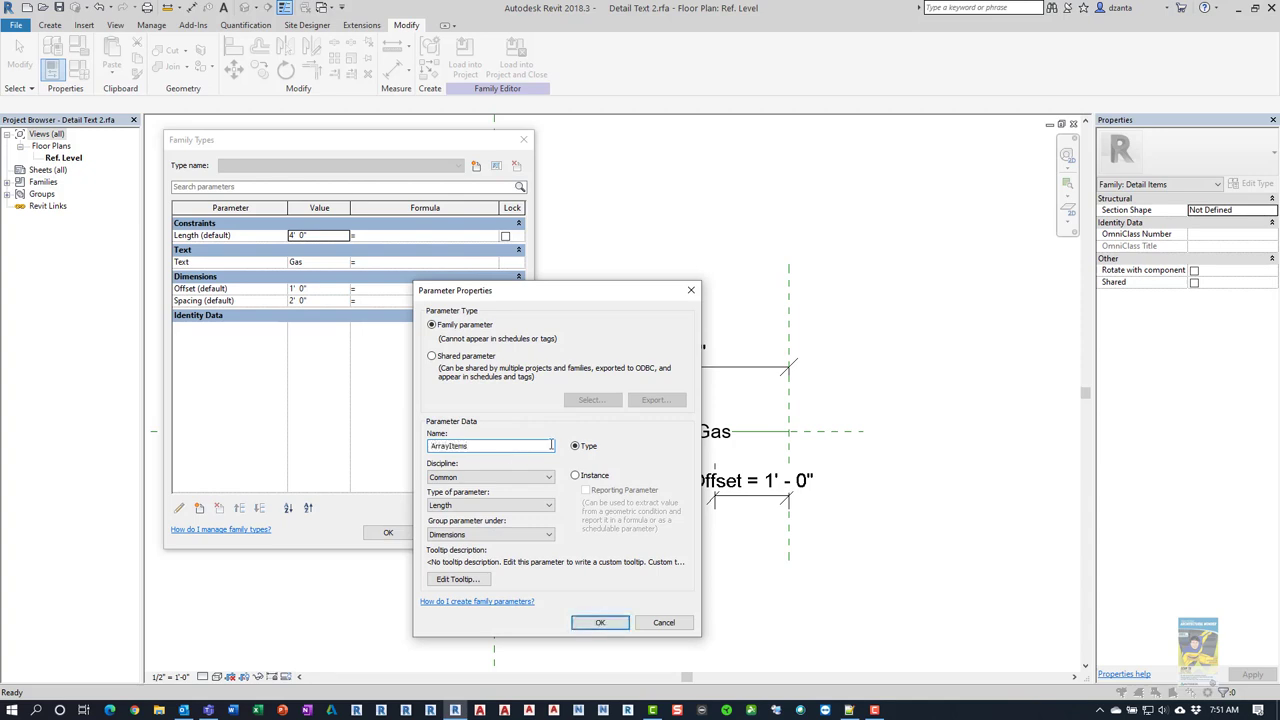
pyautogui.click(477, 505)
pyautogui.click(474, 520)
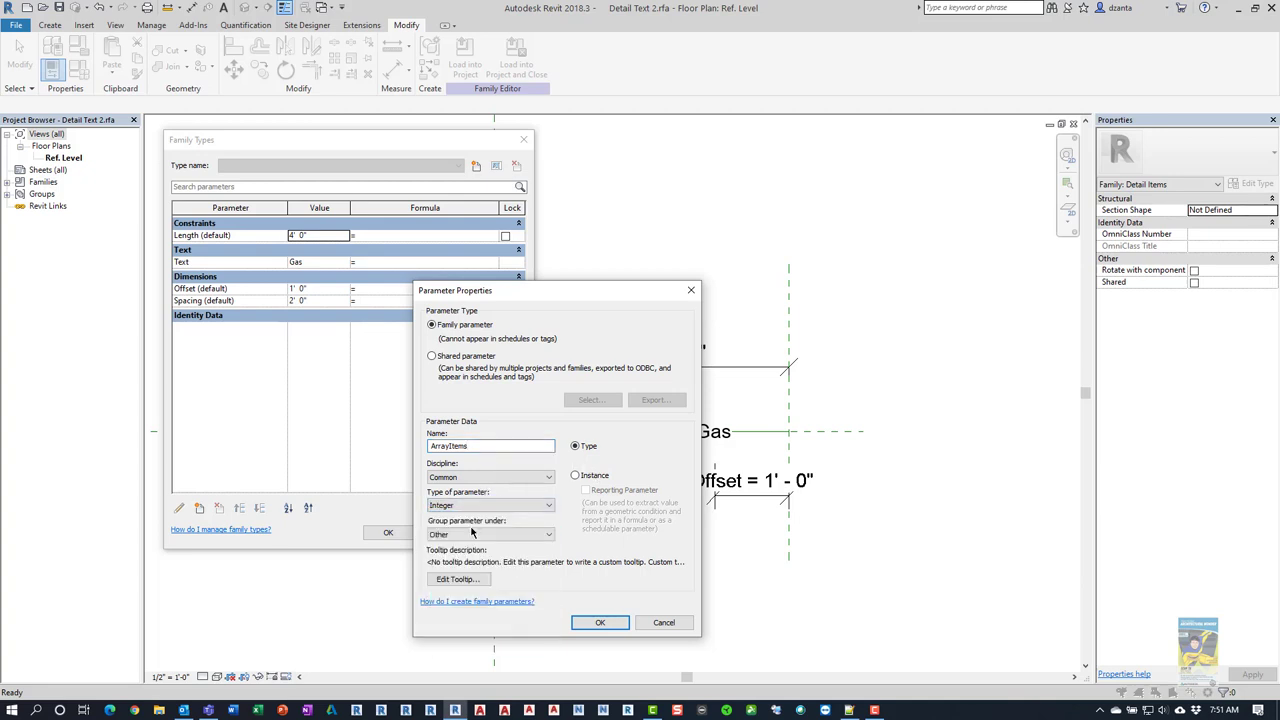
pyautogui.click(589, 477)
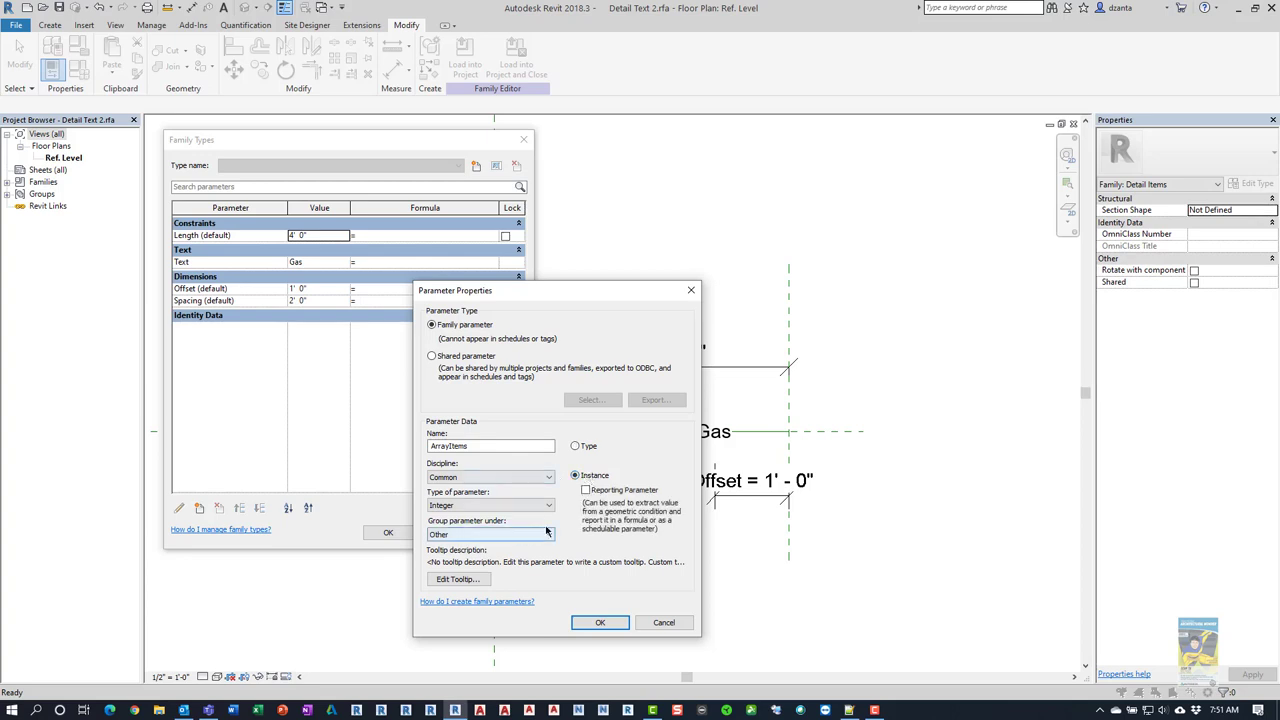
pyautogui.click(594, 622)
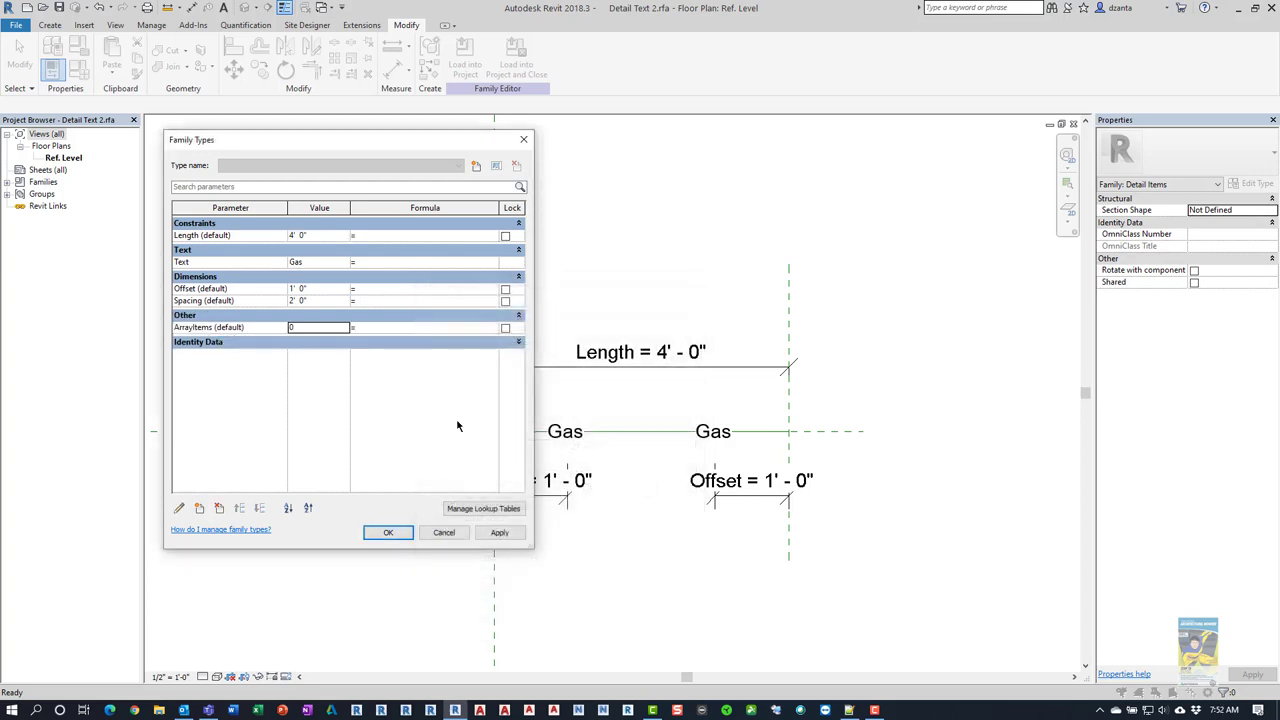
# Set ArrayItems to 2 and give it the formula (Length - 2 * Offset) / Spacing + 1.
pyautogui.click(316, 328)
pyautogui.write('2')
pyautogui.click(385, 327)
pyautogui.write('set)/Spacing')
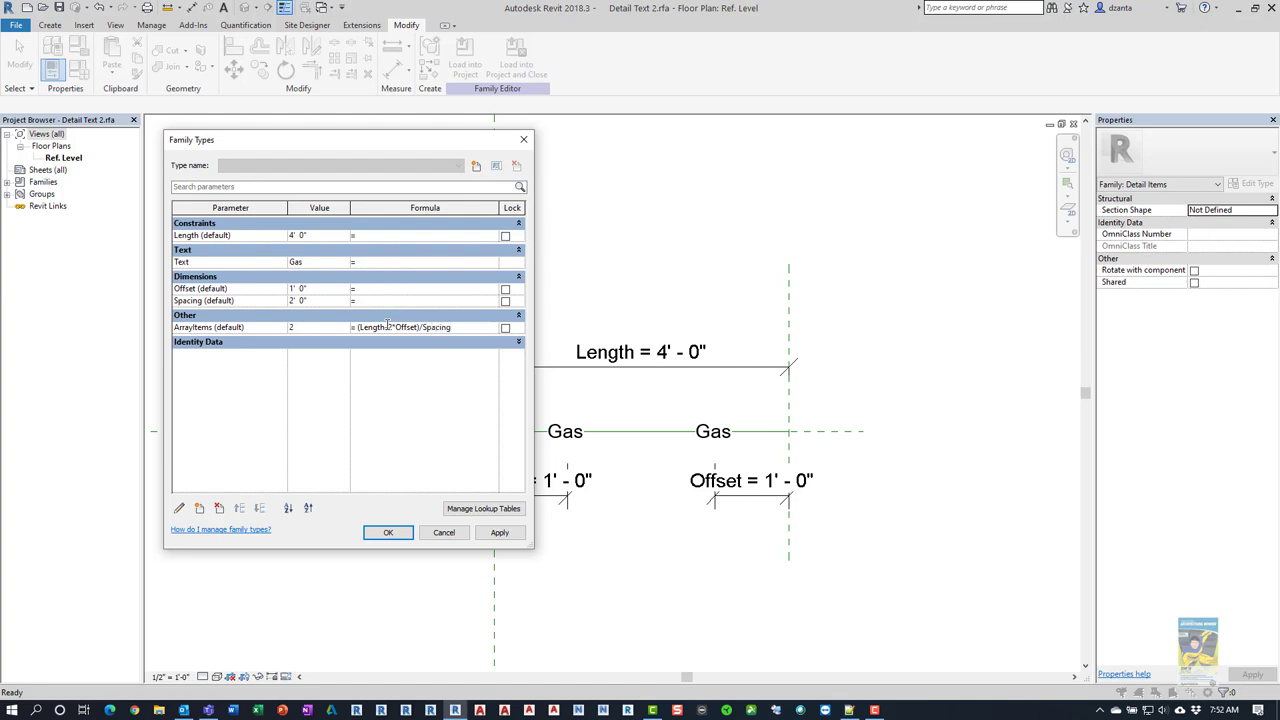
pyautogui.write('+1')
pyautogui.press('Return')
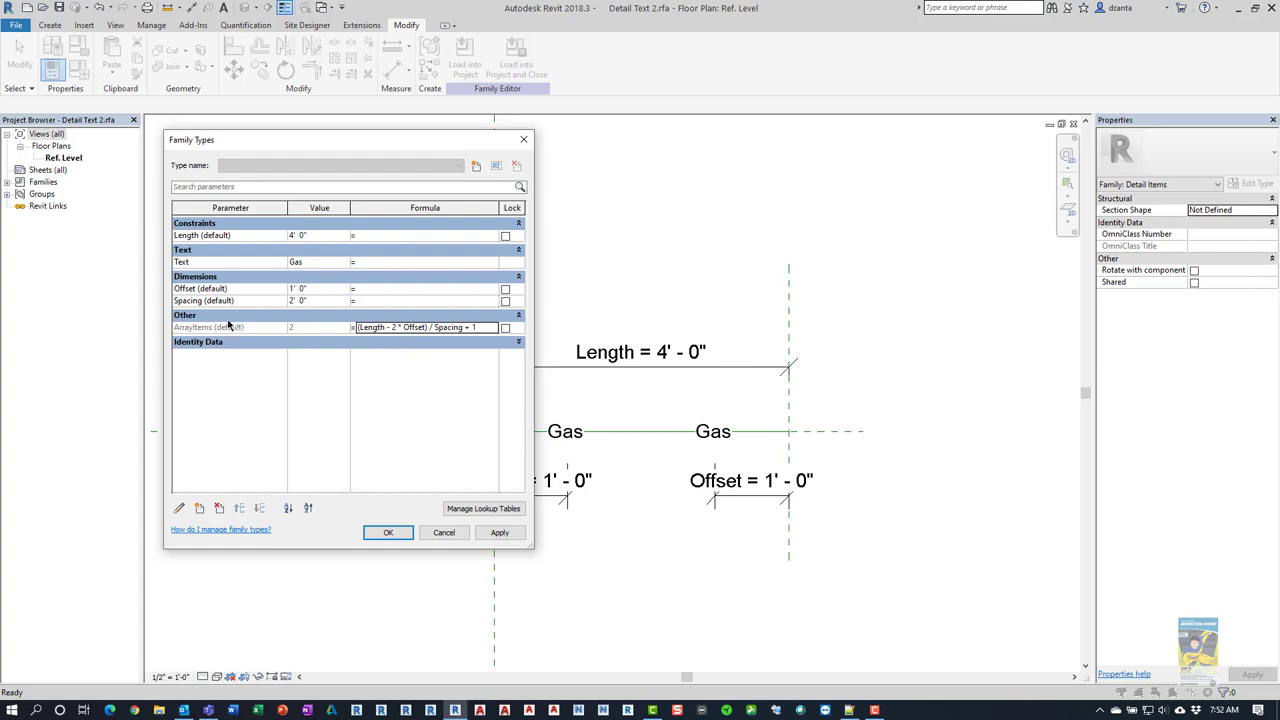
pyautogui.click(390, 532)
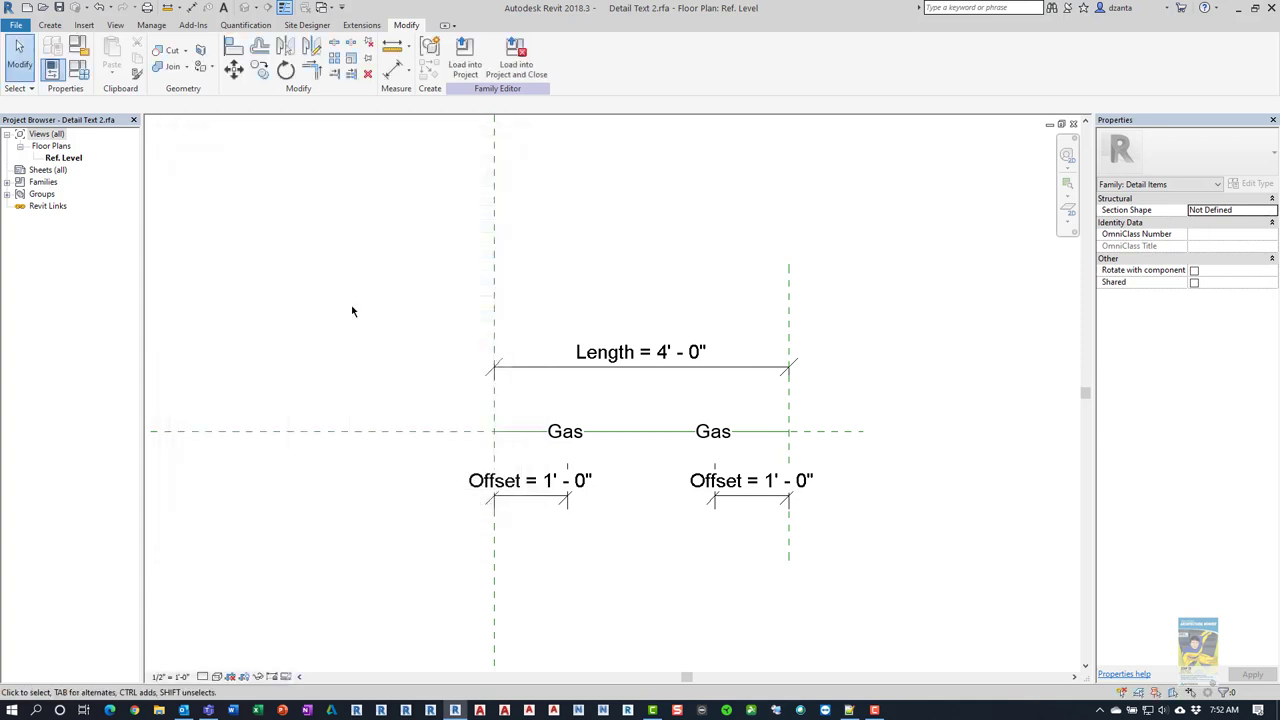
# Turn off Append To End for the Gas symbol array and label its item count with the ArrayItems parameter.
pyautogui.click(575, 437)
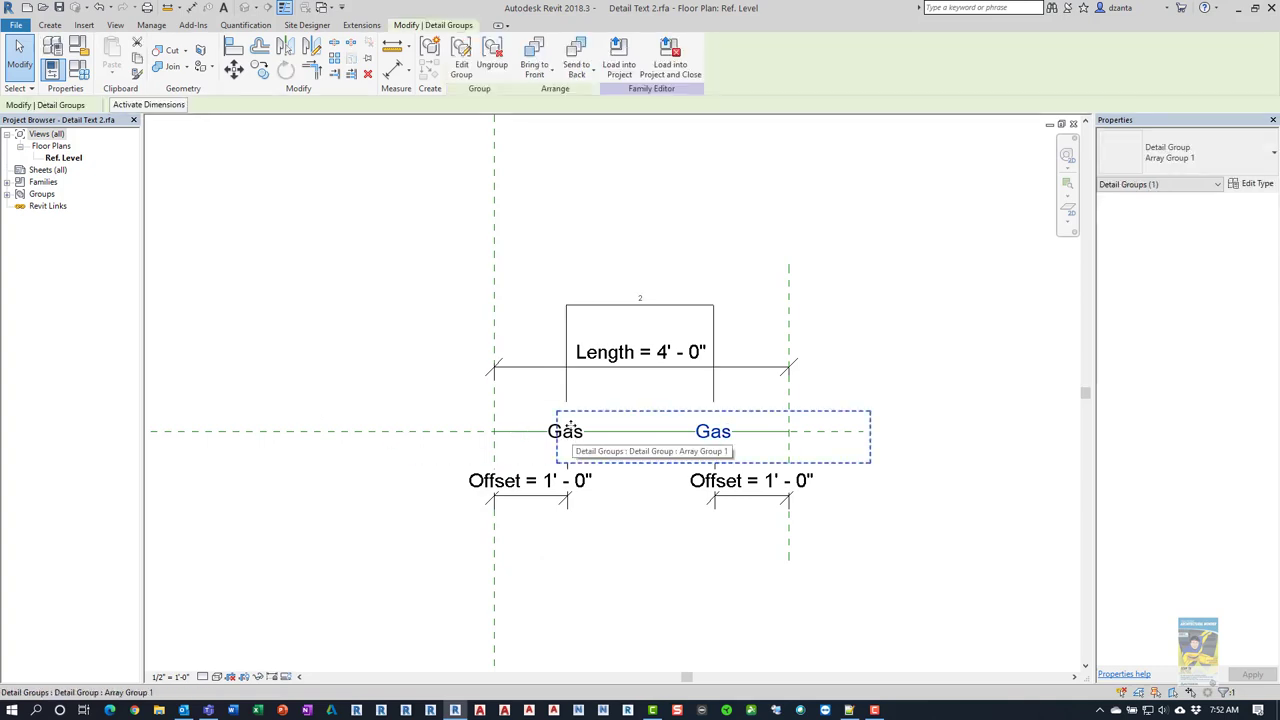
pyautogui.click(567, 333)
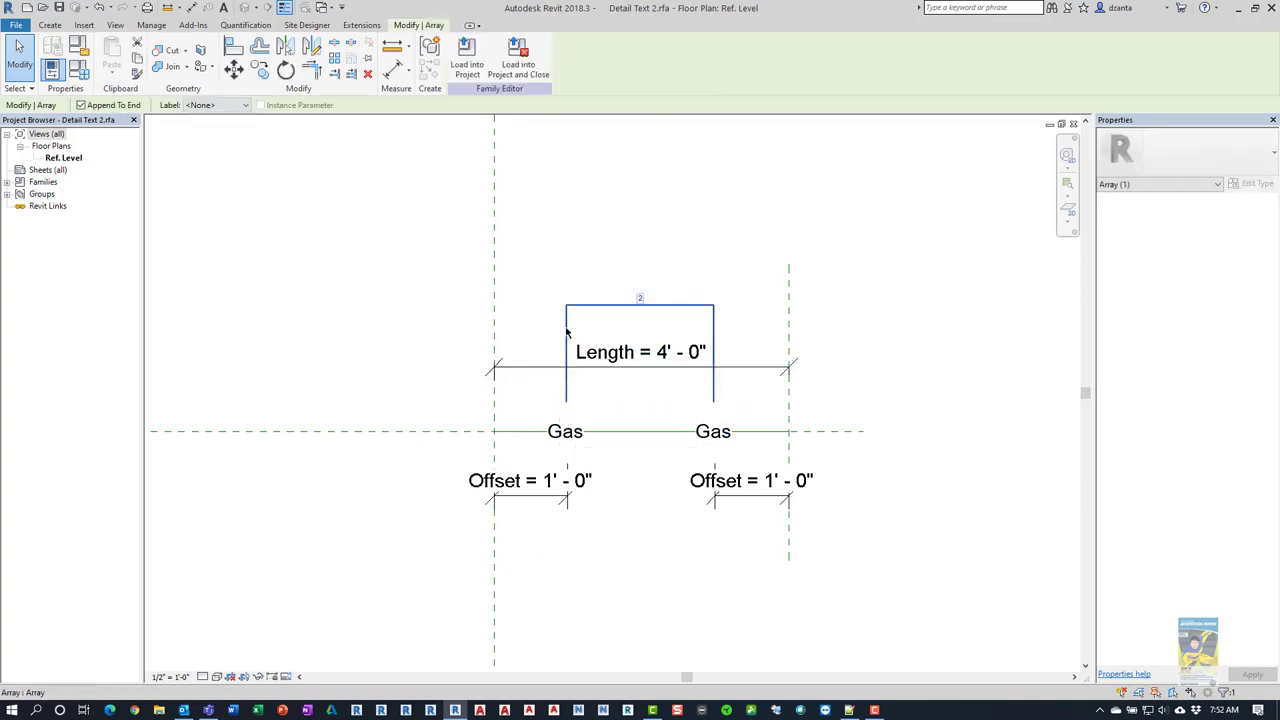
pyautogui.click(94, 108)
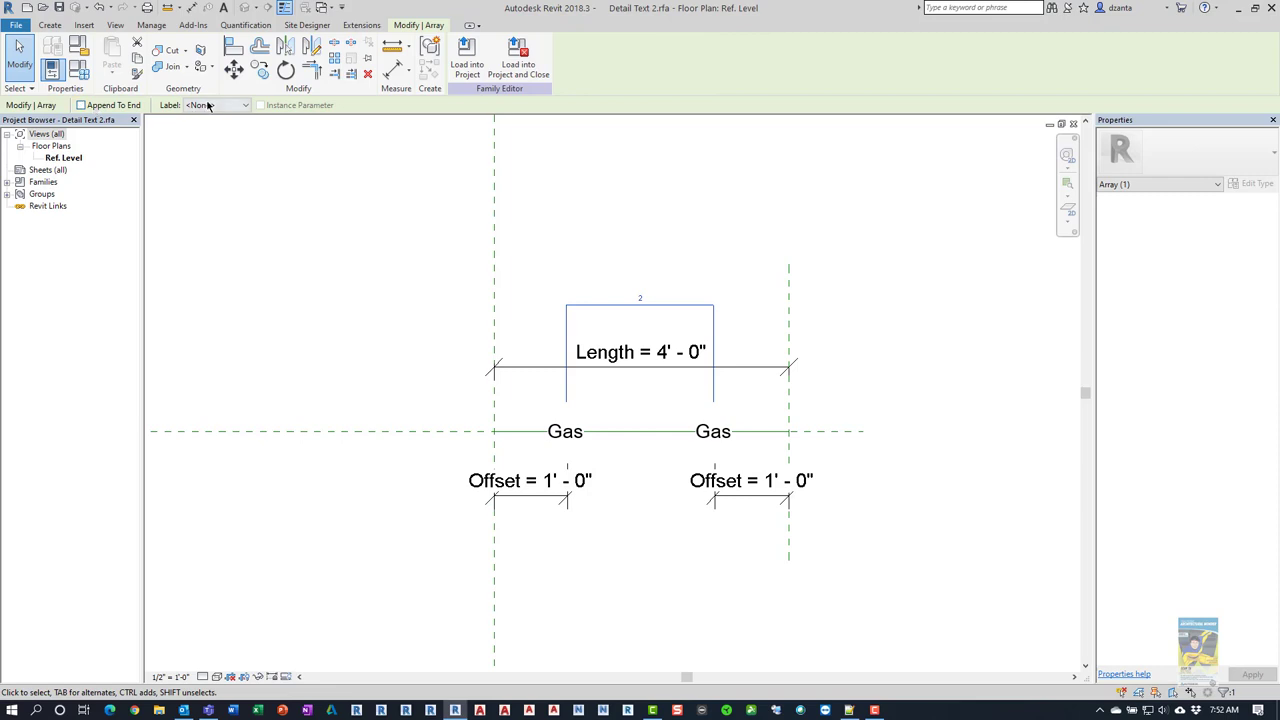
pyautogui.click(212, 105)
pyautogui.click(213, 139)
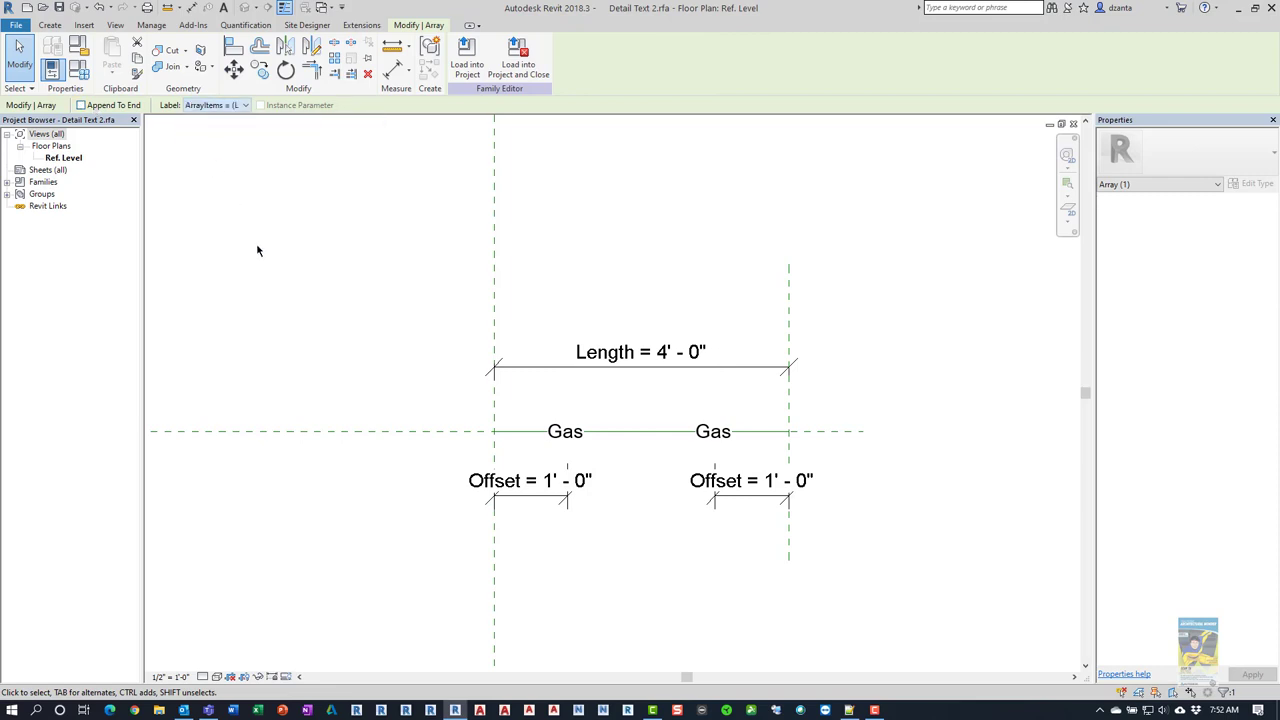
pyautogui.click(274, 279)
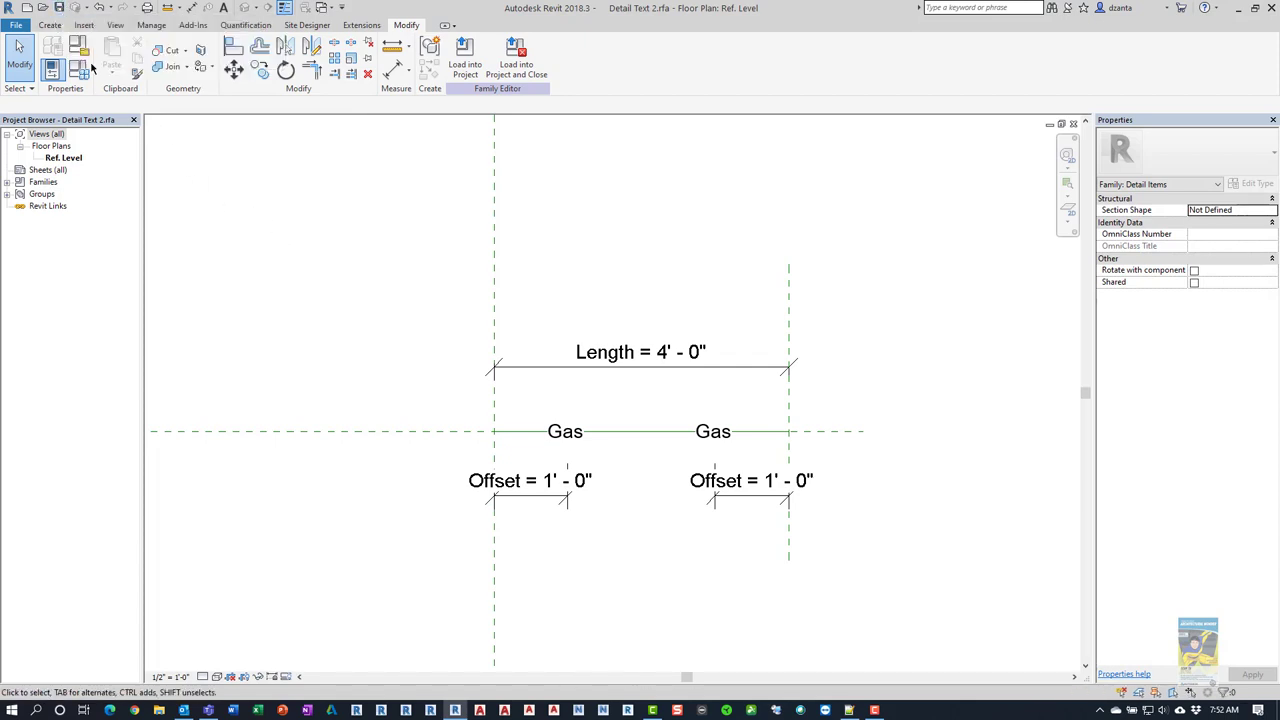
# Create a new project from a template for testing the detail component.
pyautogui.click(25, 8)
pyautogui.click(600, 328)
pyautogui.click(560, 352)
pyautogui.click(606, 401)
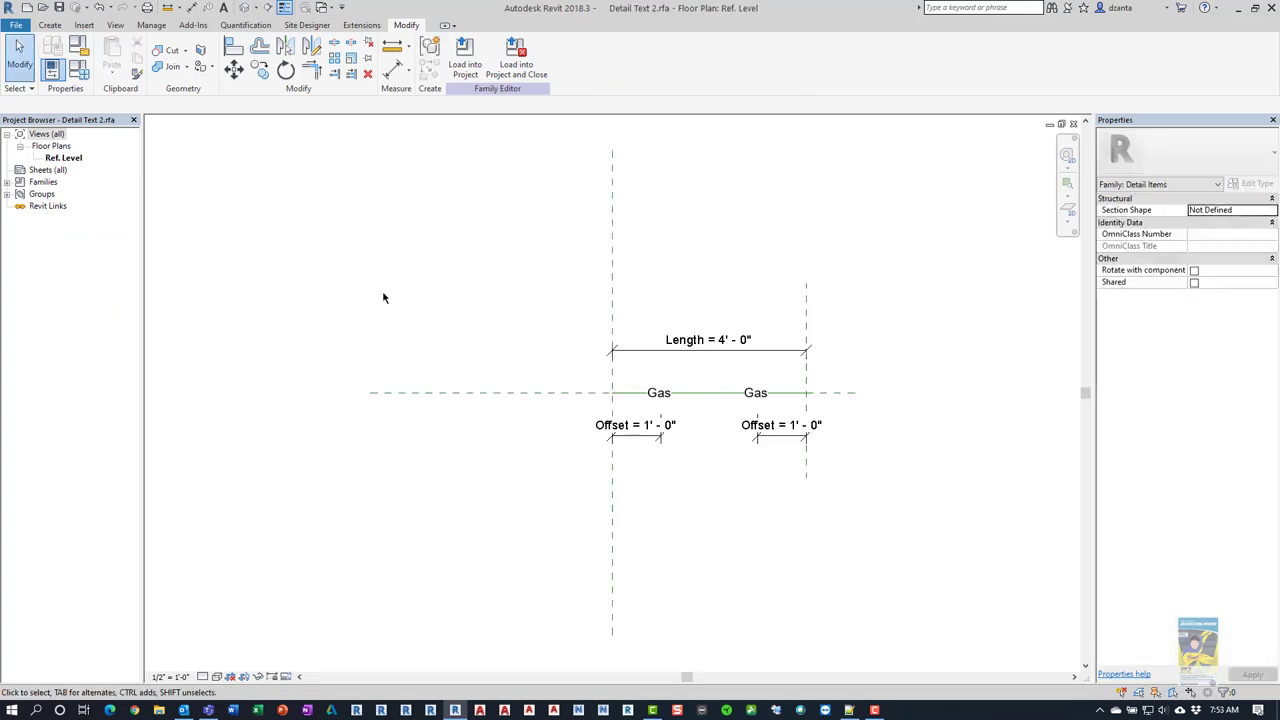
# Load the Detail Text 2 family into Project2 only.
pyautogui.click(465, 55)
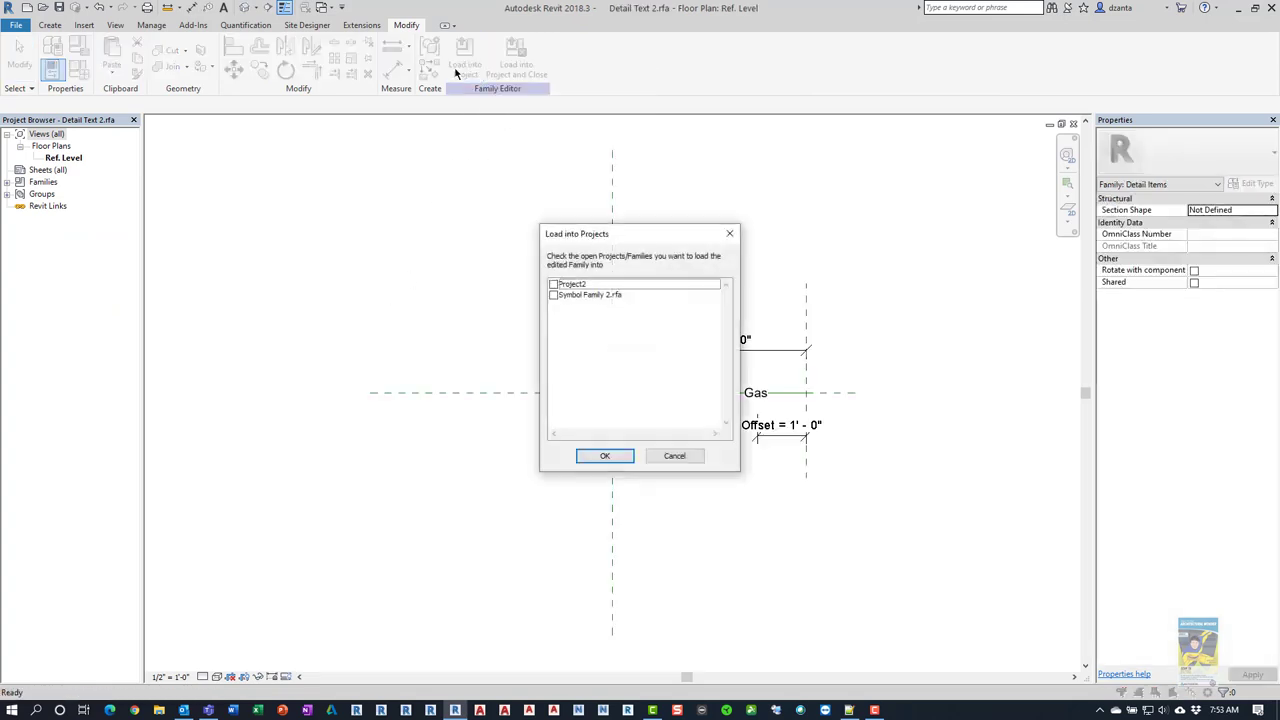
pyautogui.click(553, 285)
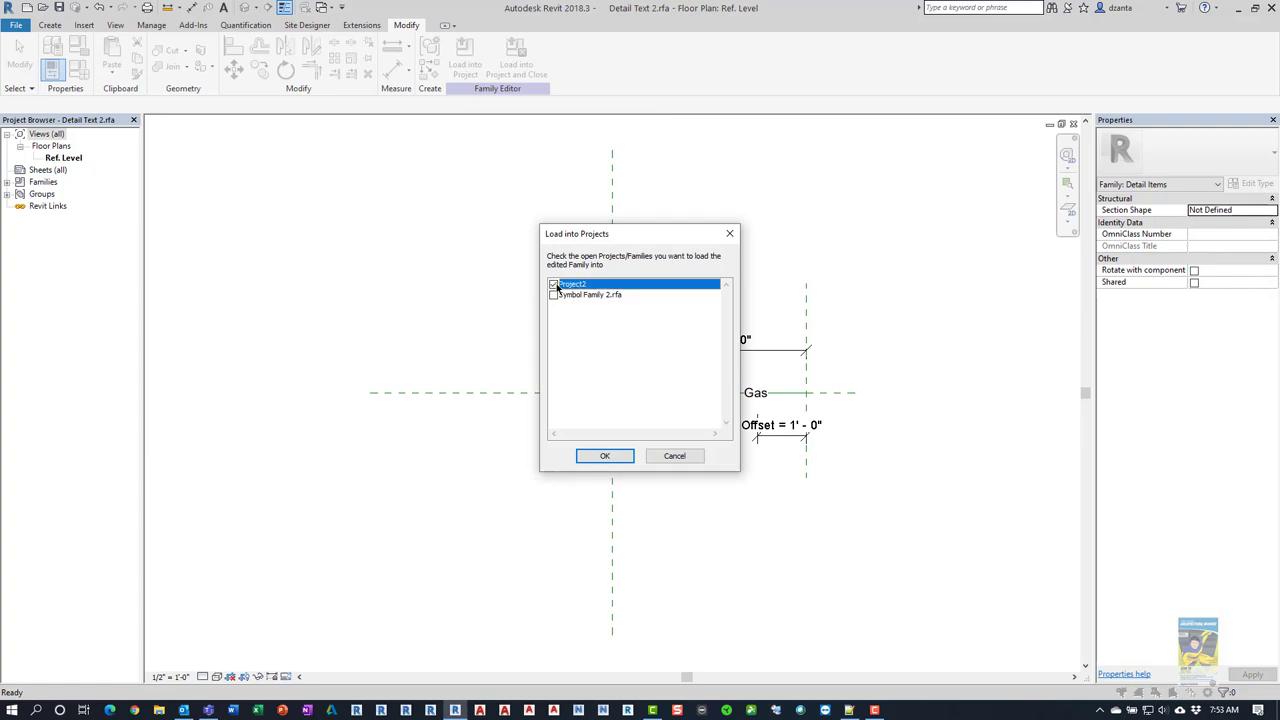
pyautogui.click(604, 455)
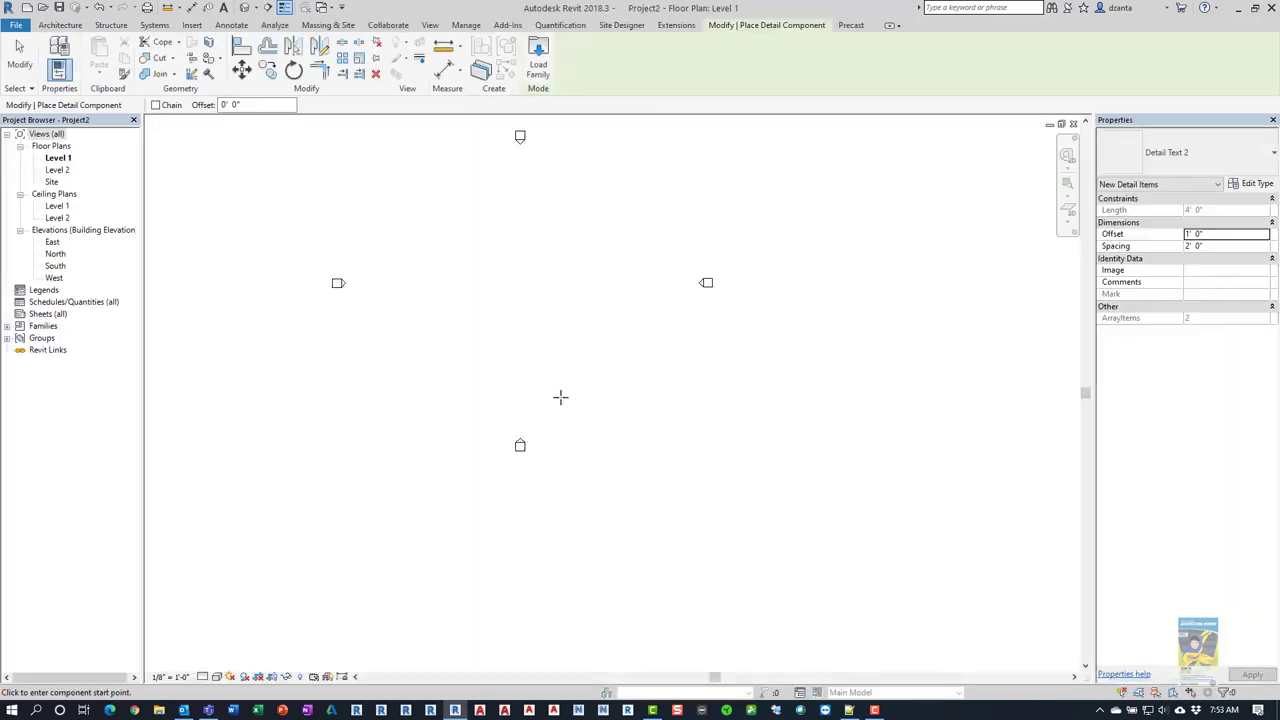
# Place a Detail Text 2 line about 48' long in the Level 1 plan, rising diagonally between the elevation markers.
pyautogui.moveTo(528, 270); pyautogui.dragTo(543, 320, button='middle')
pyautogui.click(466, 375)
pyautogui.click(589, 308)
pyautogui.click(17, 64)
pyautogui.scroll(6, 466, 362)
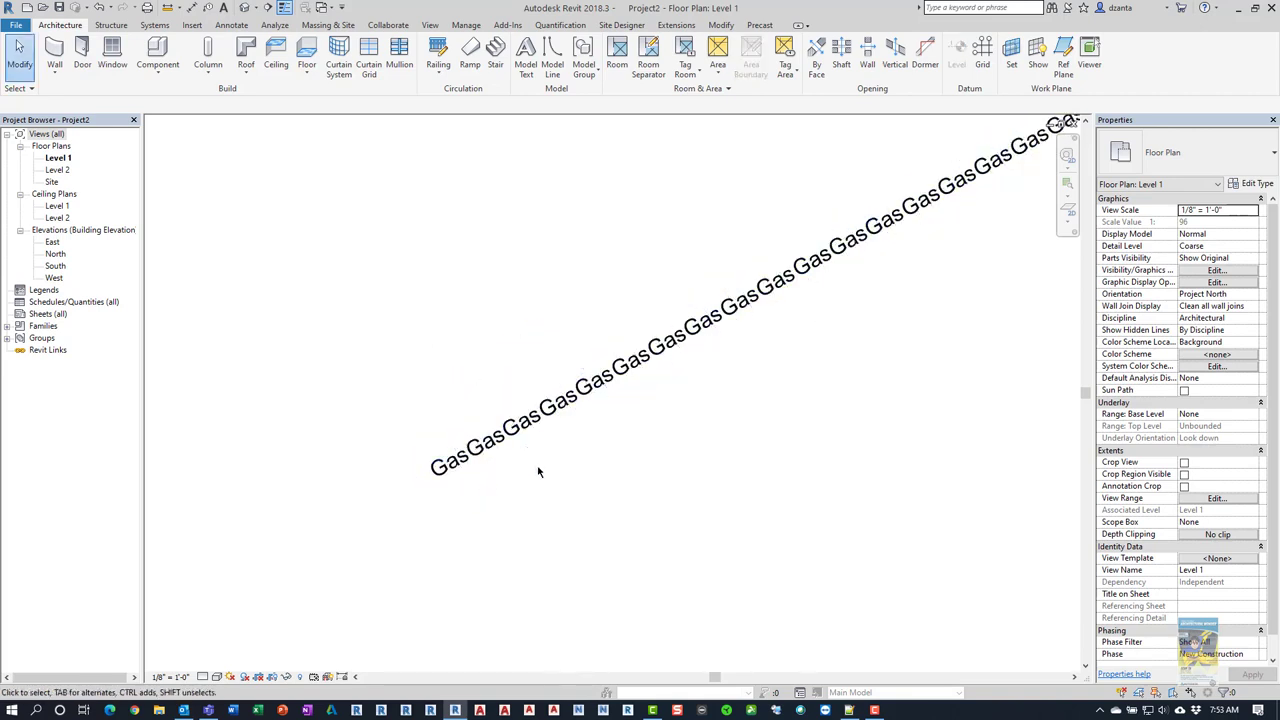
# Set the Level 1 floor plan's view scale to 1/2" = 1'-0".
pyautogui.click(160, 678)
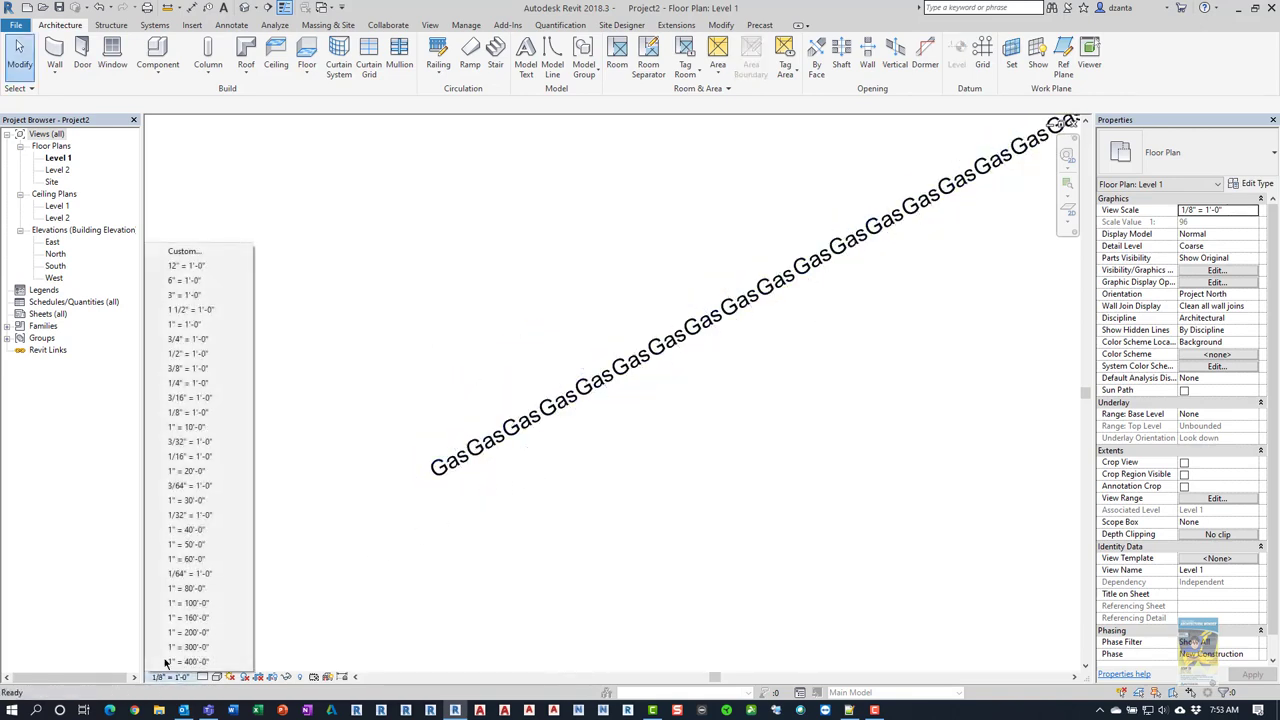
pyautogui.click(188, 353)
pyautogui.scroll(5, 493, 433)
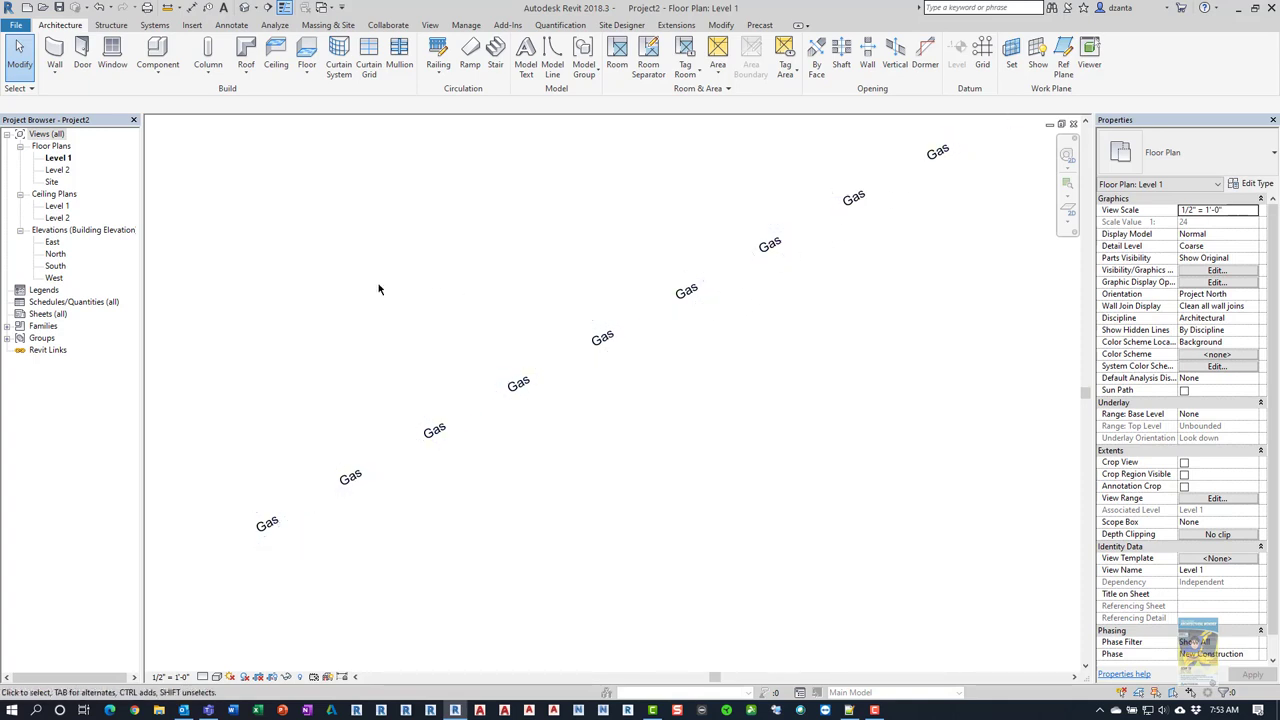
# Switch to the Detail Text 2 family and draw a detail line through the Gas symbols from the start to the end reference plane.
pyautogui.hotkey('ctrl', 'Tab')
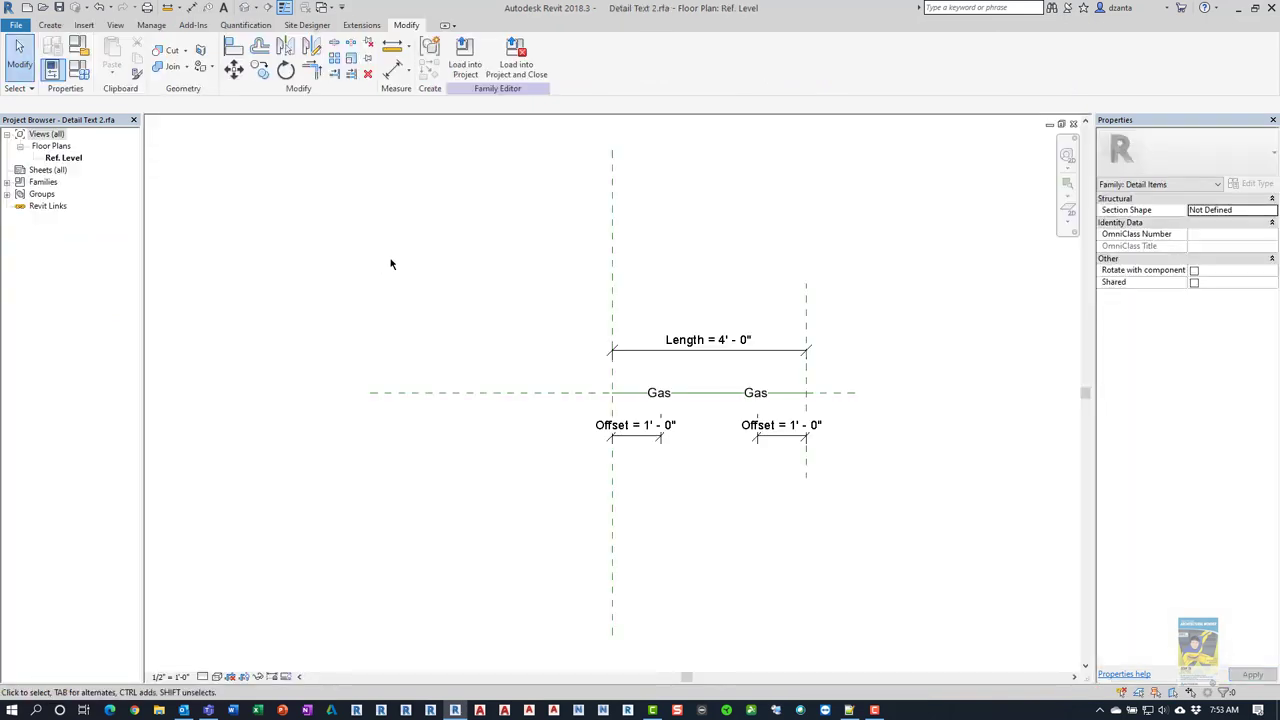
pyautogui.scroll(4, 757, 386)
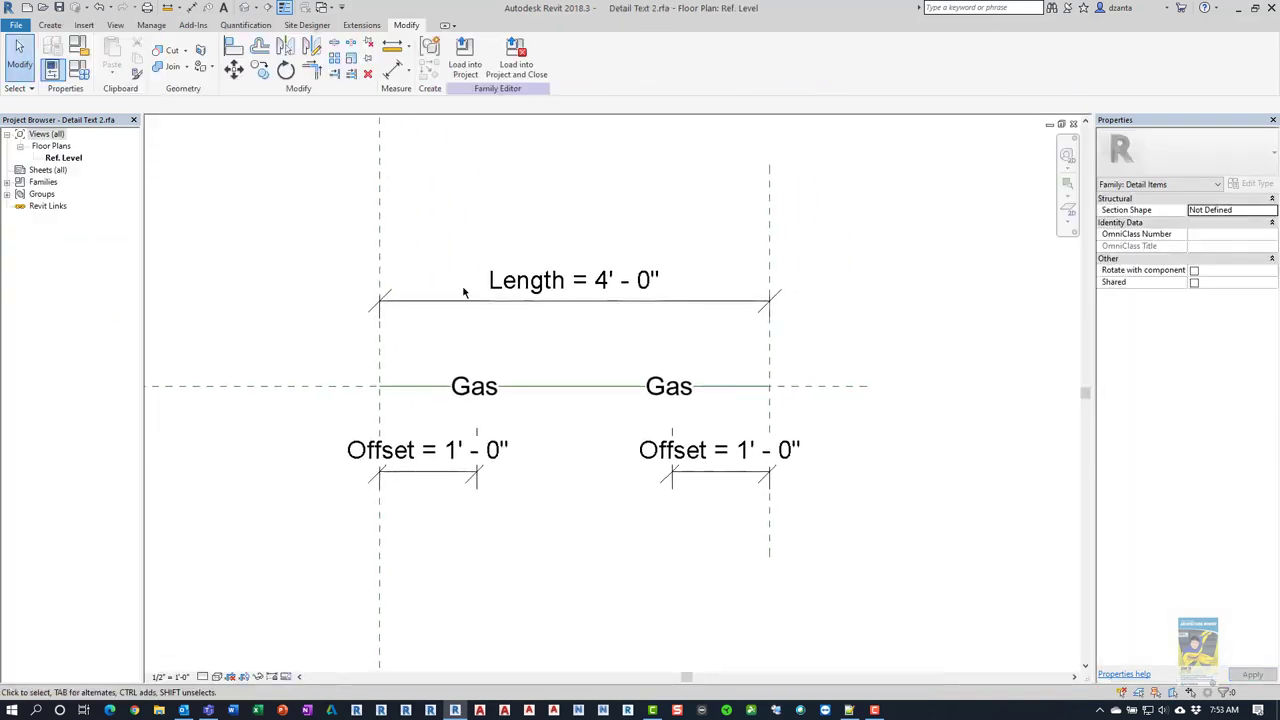
pyautogui.click(50, 25)
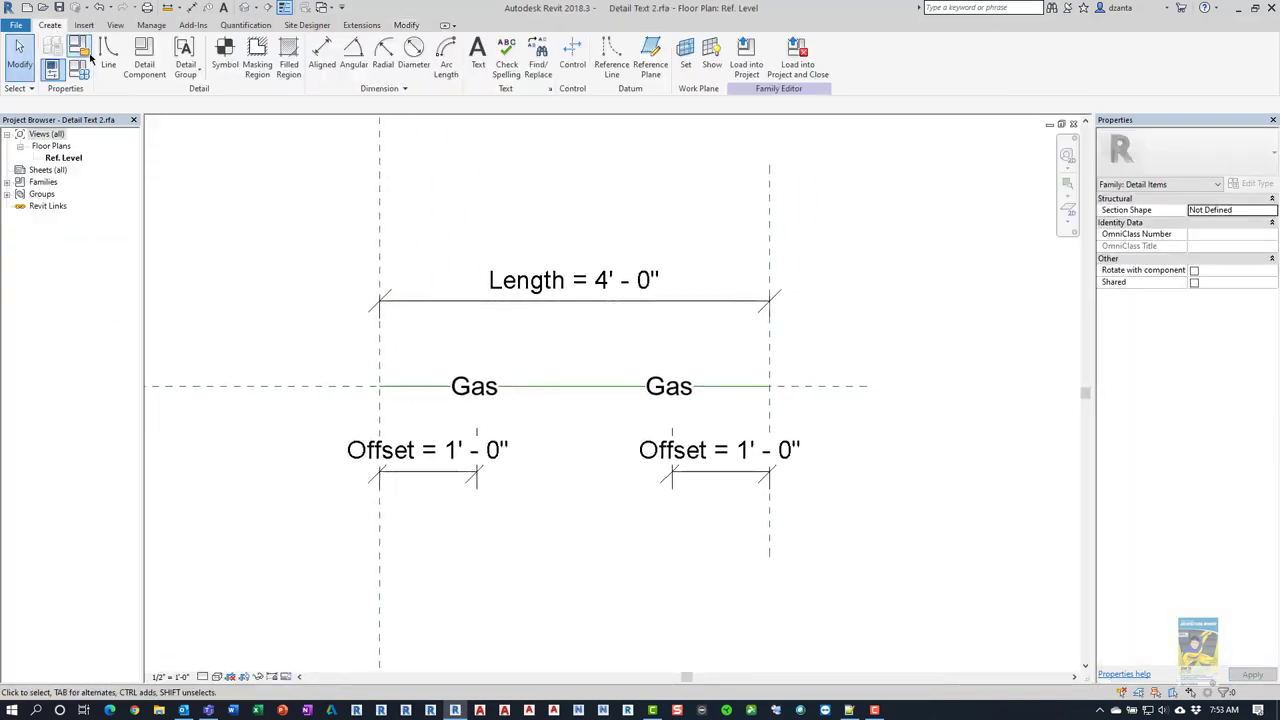
pyautogui.click(110, 63)
pyautogui.click(379, 386)
pyautogui.click(769, 386)
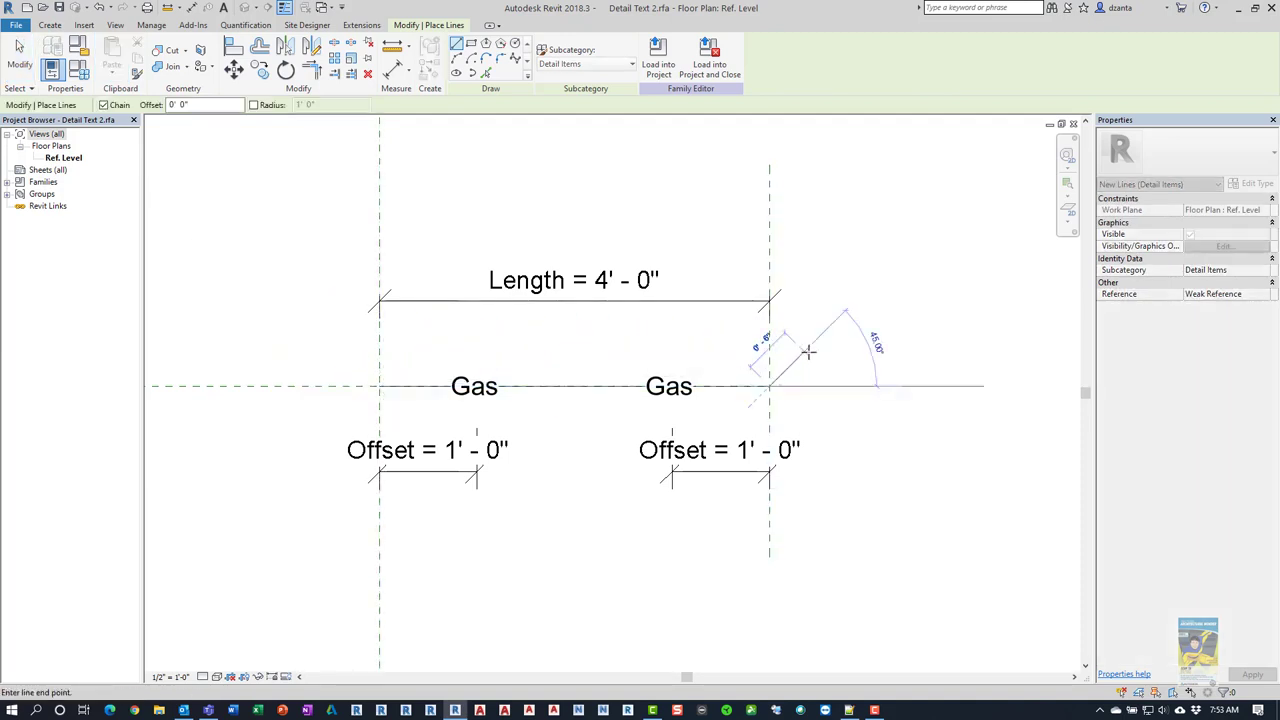
pyautogui.press('Escape')
# Align and lock the detail line's two endpoints to the end and start reference planes.
pyautogui.press('a')
pyautogui.press('l')
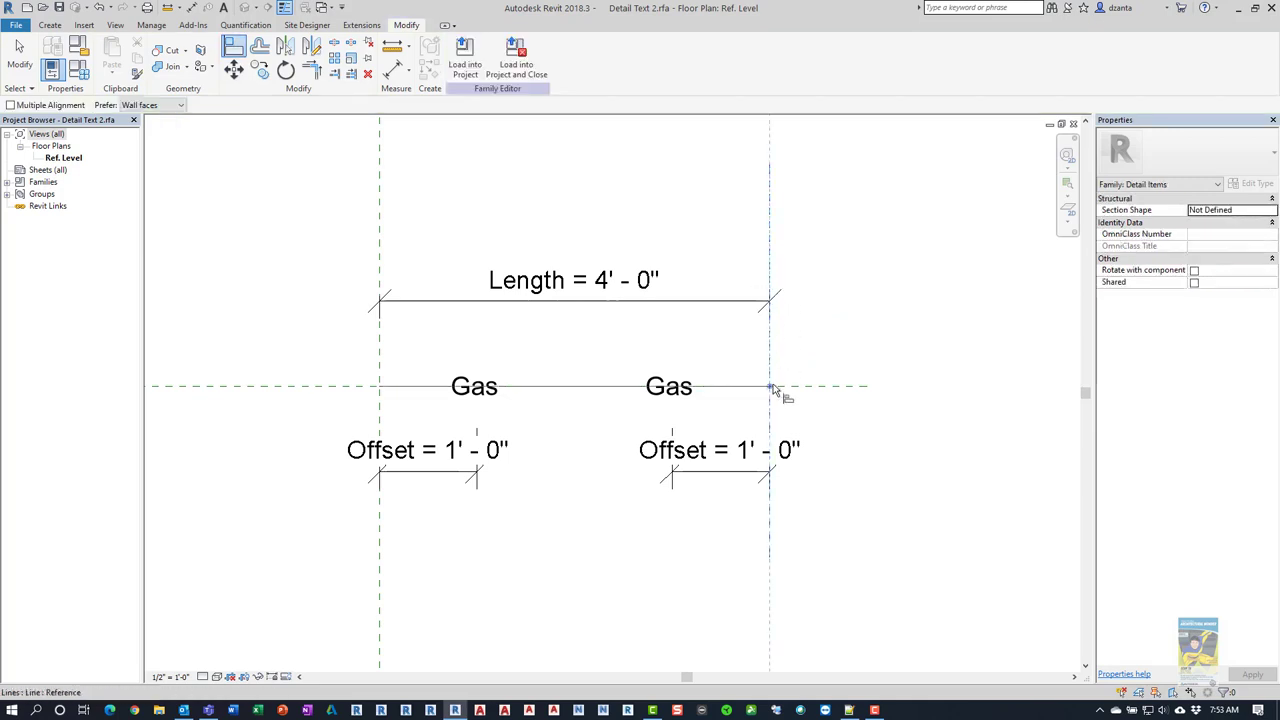
pyautogui.click(769, 232)
pyautogui.click(770, 388)
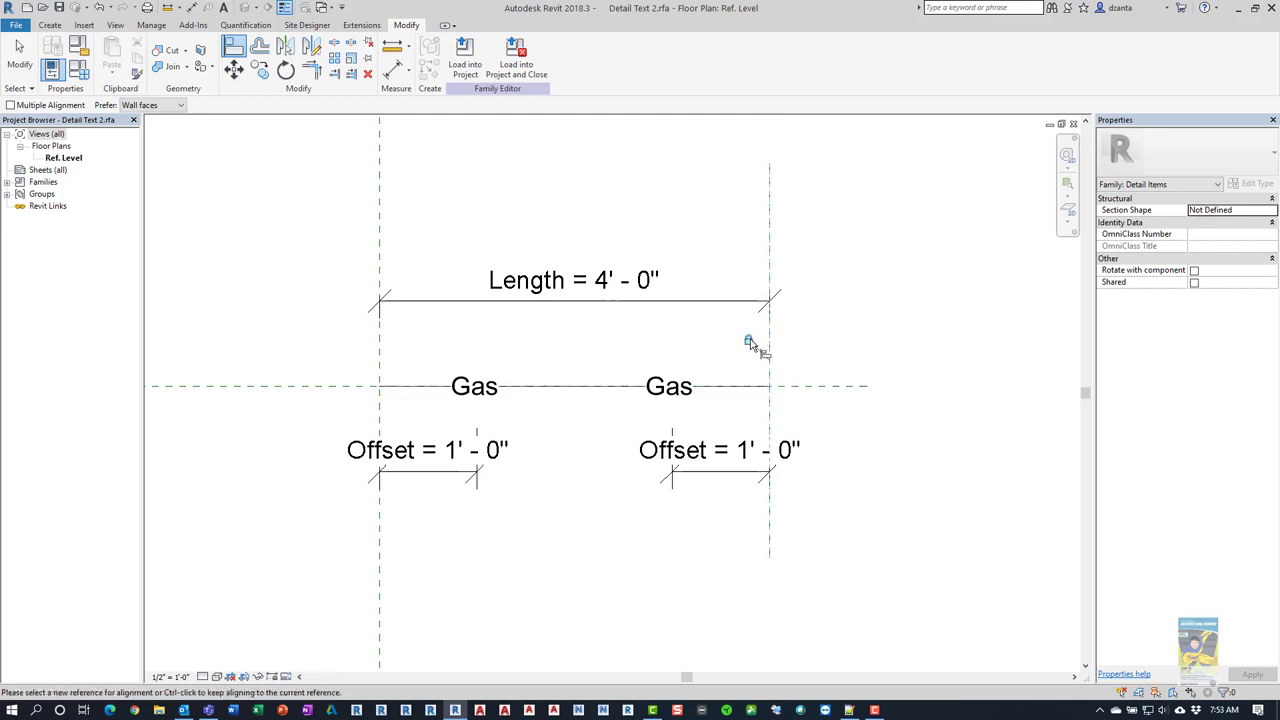
pyautogui.click(379, 211)
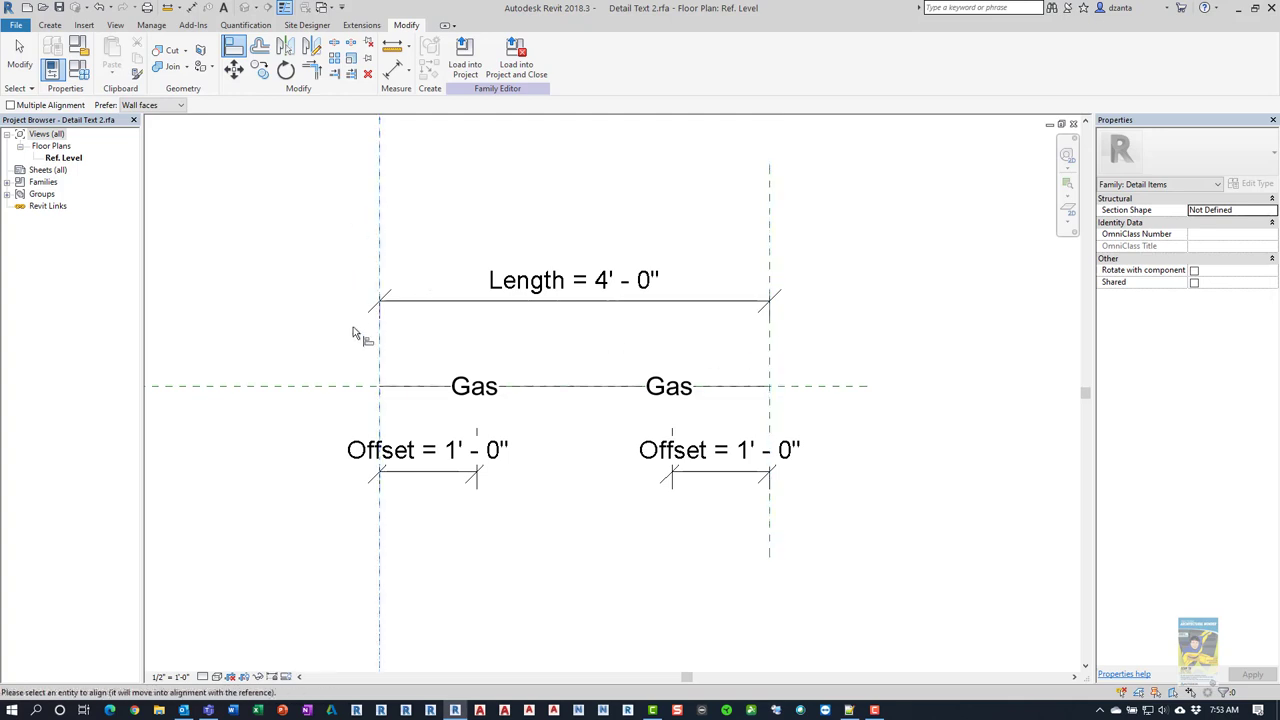
pyautogui.click(379, 388)
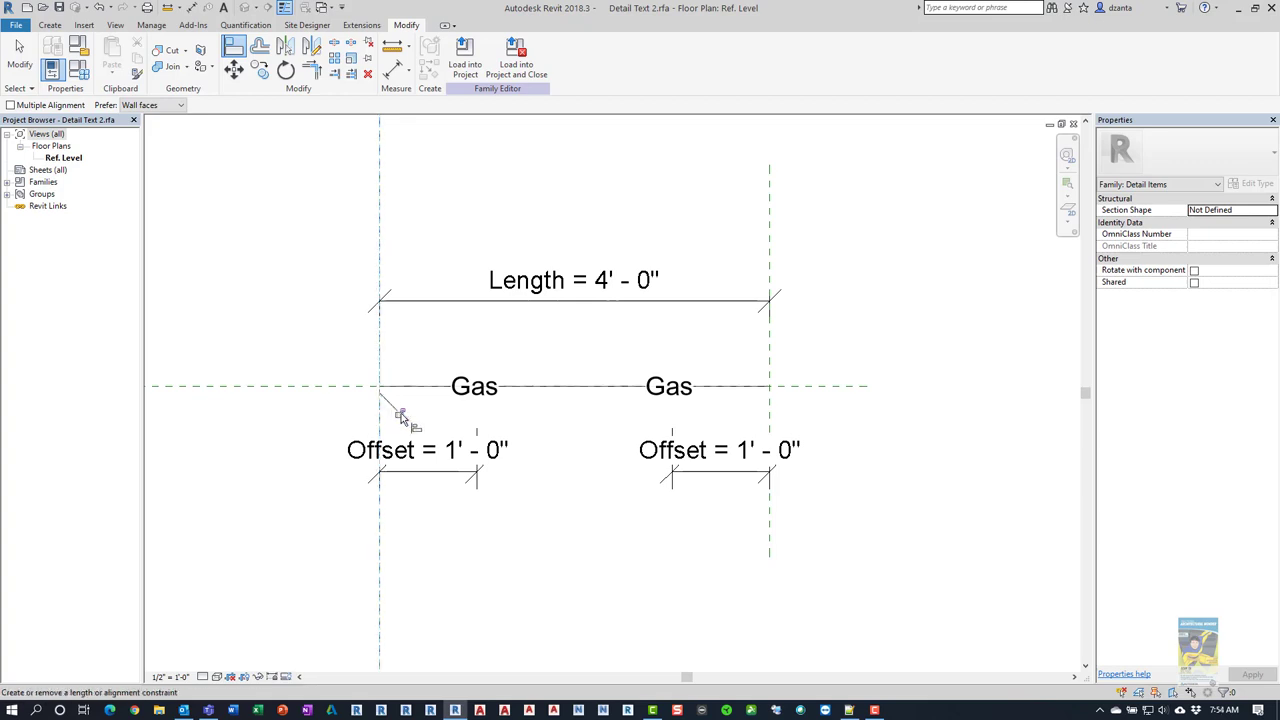
pyautogui.press('Escape')
pyautogui.press('Escape')
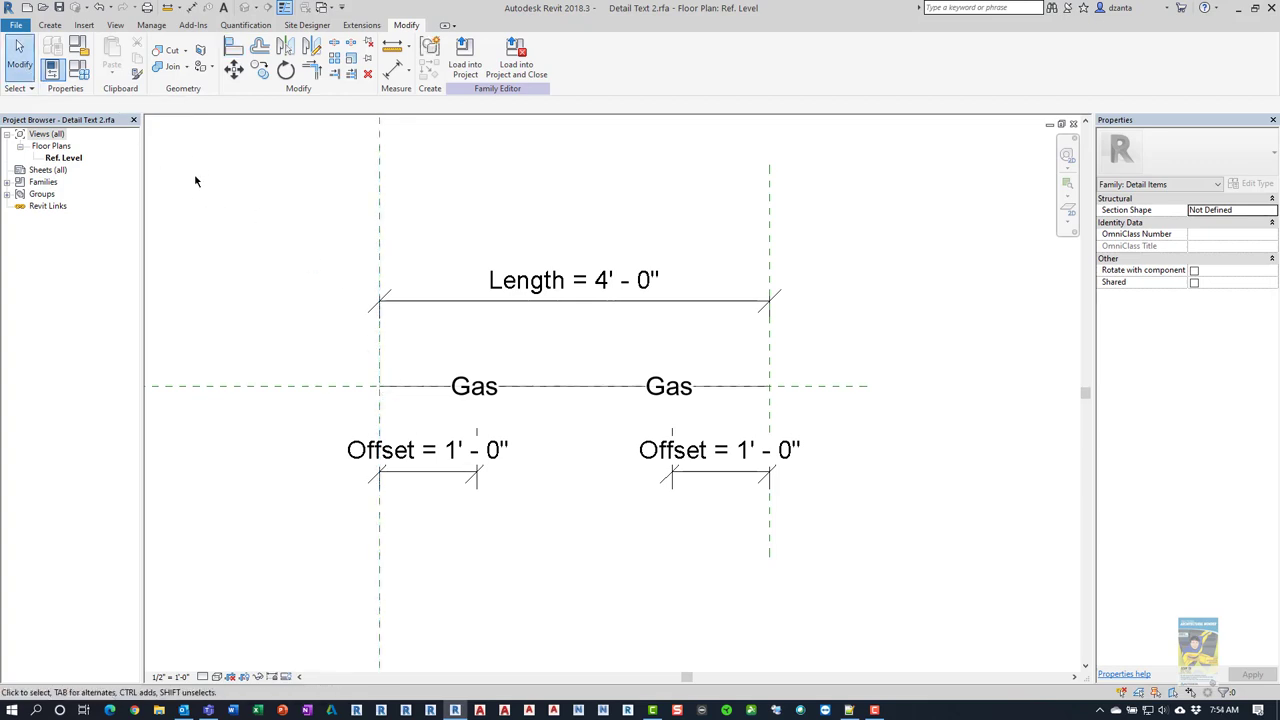
# Save the Detail Text 2 family and reload it into Project2, overwriting the existing version.
pyautogui.click(59, 8)
pyautogui.click(465, 60)
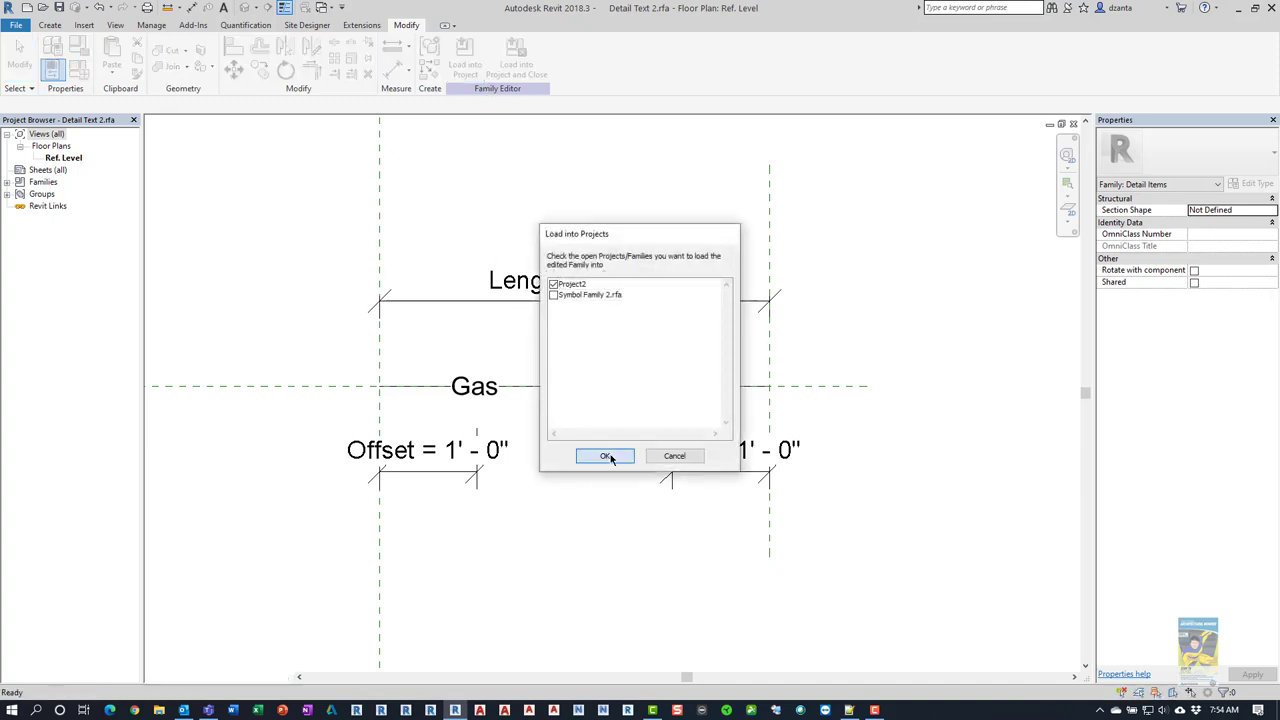
pyautogui.click(606, 455)
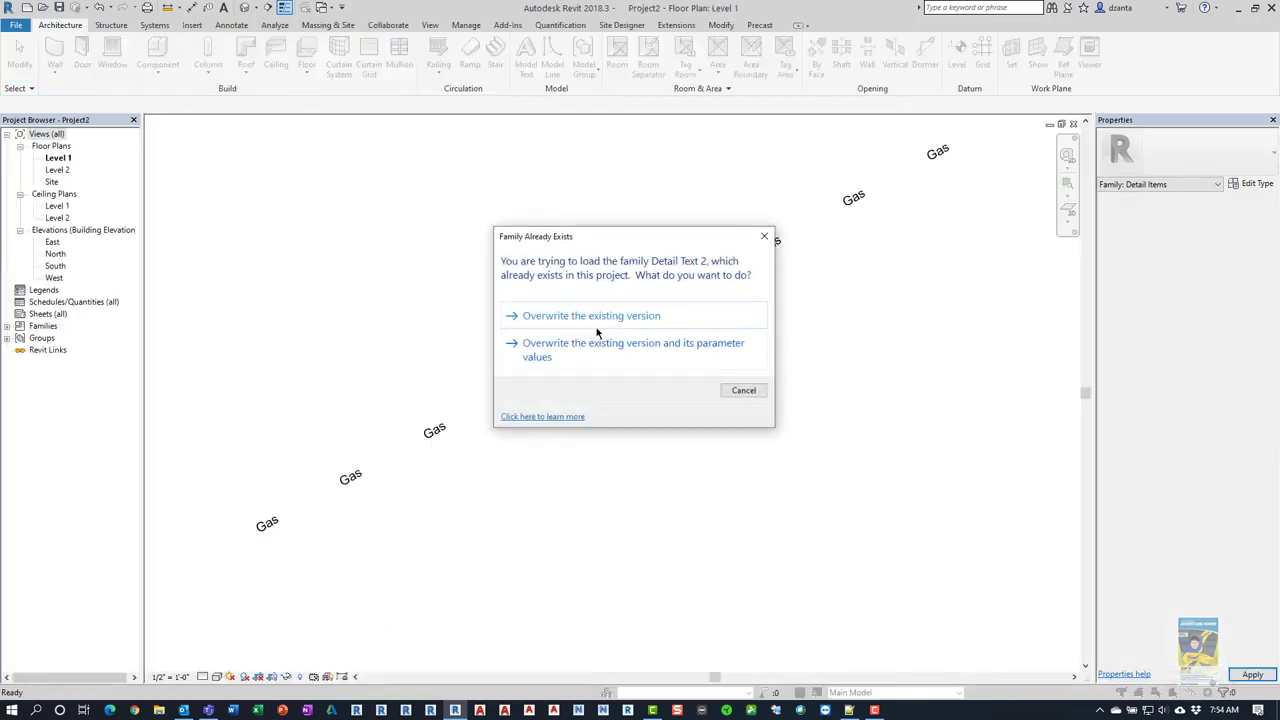
pyautogui.click(593, 326)
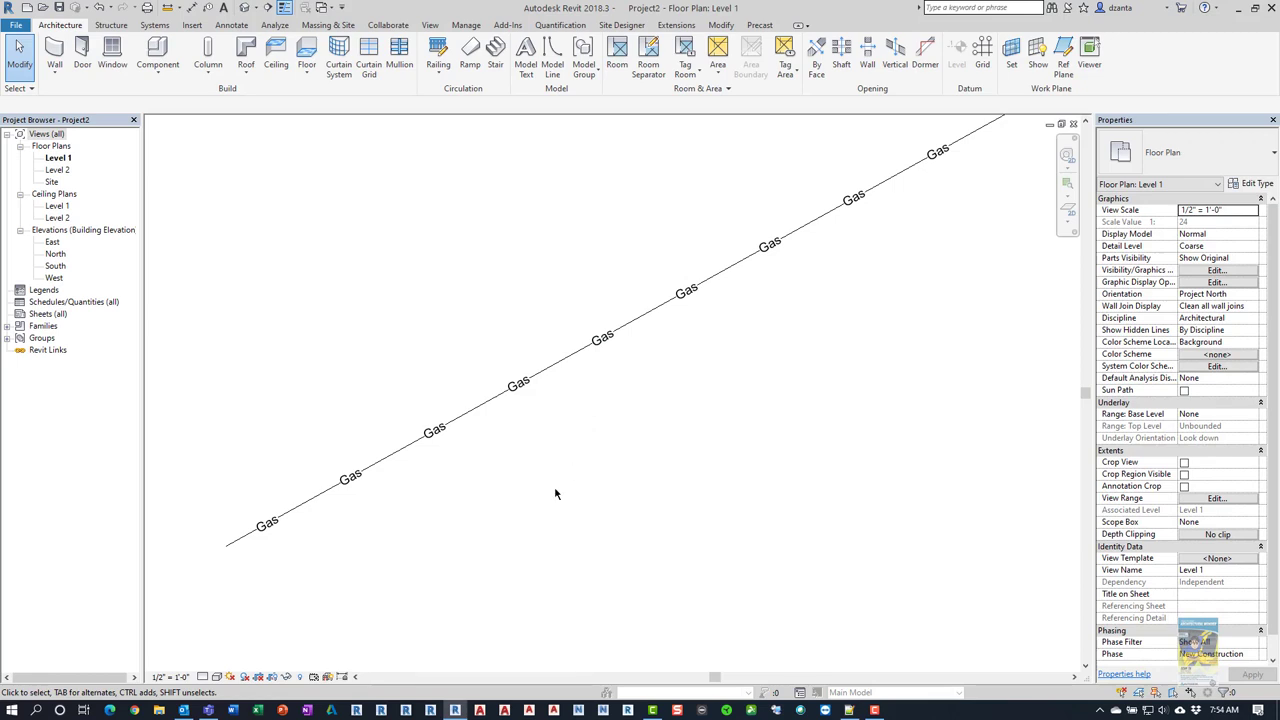
# Rename the type of the placed Detail Text 2 line to Gas Line.
pyautogui.click(436, 436)
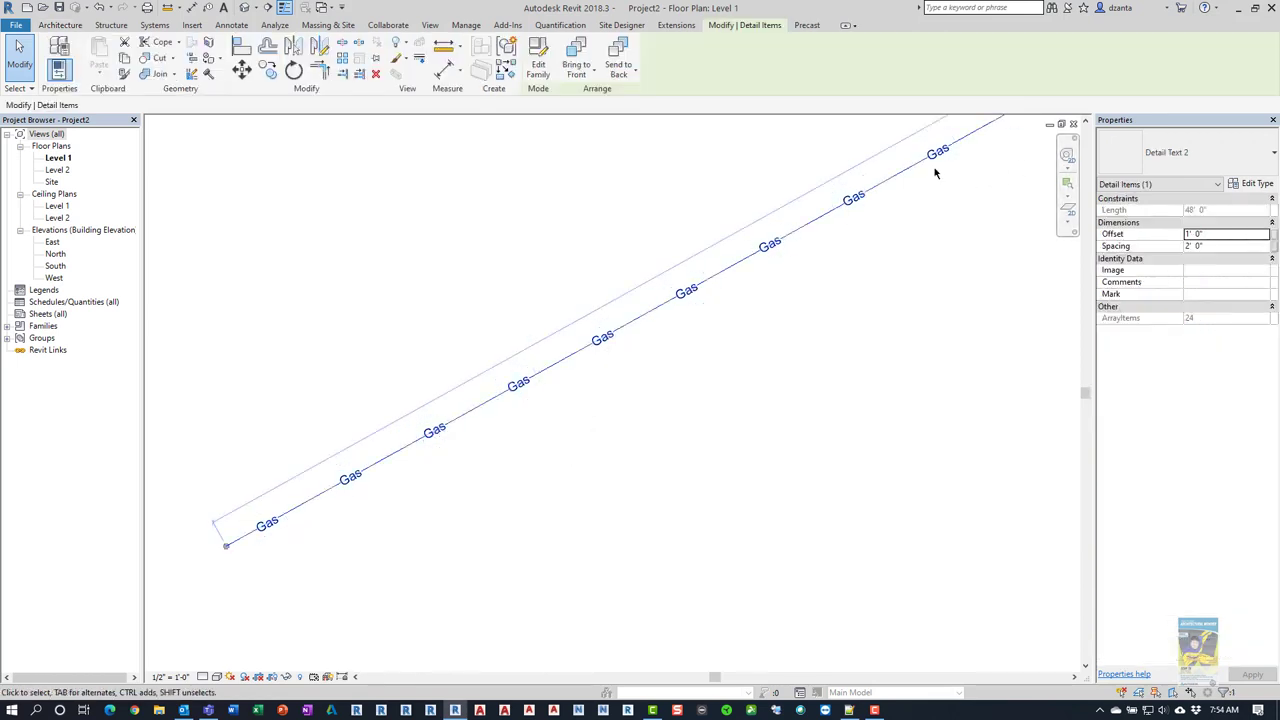
pyautogui.click(1252, 184)
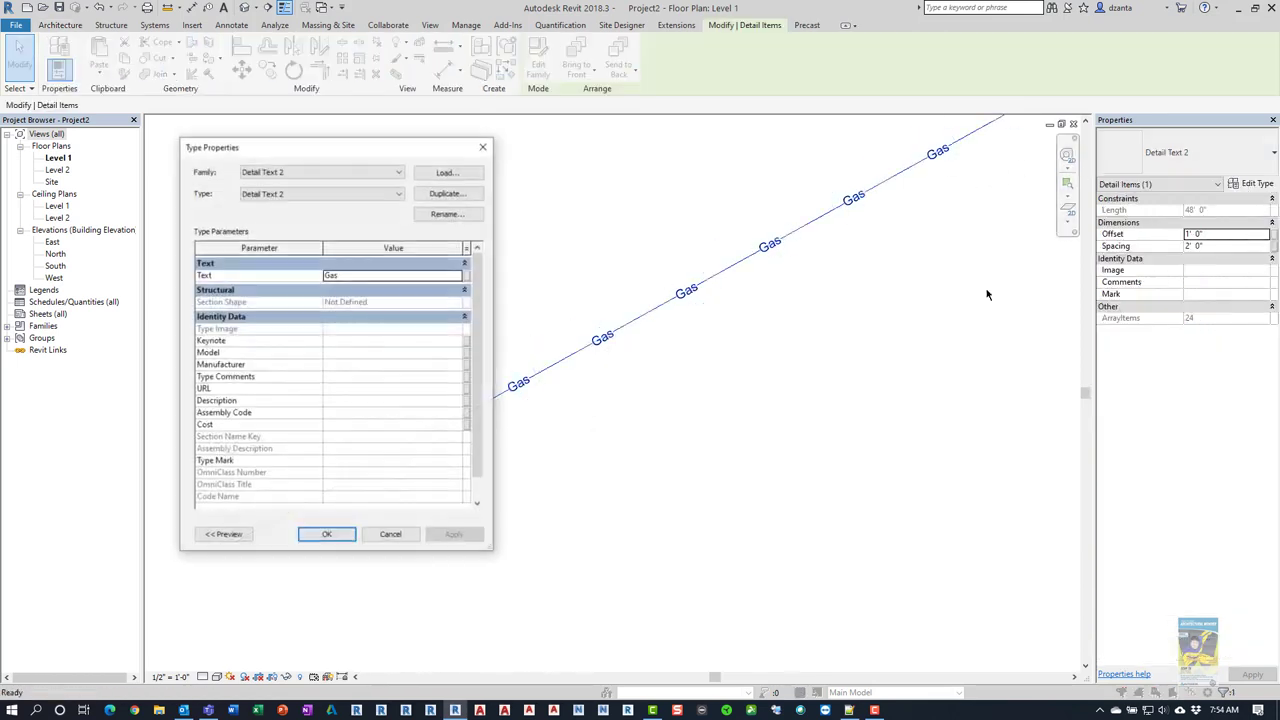
pyautogui.click(462, 214)
pyautogui.write('Gas')
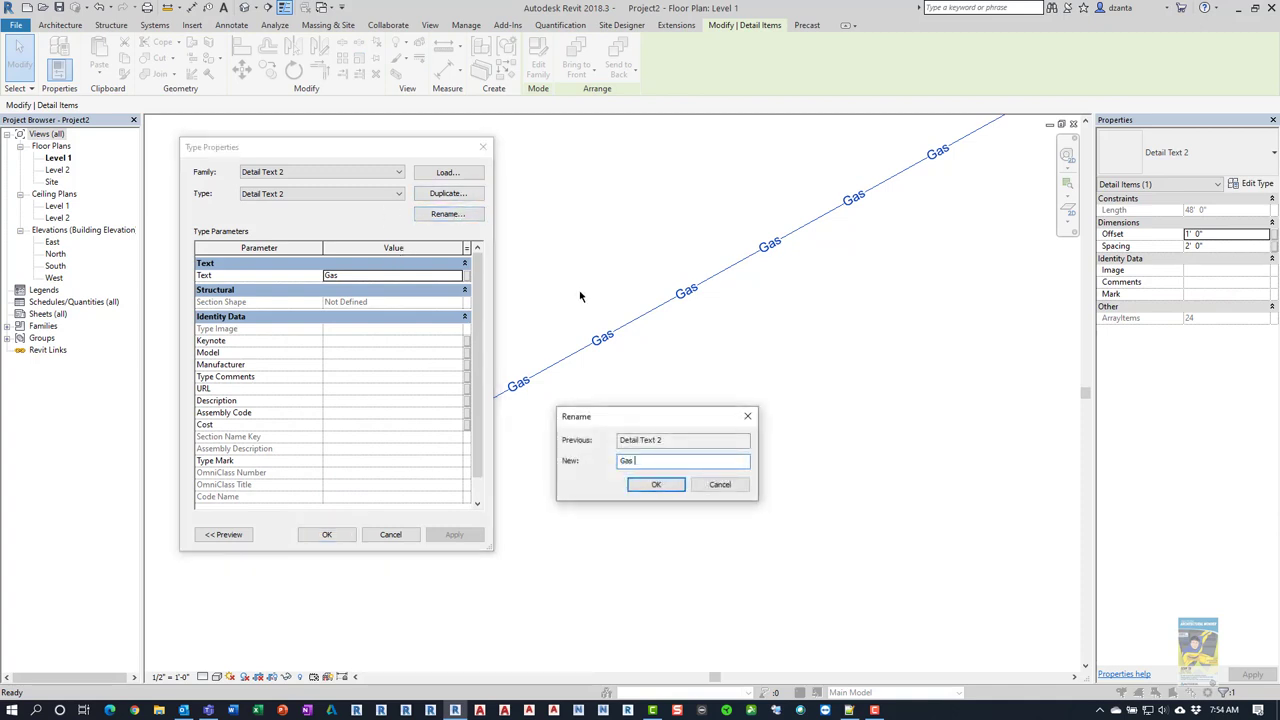
pyautogui.write(' Line')
pyautogui.press('Return')
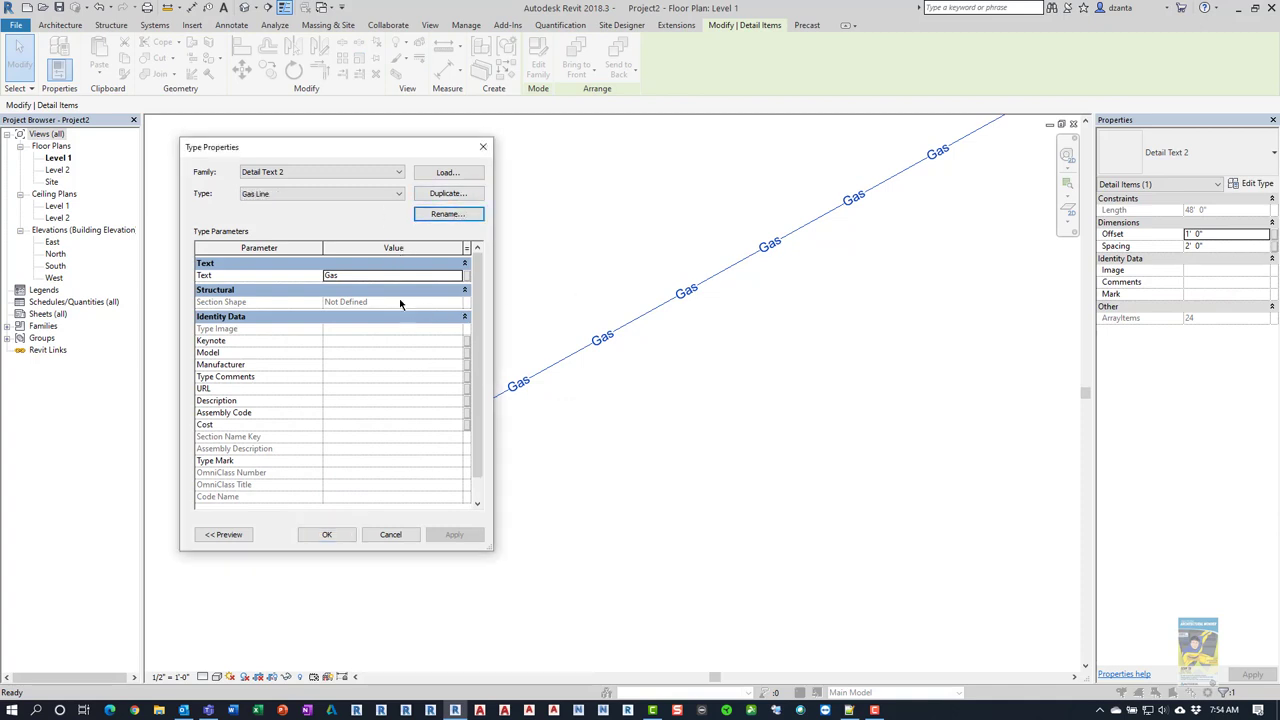
pyautogui.click(329, 535)
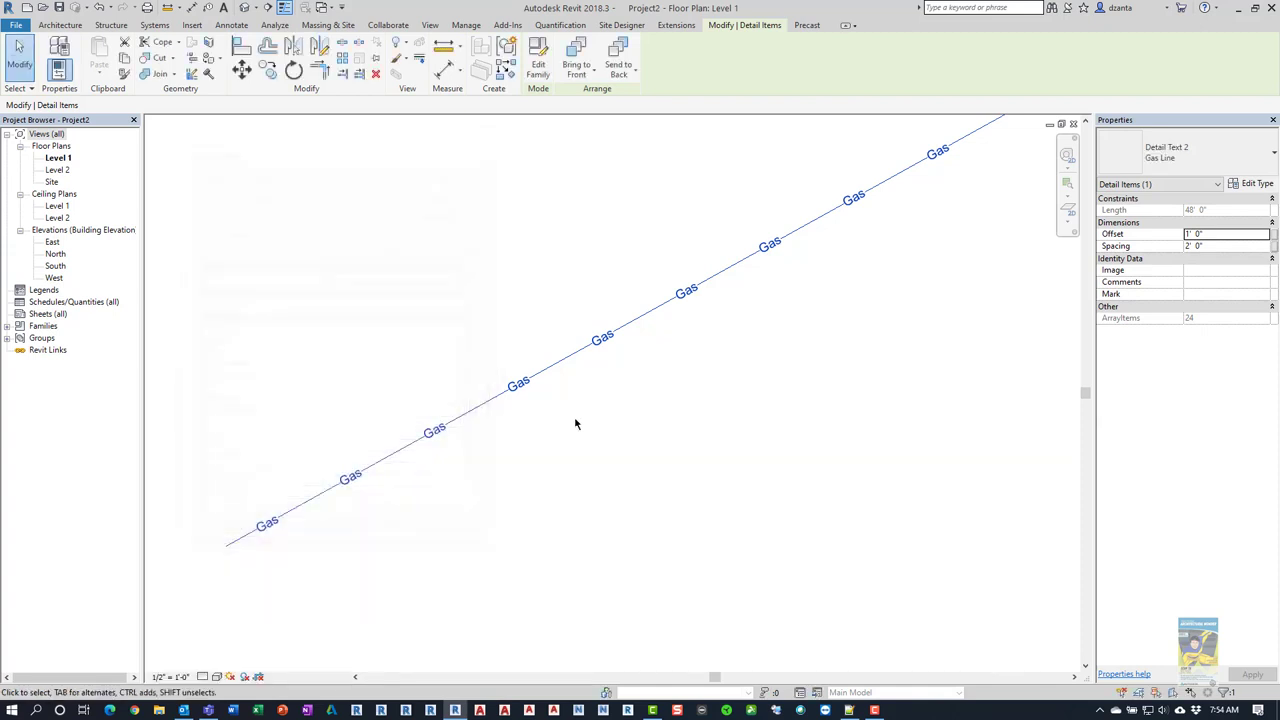
# Set the placed gas line's Offset to 2' 0".
pyautogui.click(1228, 233)
pyautogui.press('Return')
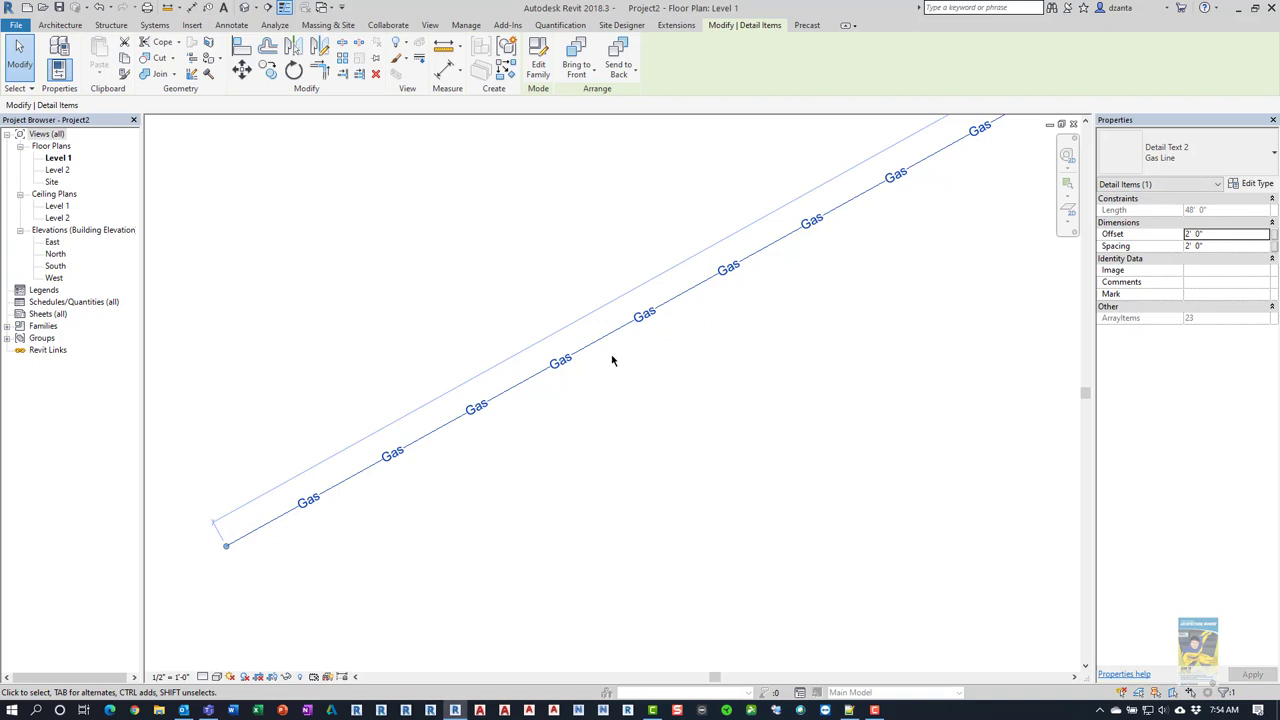
pyautogui.click(614, 416)
# Copy the gas line parallel below the original and duplicate the copy's type as Fence Line.
pyautogui.click(485, 405)
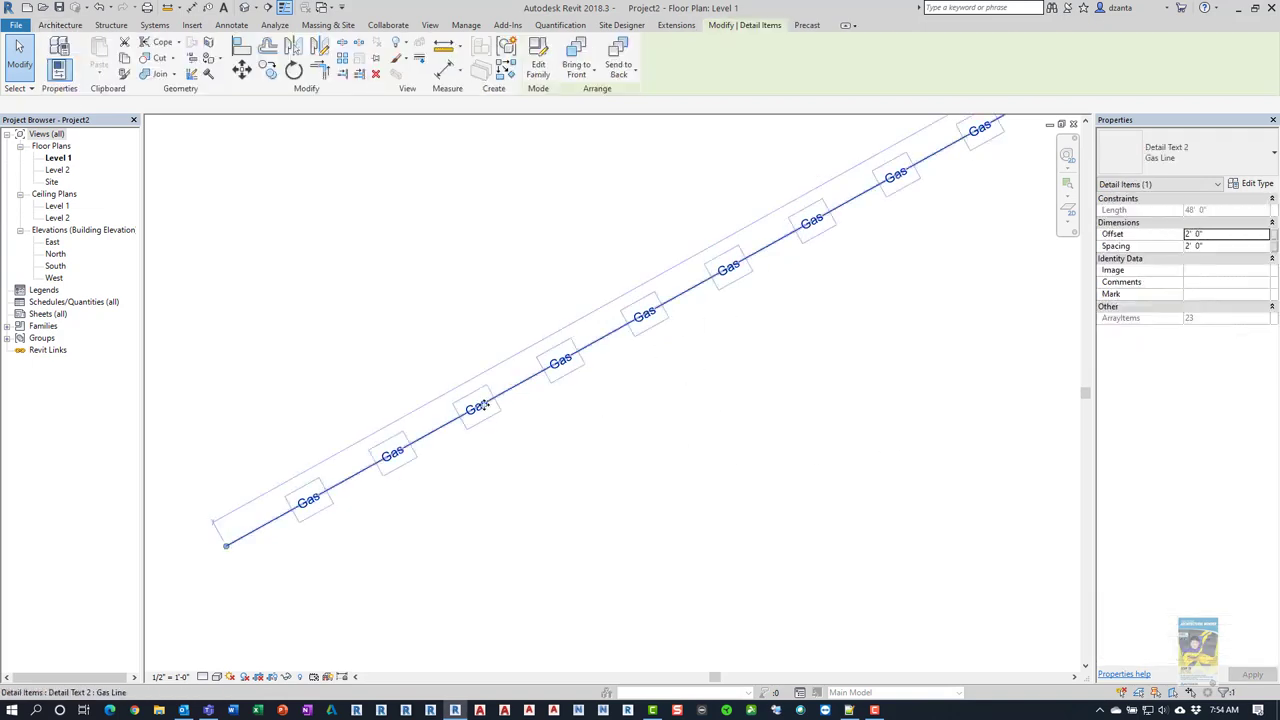
pyautogui.keyDown('ctrl'); pyautogui.moveTo(525, 457); pyautogui.dragTo(564, 512); pyautogui.keyUp('ctrl')
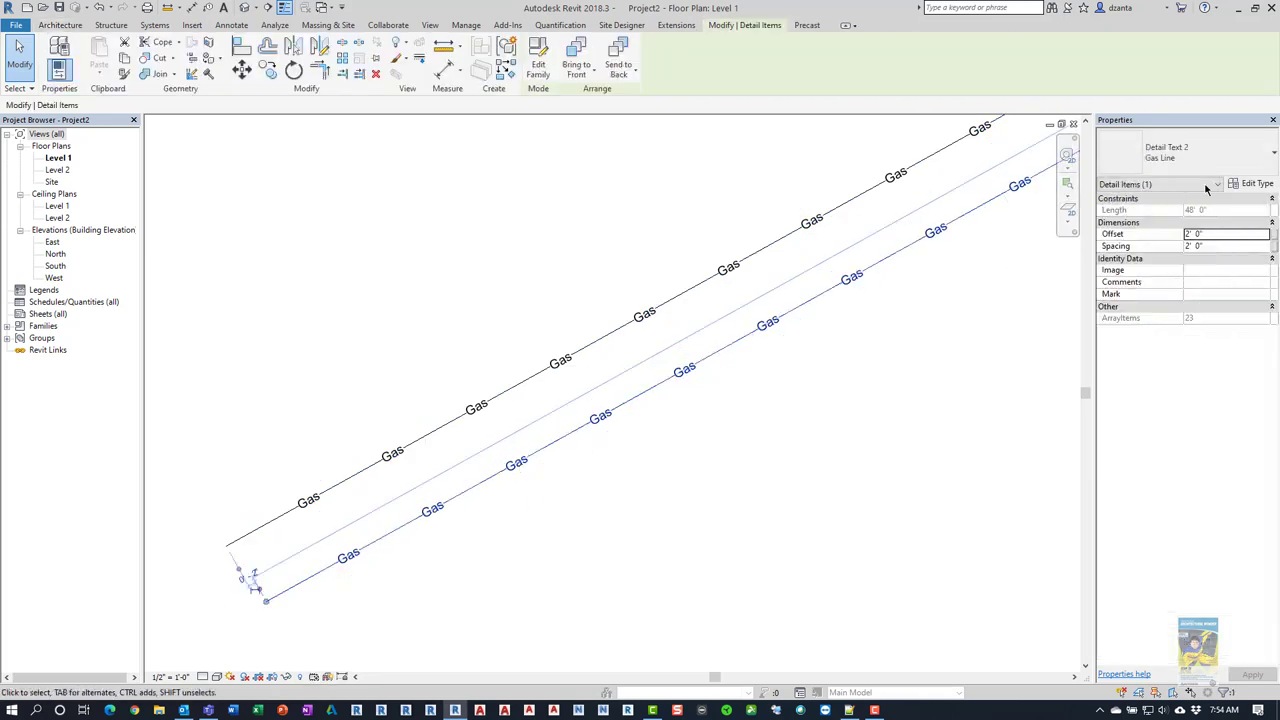
pyautogui.click(1256, 184)
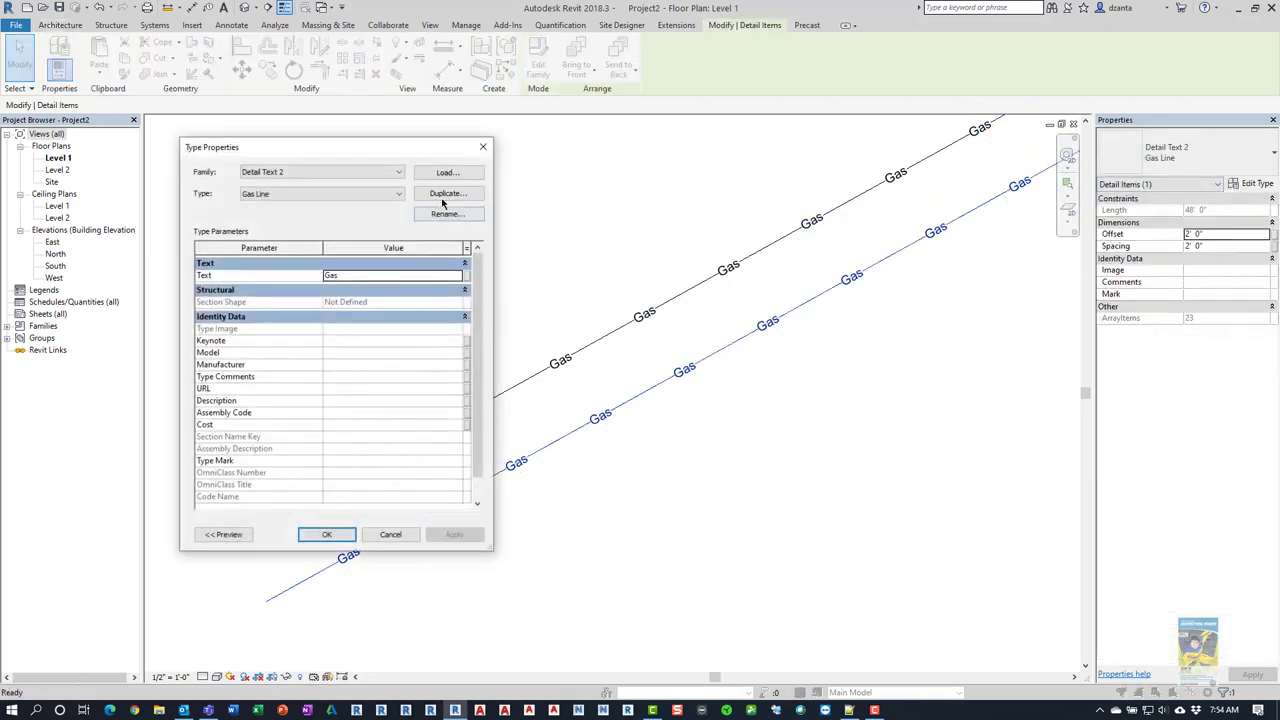
pyautogui.click(446, 194)
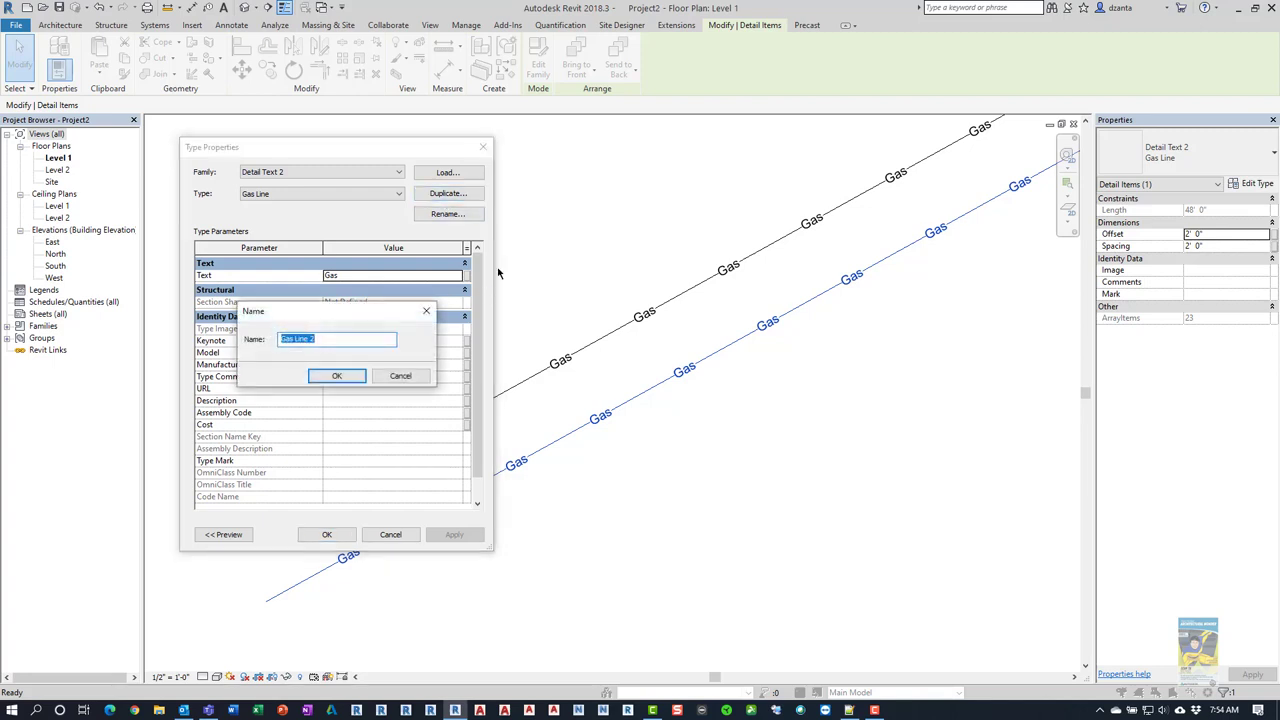
pyautogui.write('Fence Line')
pyautogui.press('Return')
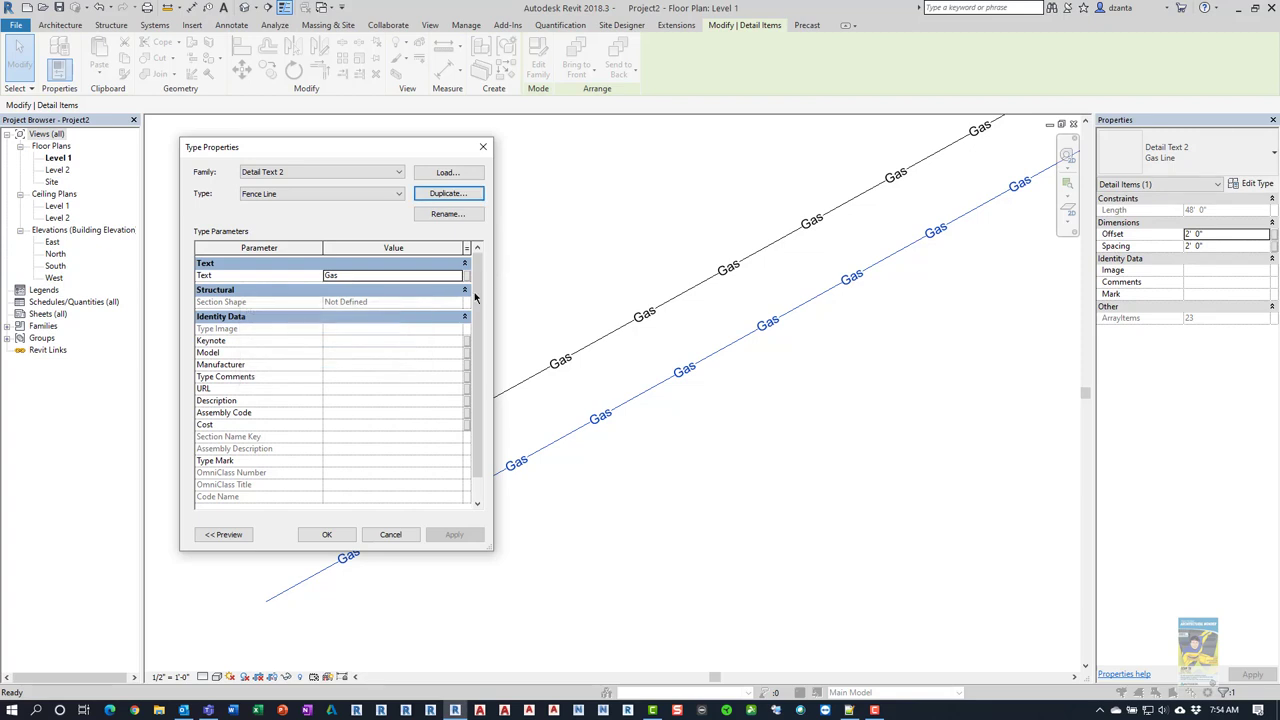
# Set the Text parameter of the Fence Line type to X and apply it to the lower line.
pyautogui.click(408, 278)
pyautogui.write('X')
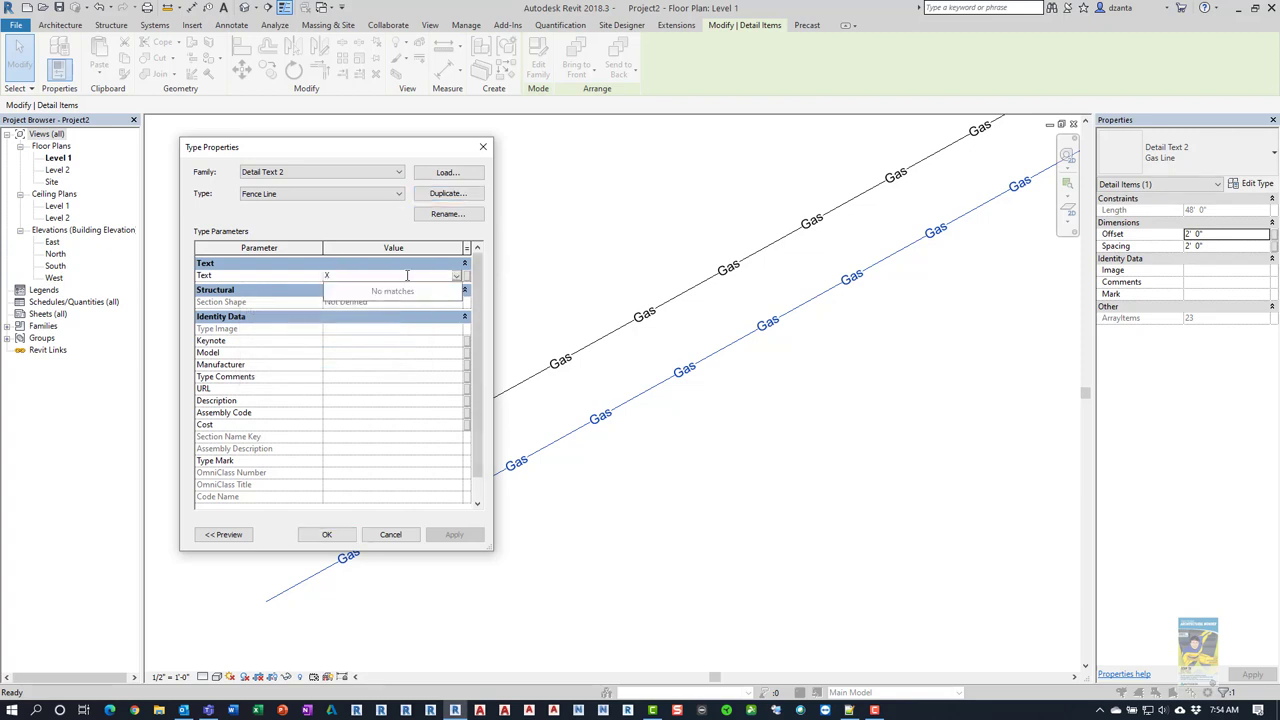
pyautogui.click(326, 534)
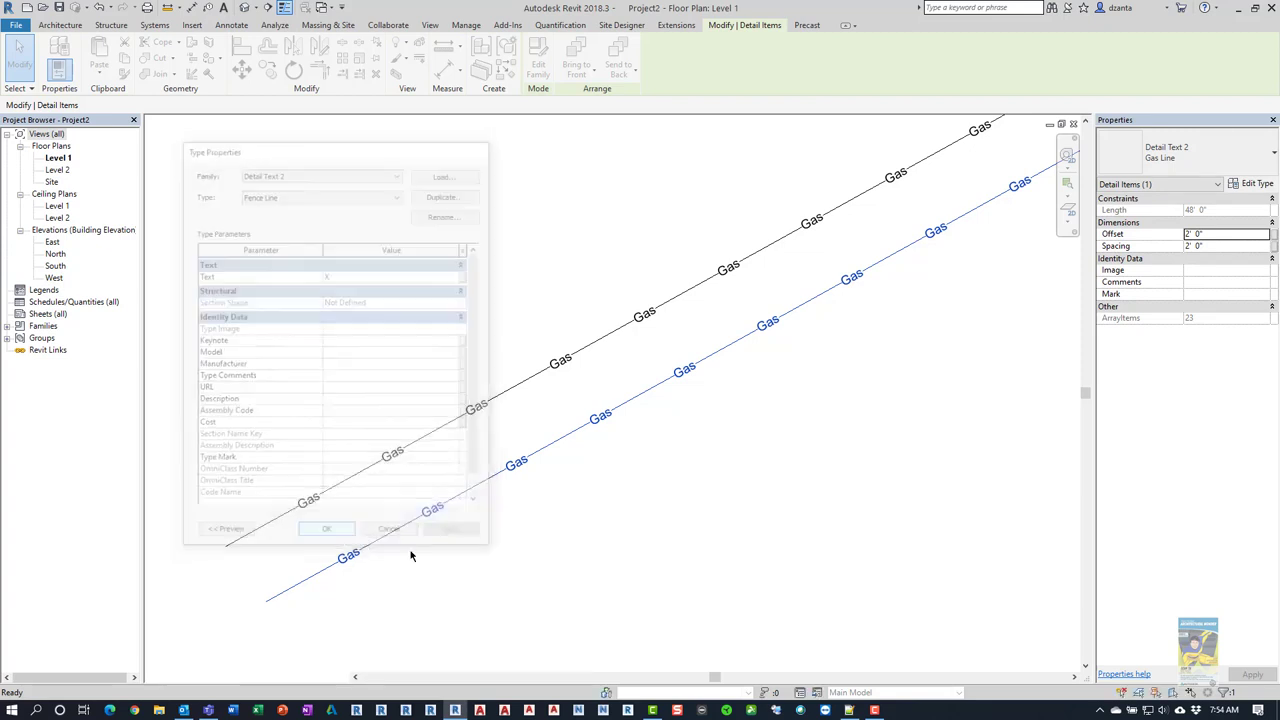
pyautogui.click(508, 540)
# Copy the fence line parallel to the other side of the gas line, above it.
pyautogui.click(500, 476)
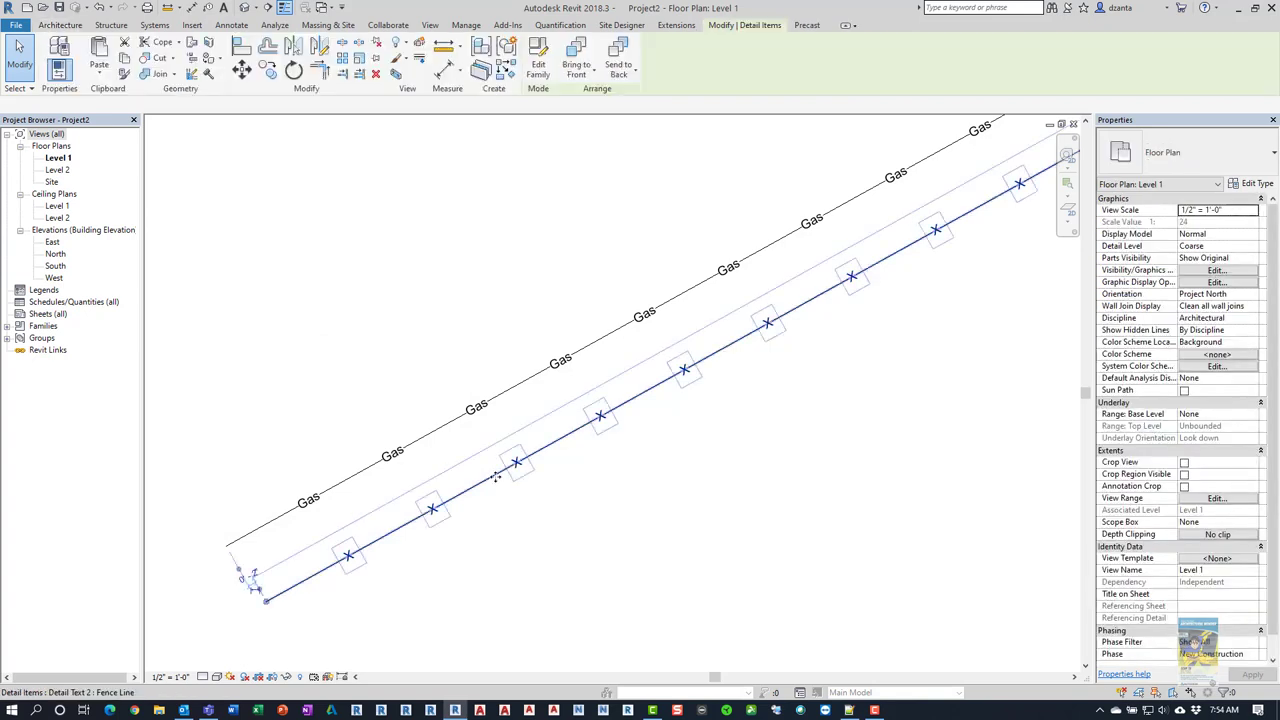
pyautogui.keyDown('ctrl'); pyautogui.moveTo(500, 476); pyautogui.dragTo(427, 356); pyautogui.keyUp('ctrl')
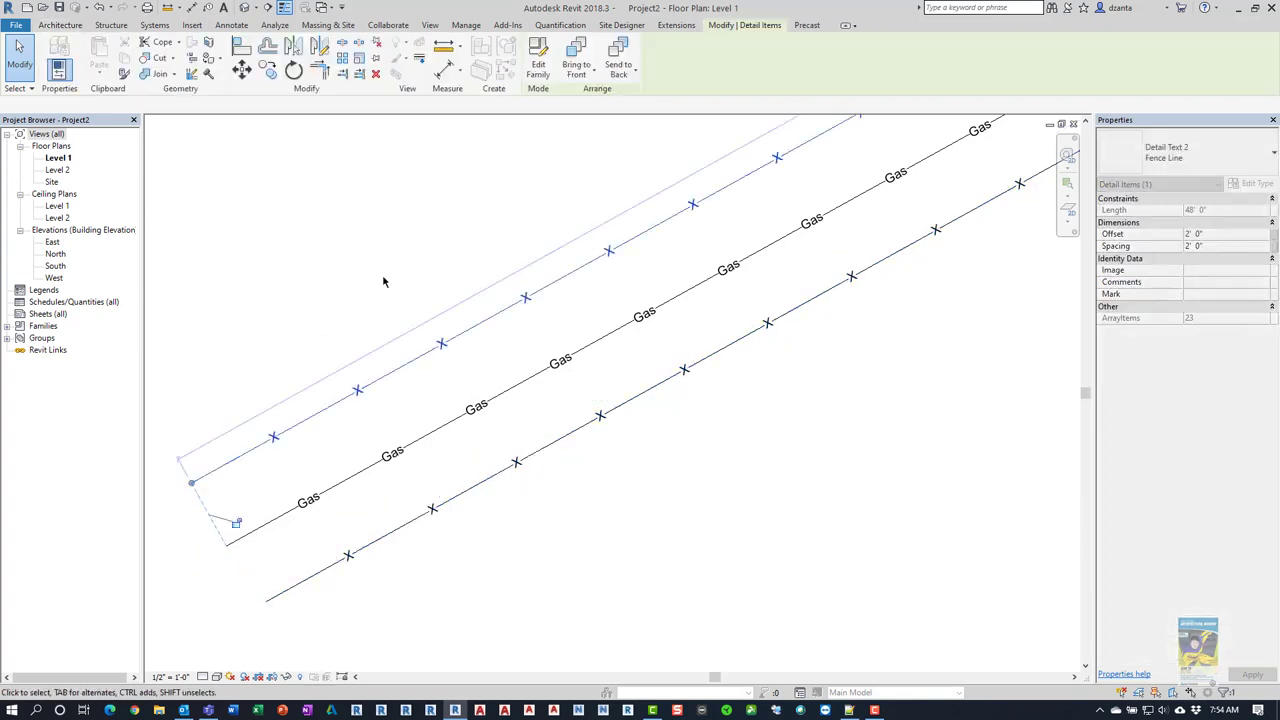
pyautogui.press('Escape')
# Duplicate the type of the uppermost fence line copy as Water Line.
pyautogui.click(424, 356)
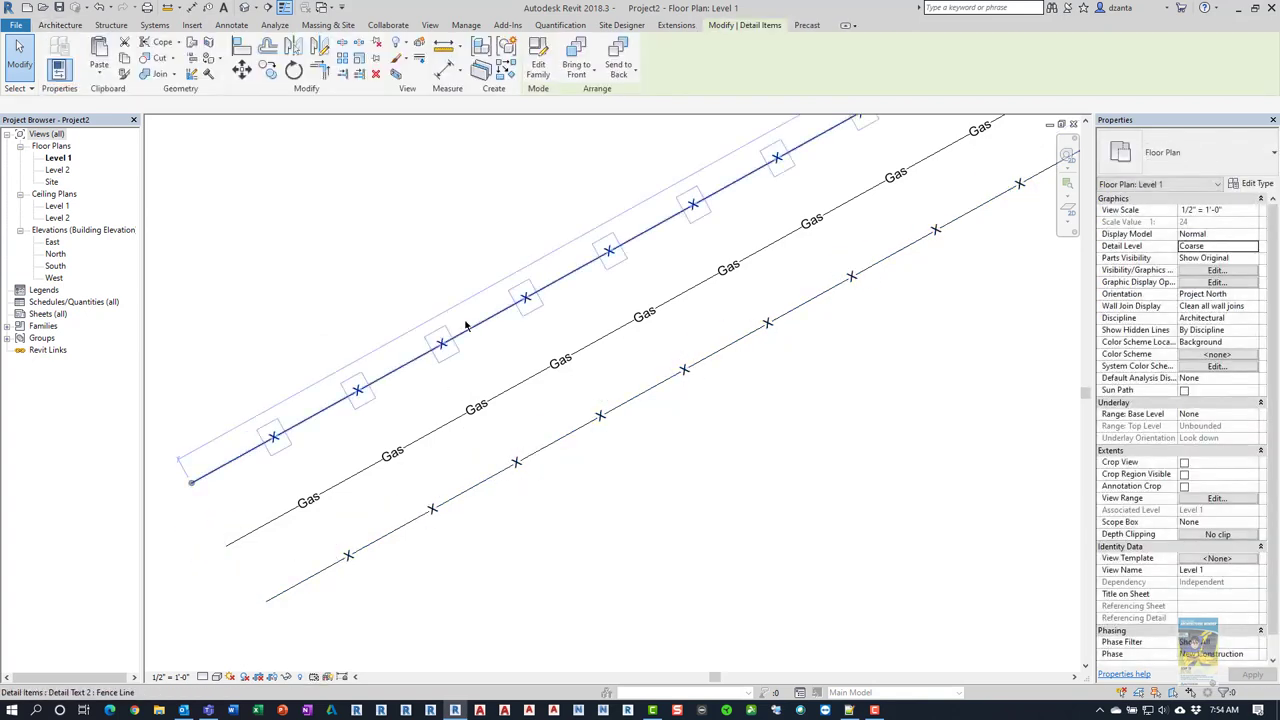
pyautogui.click(1252, 183)
pyautogui.click(447, 194)
pyautogui.write('Water Line')
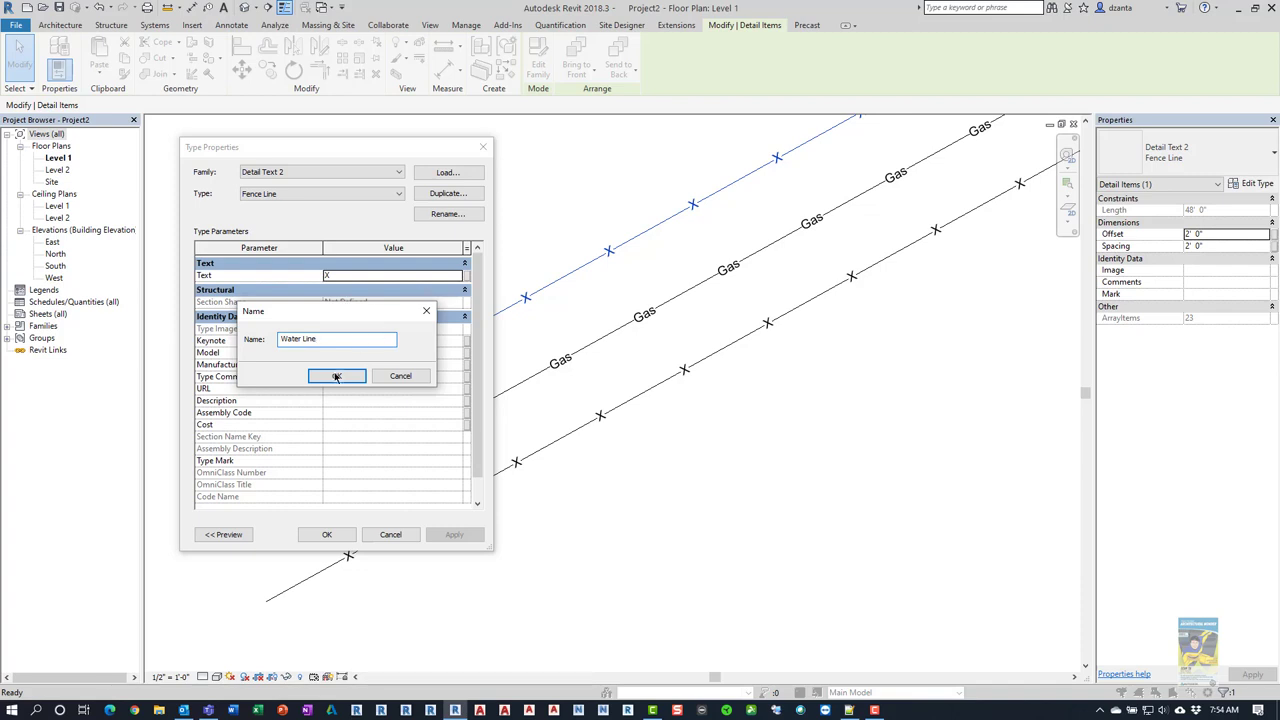
pyautogui.click(336, 376)
# Set the Text parameter of the Water Line type to Water and apply it to the uppermost line.
pyautogui.click(379, 276)
pyautogui.write('Water')
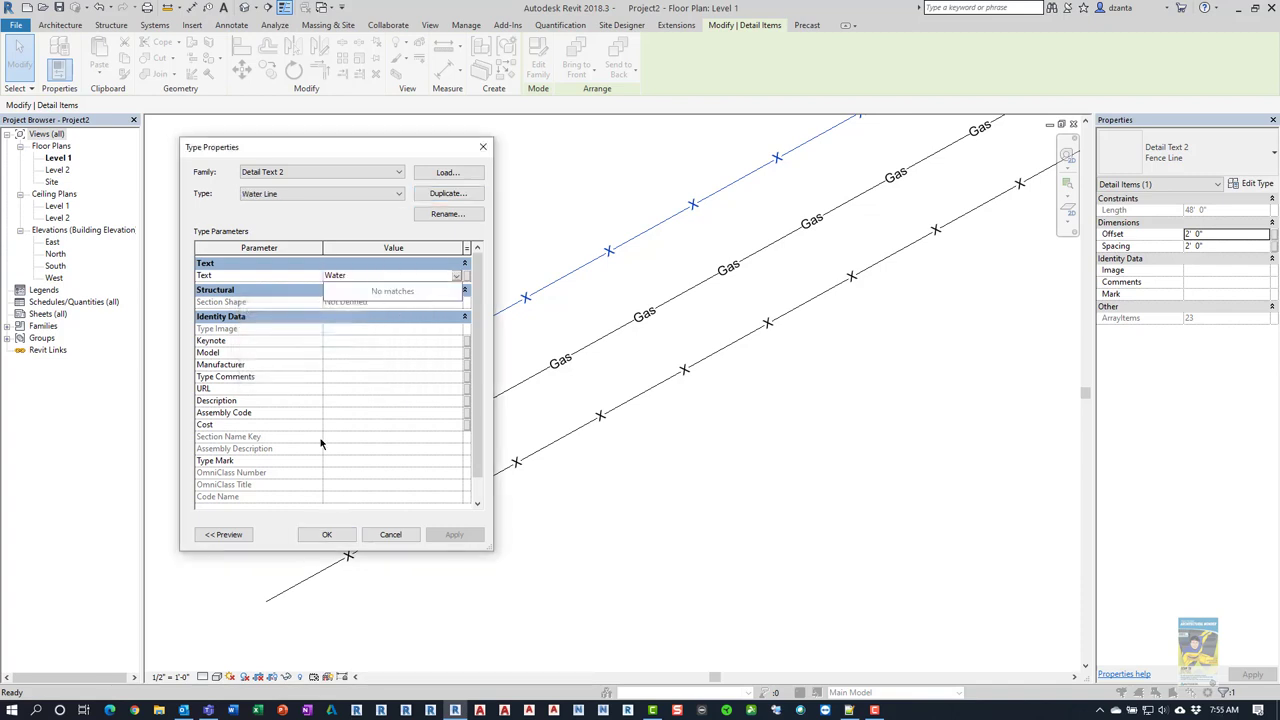
pyautogui.click(325, 536)
pyautogui.click(325, 536)
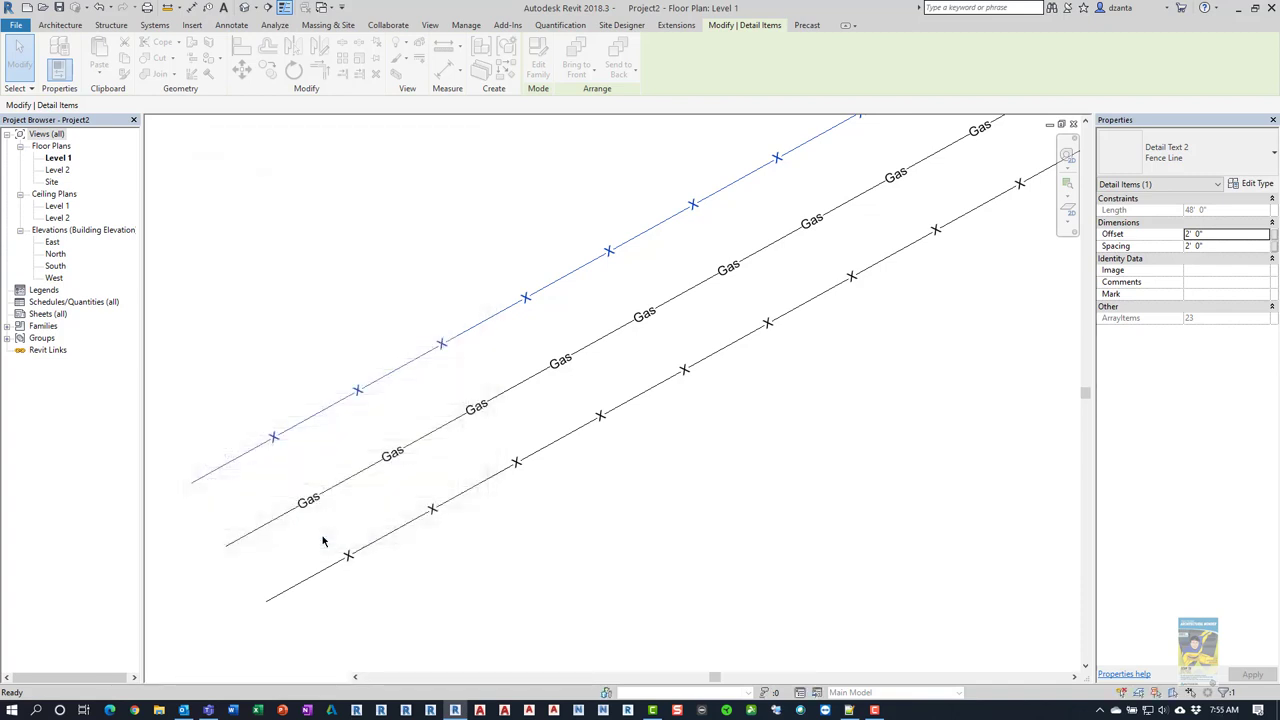
pyautogui.click(637, 551)
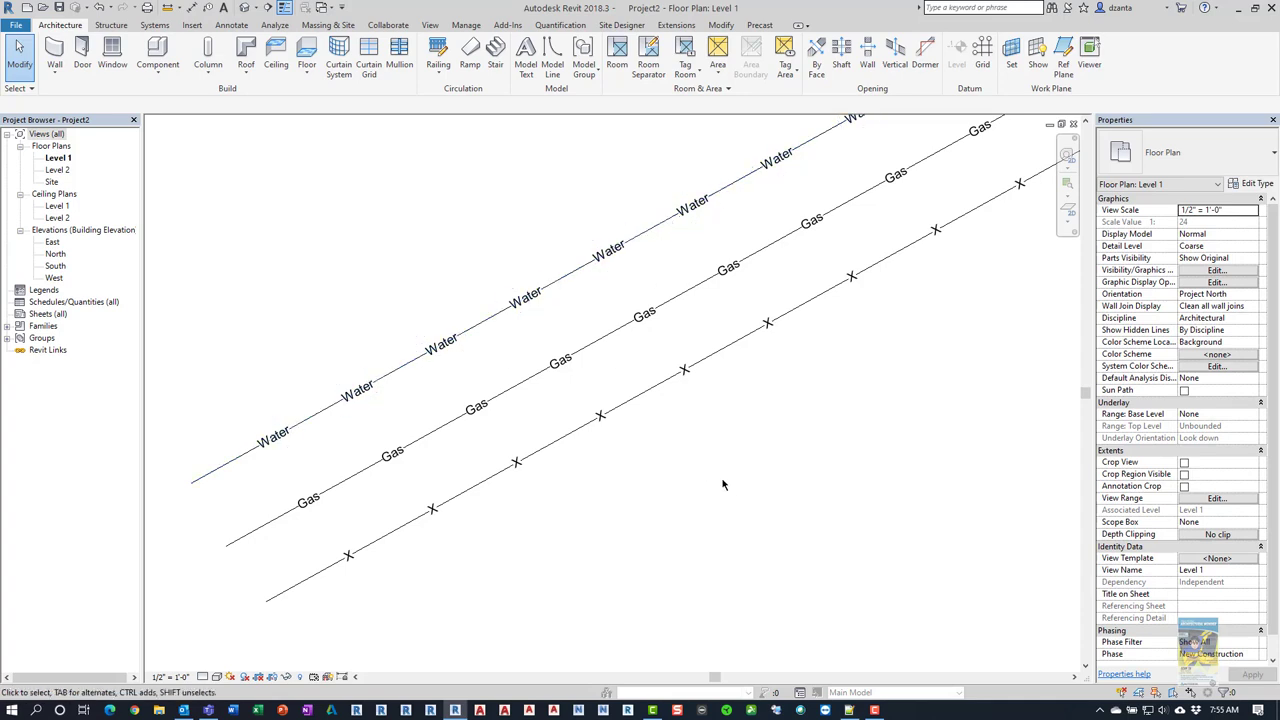
pyautogui.click(467, 25)
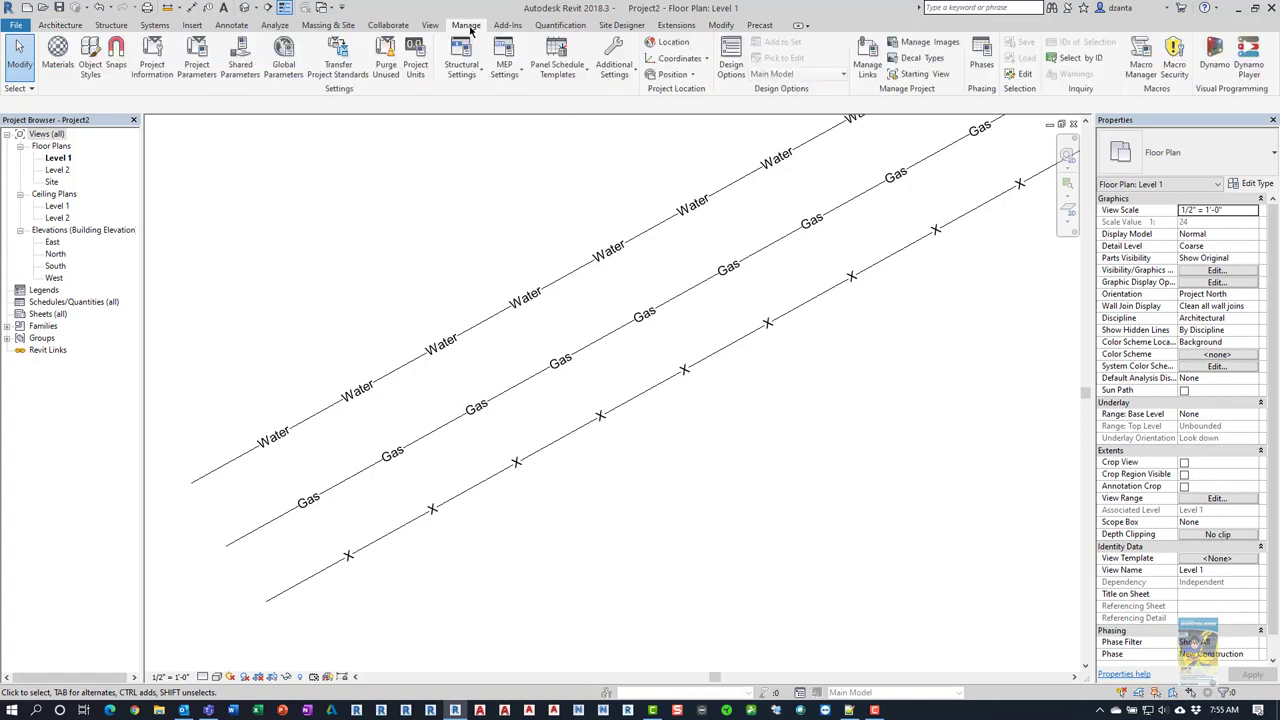
pyautogui.click(614, 62)
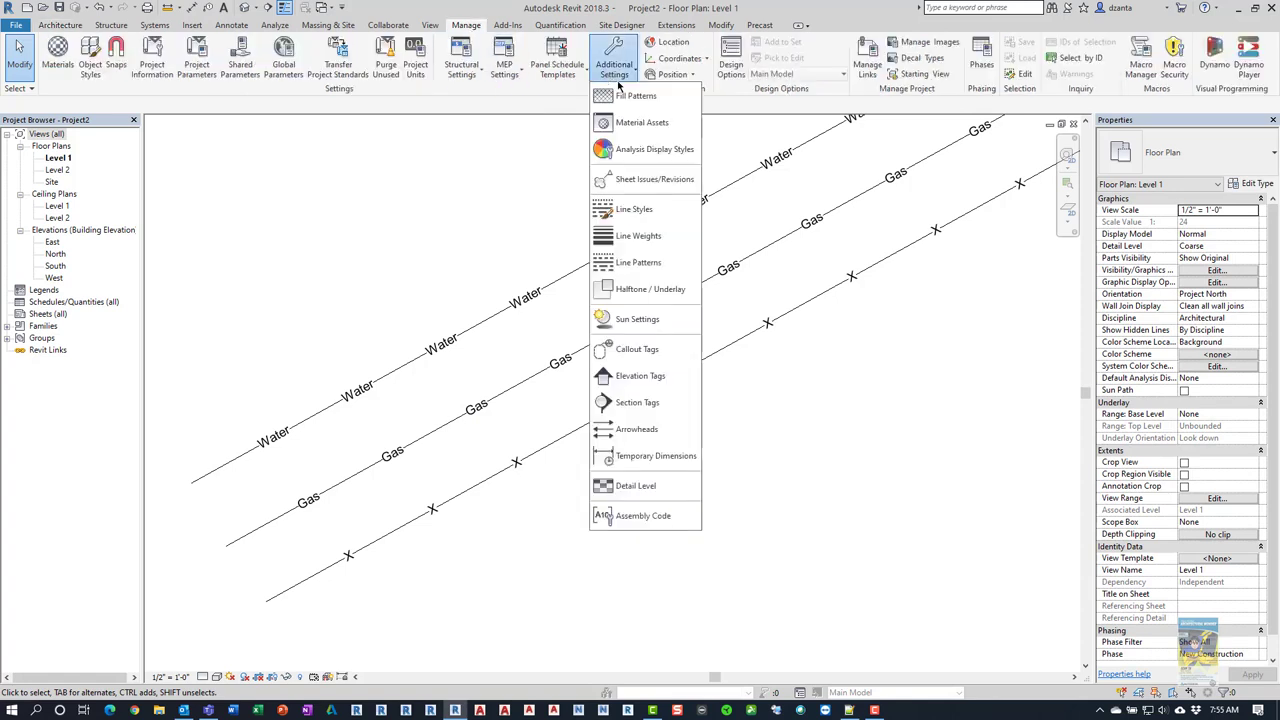
pyautogui.click(512, 192)
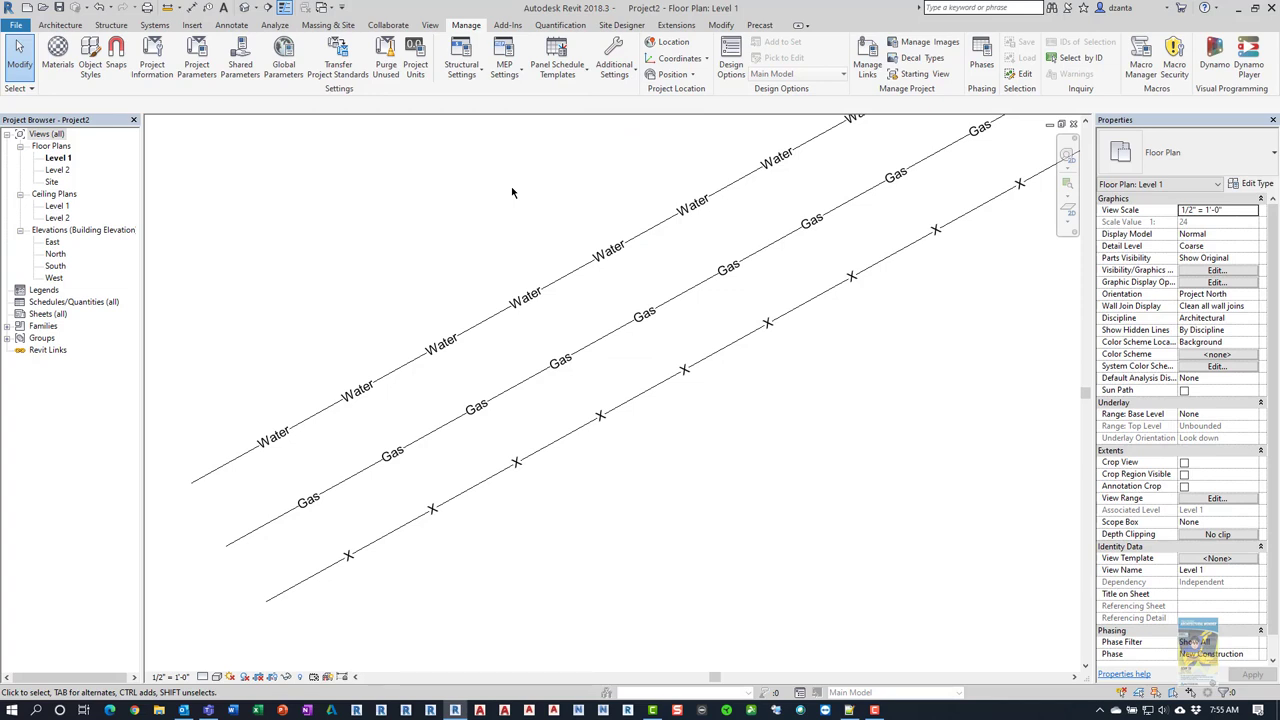